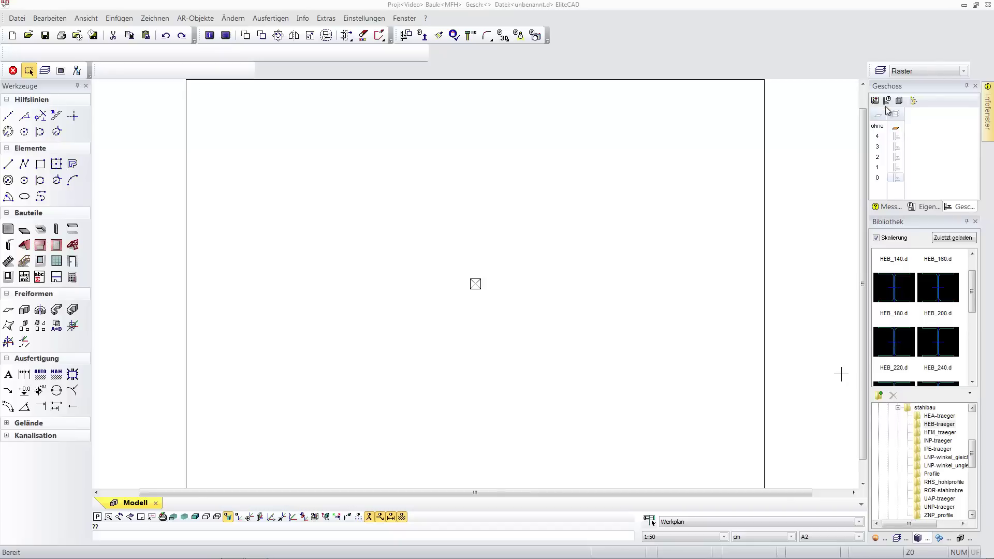
- Adjust the storey heights in the building's storey settings
{"action": "left_click", "coordinate": [887, 101]}
{"action": "left_click", "coordinate": [186, 115]}
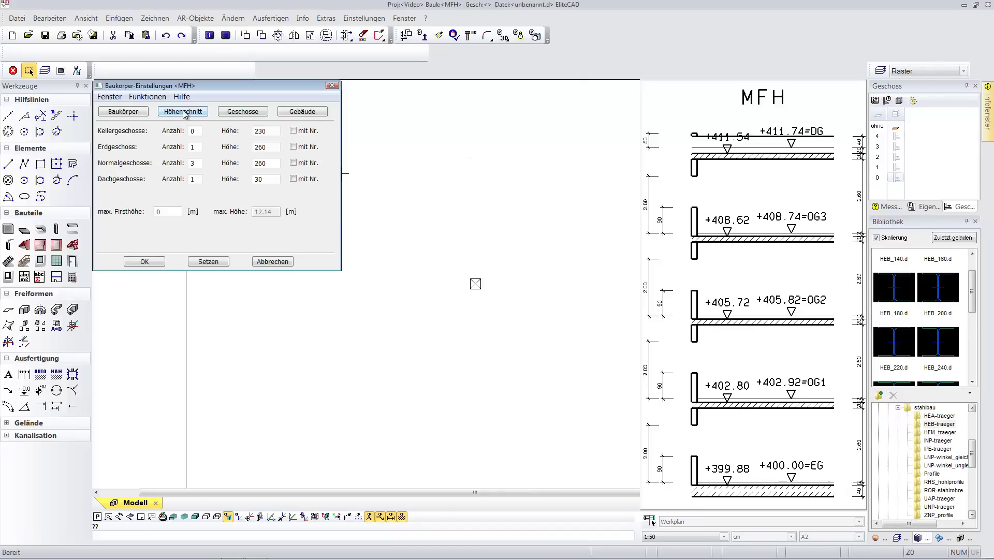
{"action": "left_click", "coordinate": [241, 112]}
{"action": "double_click", "coordinate": [193, 154]}
{"action": "type", "text": "270"}
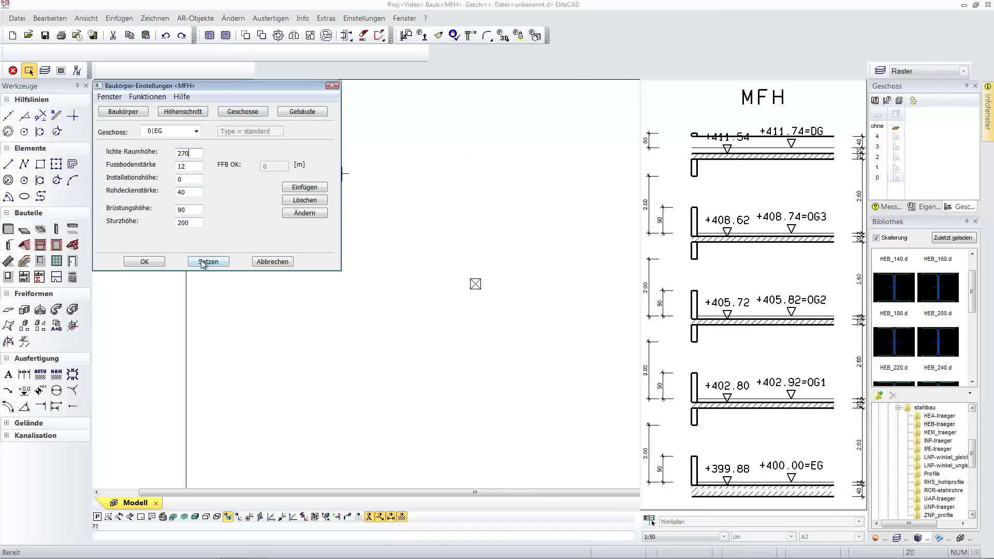
{"action": "left_click", "coordinate": [155, 263]}
- Make EG the active storey and insert the A–L by 1–18 axis grid
{"action": "left_click", "coordinate": [897, 178]}
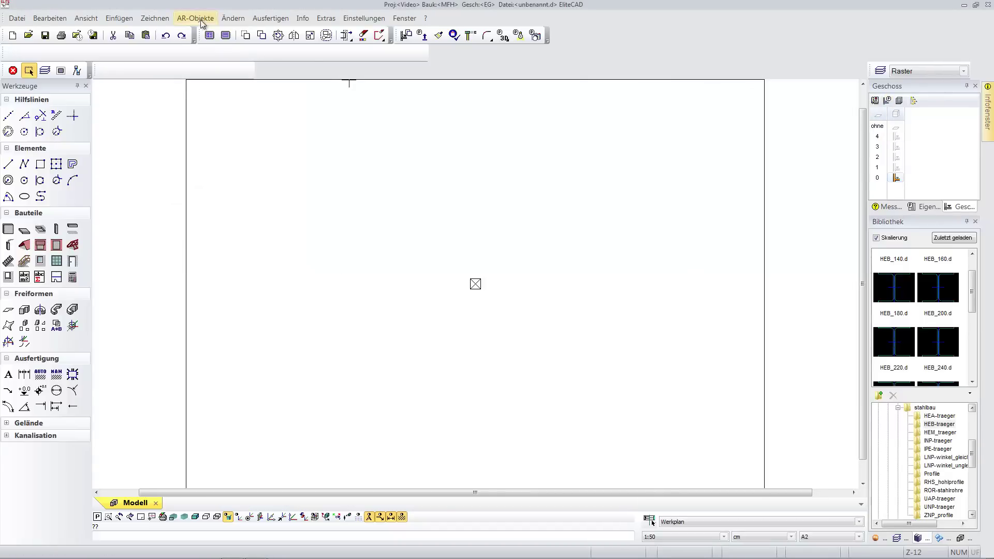
{"action": "left_click", "coordinate": [195, 18]}
{"action": "left_click", "coordinate": [226, 342]}
{"action": "left_click", "coordinate": [159, 318]}
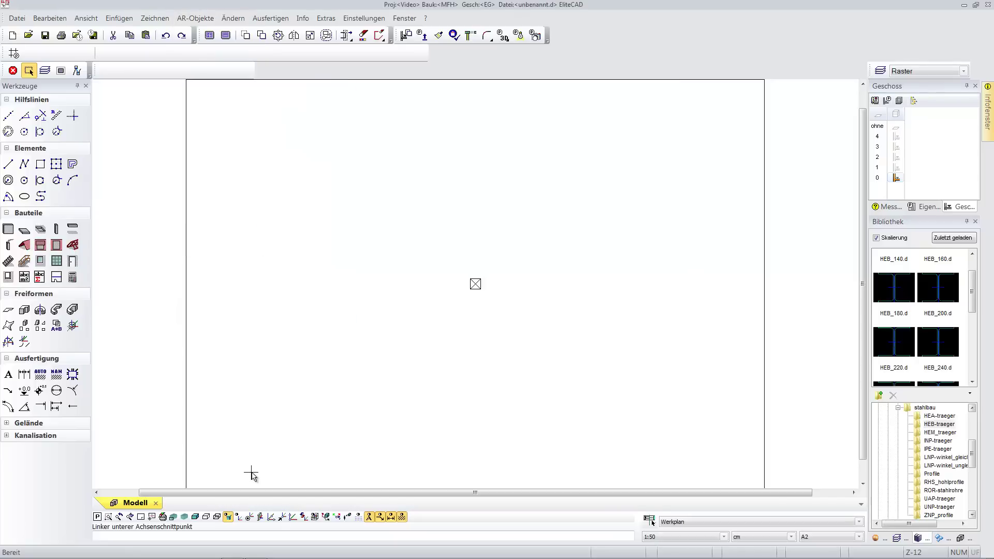
- Draw a rectangle outlining the grid from A1 to L18
{"action": "left_click", "coordinate": [41, 165]}
{"action": "left_click", "coordinate": [736, 148]}
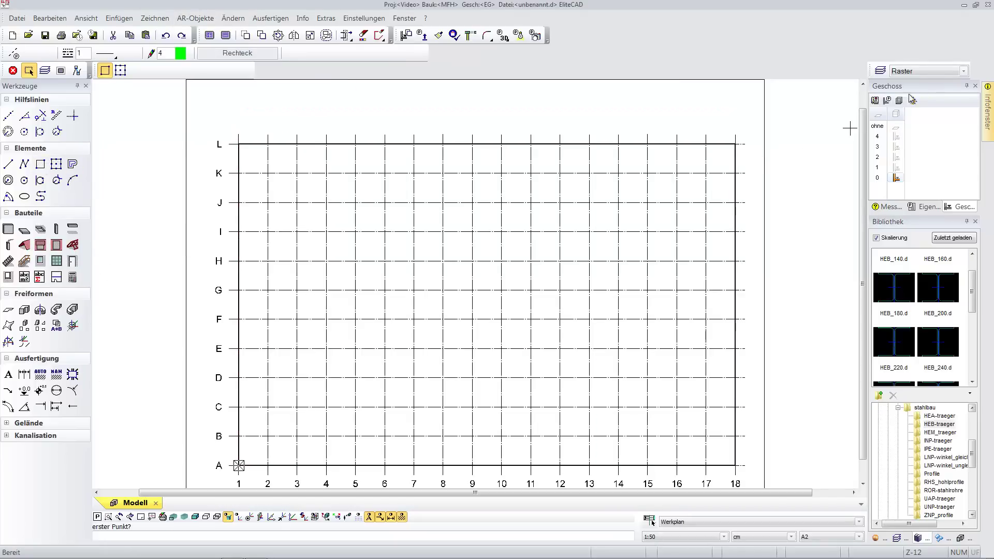
{"action": "left_click", "coordinate": [899, 101]}
{"action": "left_click", "coordinate": [176, 215]}
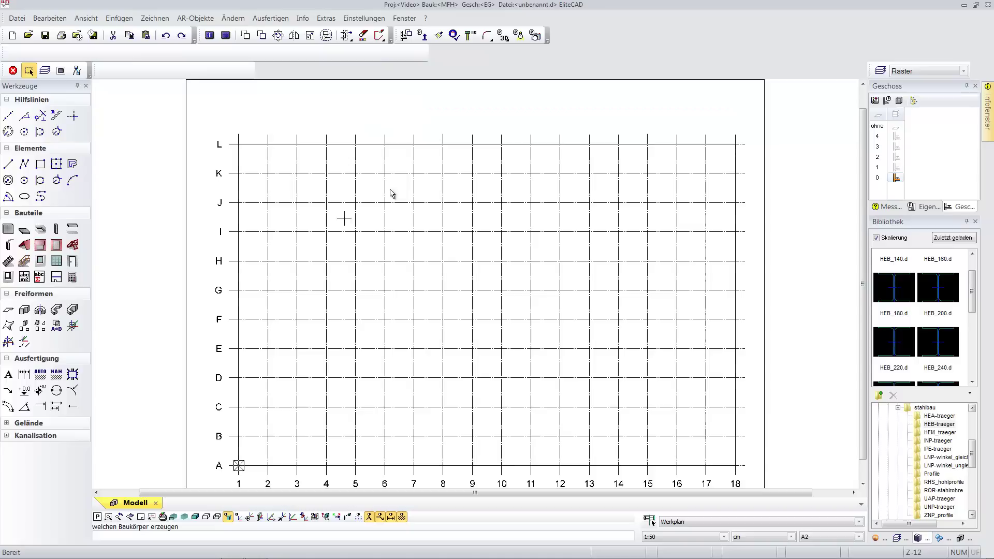
- Place an HEB_240 steel profile at grid point B2
{"action": "left_click", "coordinate": [398, 144]}
{"action": "double_click", "coordinate": [942, 343]}
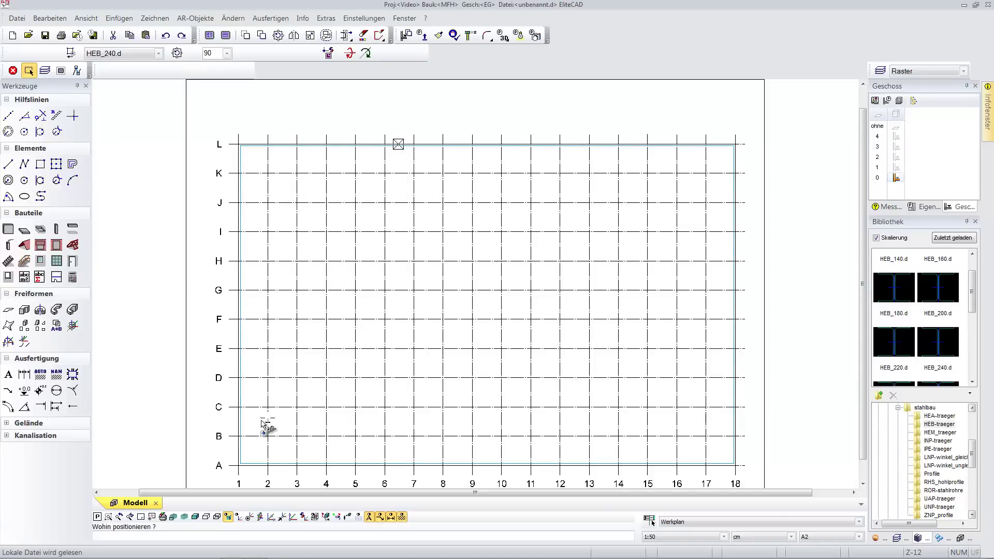
{"action": "left_click", "coordinate": [330, 52]}
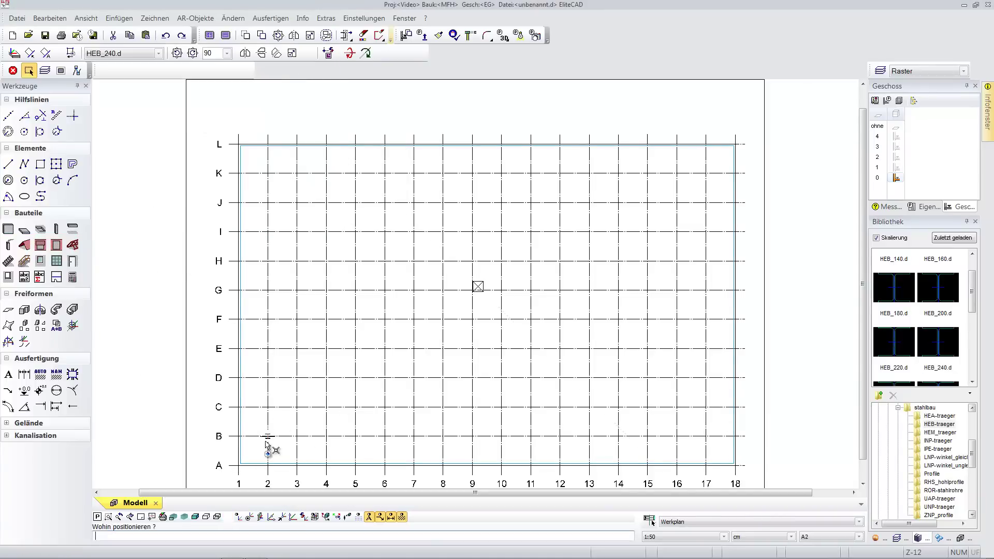
{"action": "left_click", "coordinate": [268, 436]}
- Draw contour beams along axis B from 1 to 18 and along axis 2 from L to A
{"action": "left_click", "coordinate": [56, 228]}
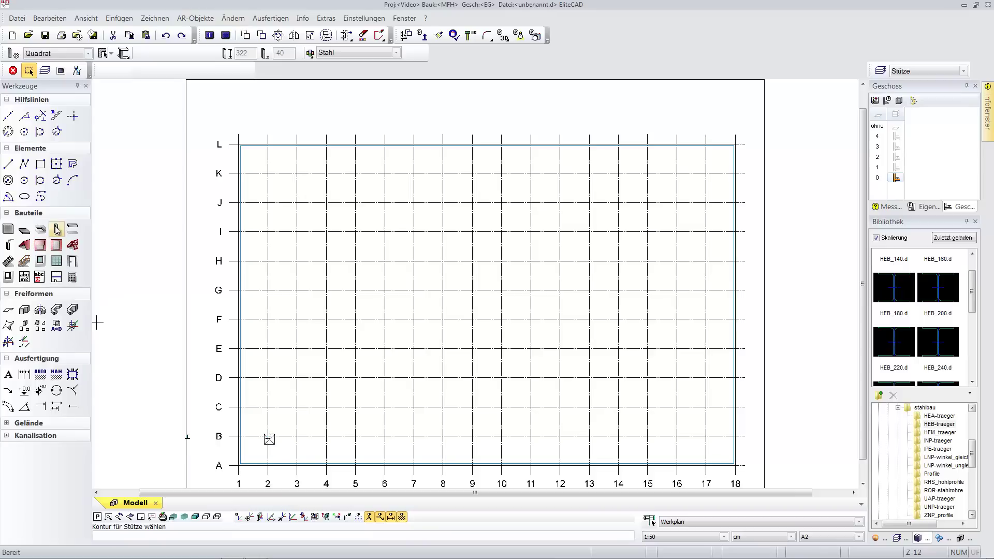
{"action": "left_click", "coordinate": [73, 229]}
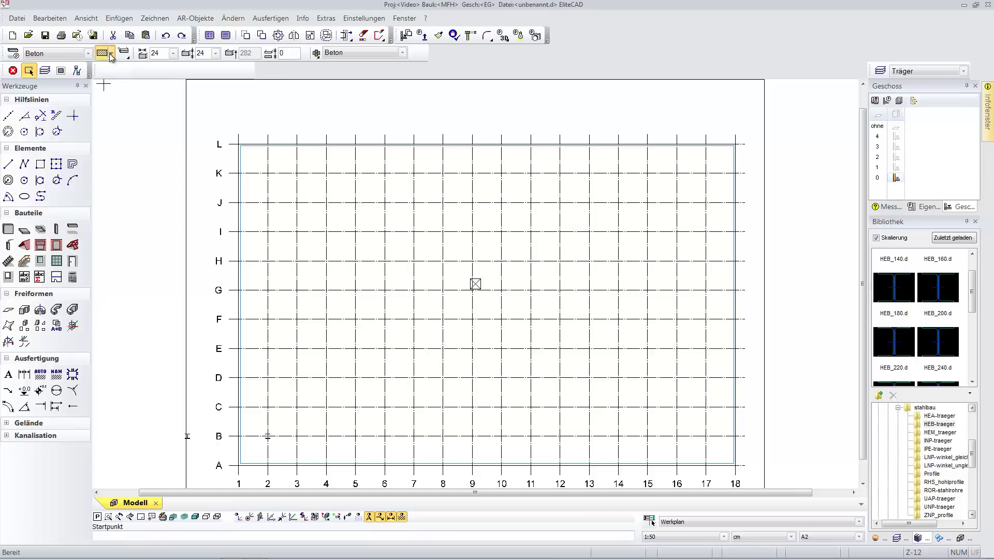
{"action": "left_click", "coordinate": [111, 54]}
{"action": "left_click", "coordinate": [103, 80]}
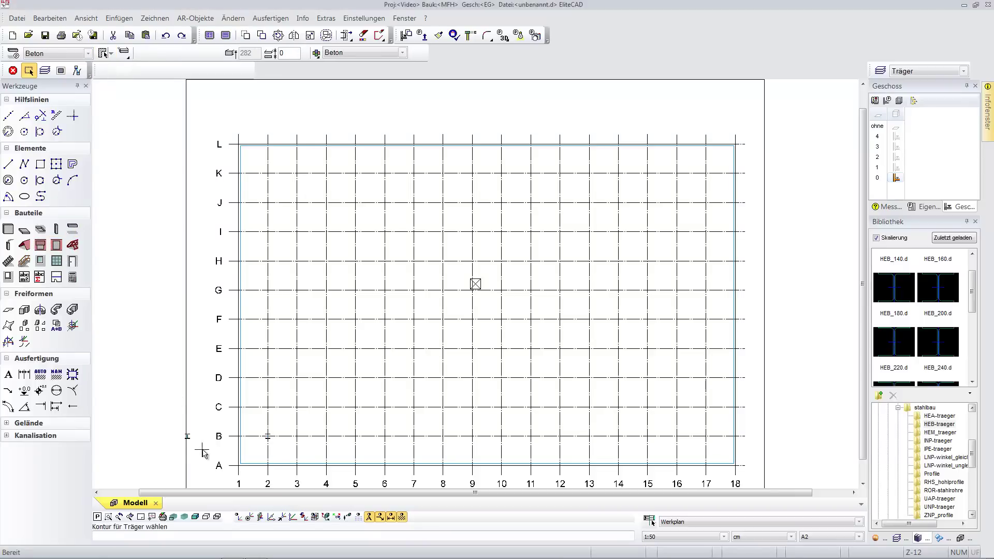
{"action": "left_click", "coordinate": [241, 436]}
{"action": "left_click", "coordinate": [735, 437]}
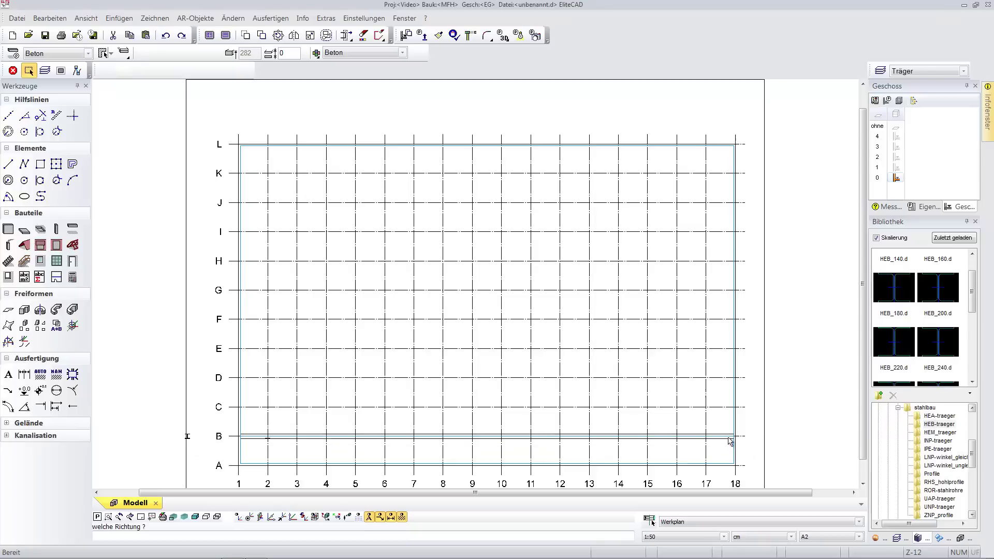
{"action": "left_click", "coordinate": [731, 441]}
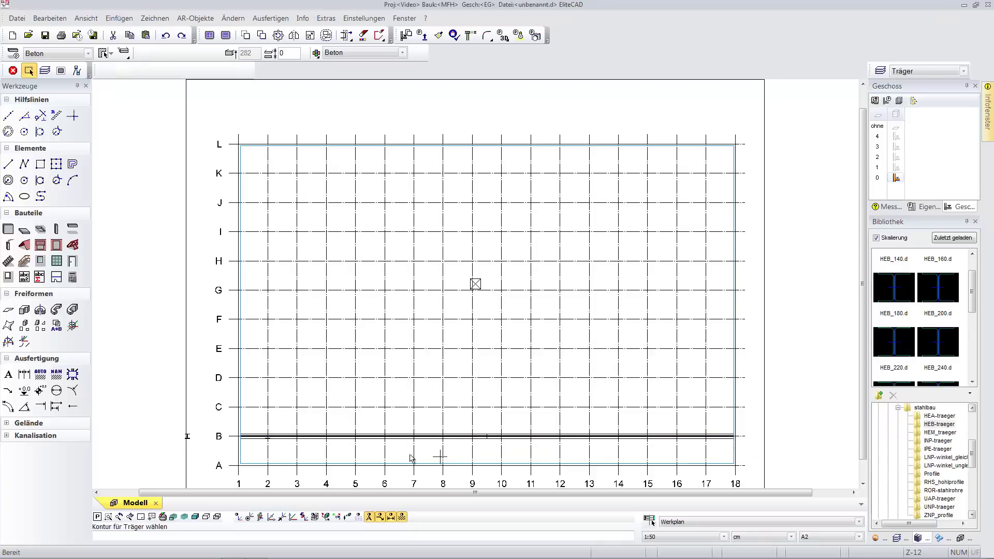
{"action": "left_click", "coordinate": [268, 462]}
{"action": "left_click", "coordinate": [274, 155]}
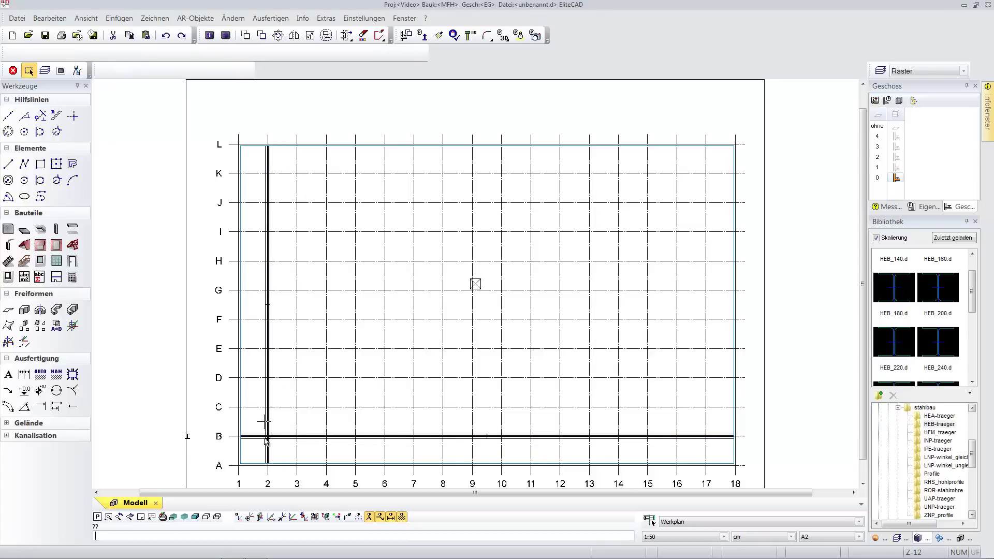
- Copy the axis-B beam three times onto axes E, H and K
{"action": "left_click_drag", "start_coordinate": [206, 453], "coordinate": [710, 404]}
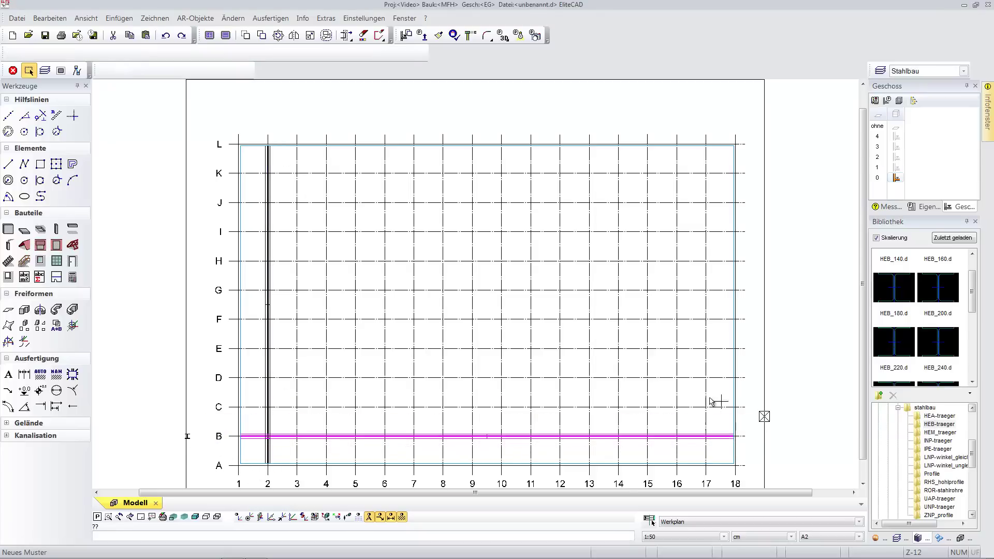
{"action": "left_click", "coordinate": [262, 39]}
{"action": "left_click", "coordinate": [326, 436]}
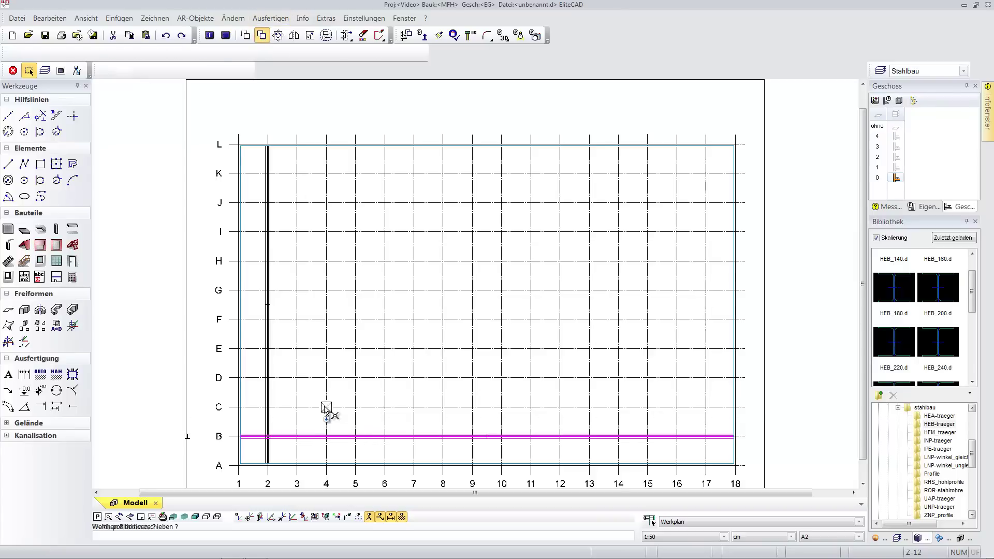
{"action": "left_click", "coordinate": [327, 407]}
{"action": "type", "text": "3"}
{"action": "key", "text": "Return"}
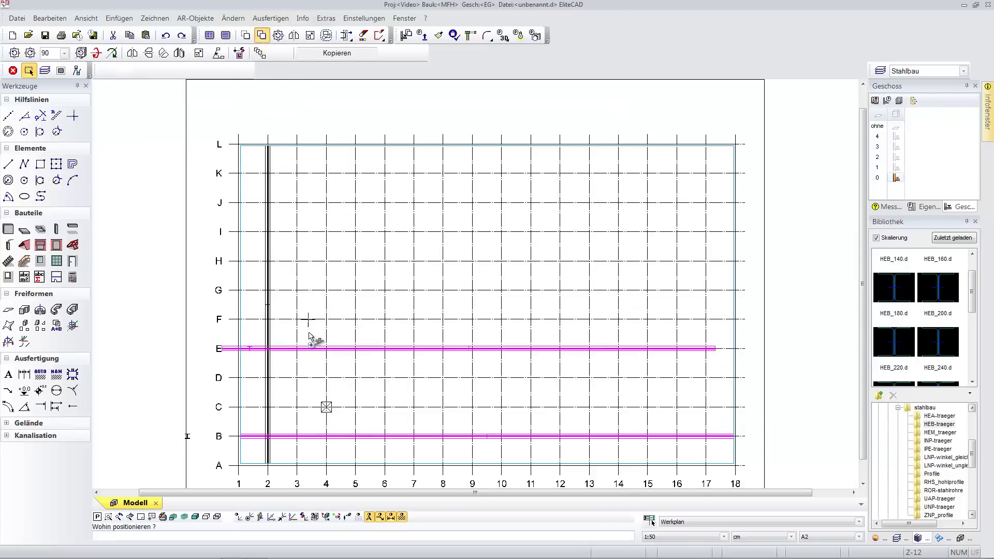
{"action": "left_click", "coordinate": [326, 320]}
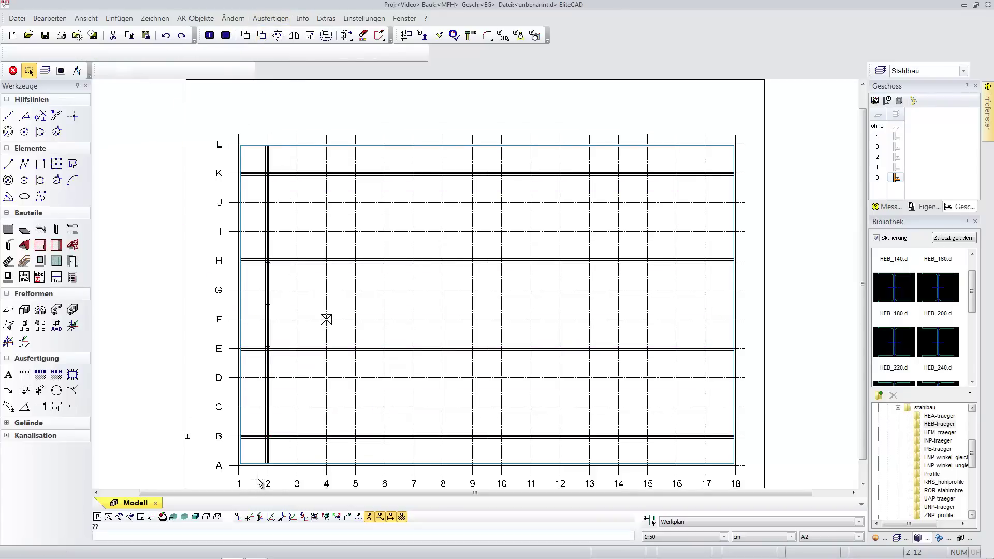
- Copy the axis-2 beam across to axes 5, 8, 11, 14 and 17
{"action": "mouse_move", "coordinate": [258, 484]}
{"action": "left_mouse_down"}
{"action": "mouse_move", "coordinate": [288, 344]}
{"action": "mouse_move", "coordinate": [284, 128]}
{"action": "left_mouse_up"}
{"action": "left_click", "coordinate": [263, 35]}
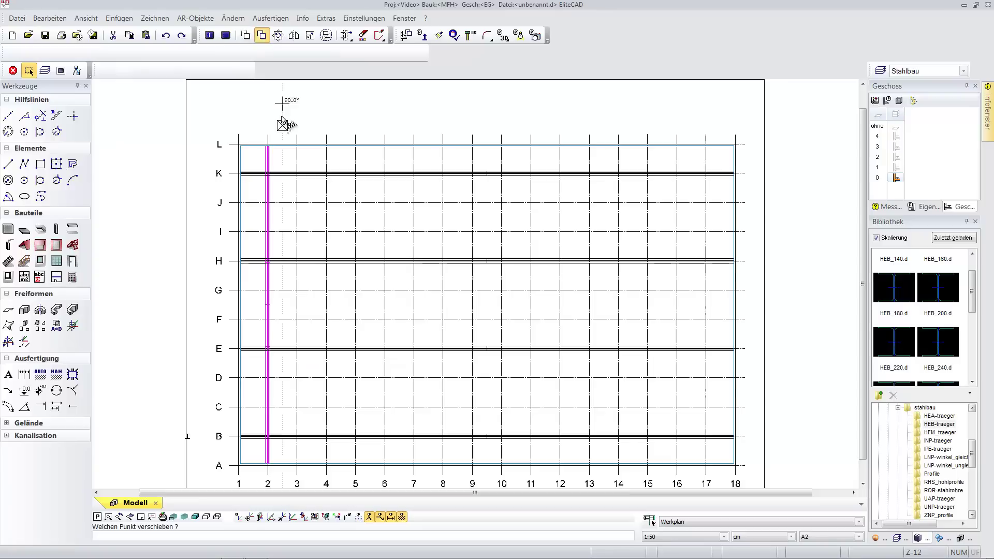
{"action": "left_click", "coordinate": [268, 135]}
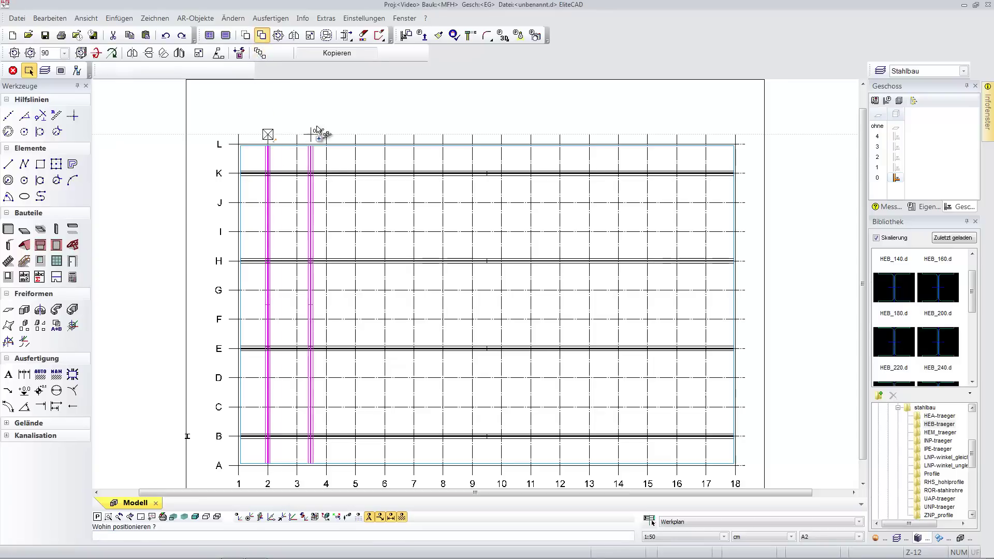
{"action": "left_click", "coordinate": [356, 134]}
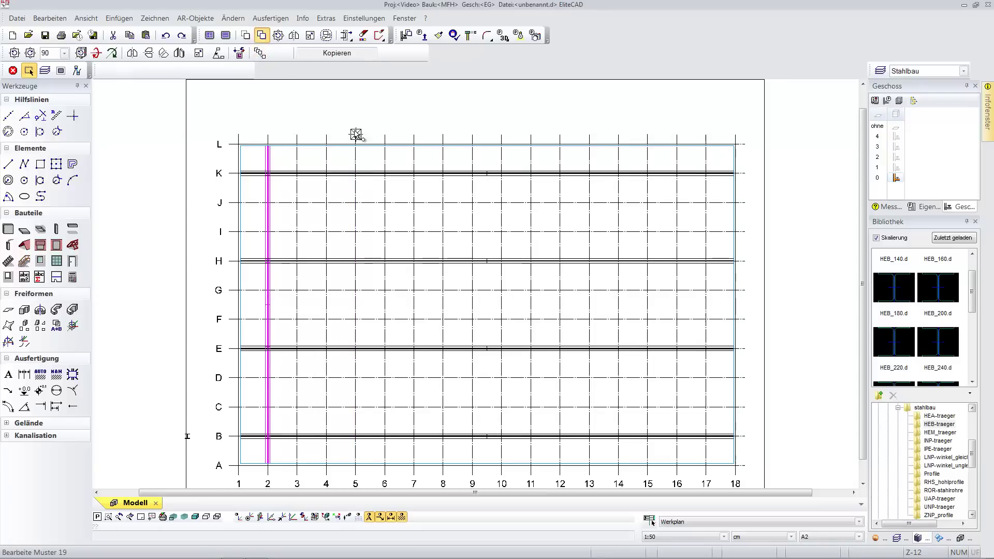
{"action": "left_click", "coordinate": [8, 229]}
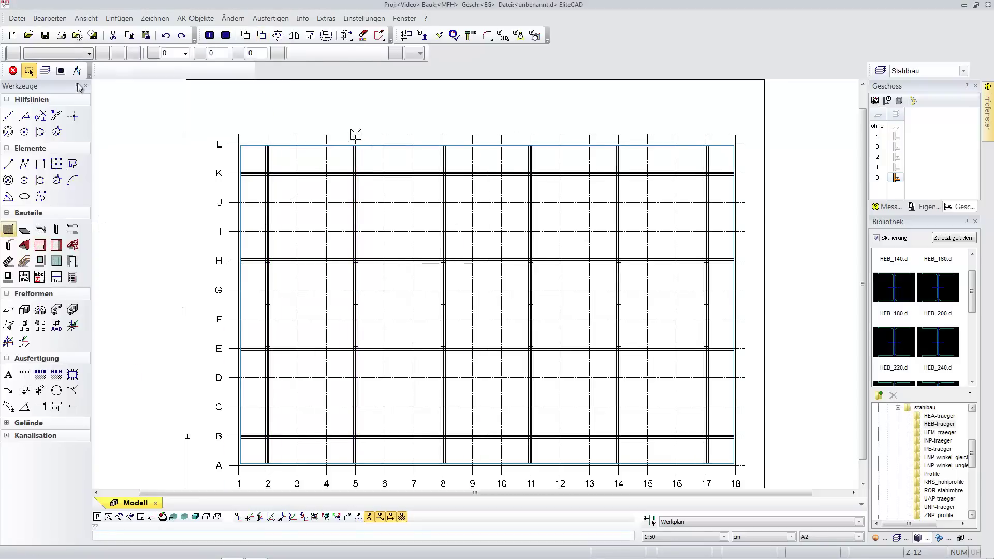
- Draw a rectangular Beton wall enclosure inside one grid bay
{"action": "left_click", "coordinate": [87, 53]}
{"action": "left_click", "coordinate": [46, 105]}
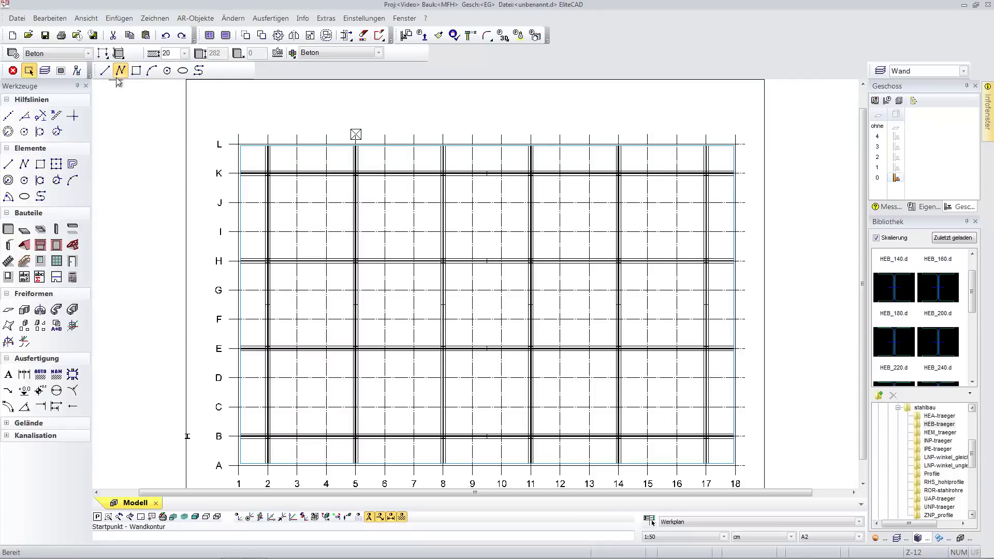
{"action": "left_click", "coordinate": [136, 71]}
{"action": "scroll", "coordinate": [733, 245], "scroll_direction": "up", "scroll_amount": 2}
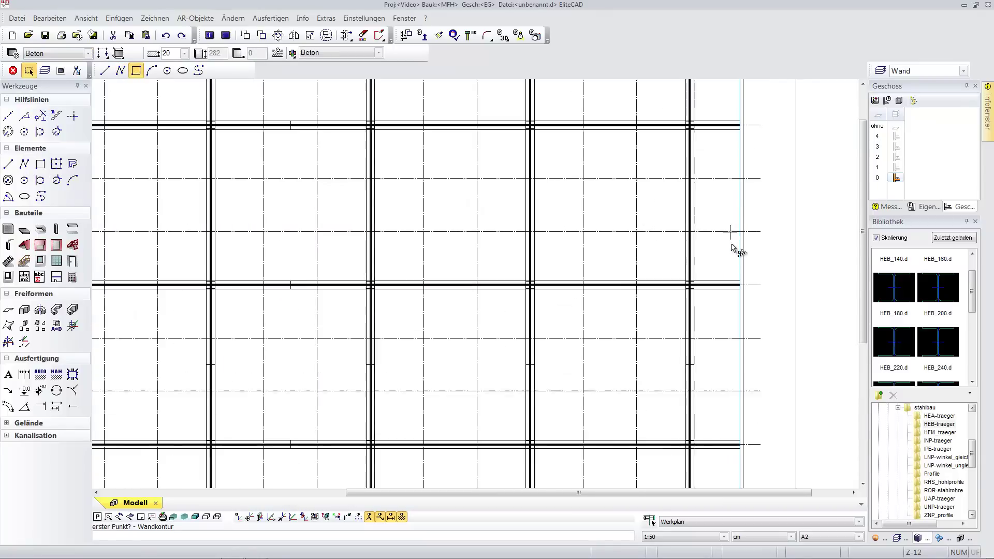
{"action": "left_click", "coordinate": [535, 441]}
{"action": "left_click", "coordinate": [687, 289]}
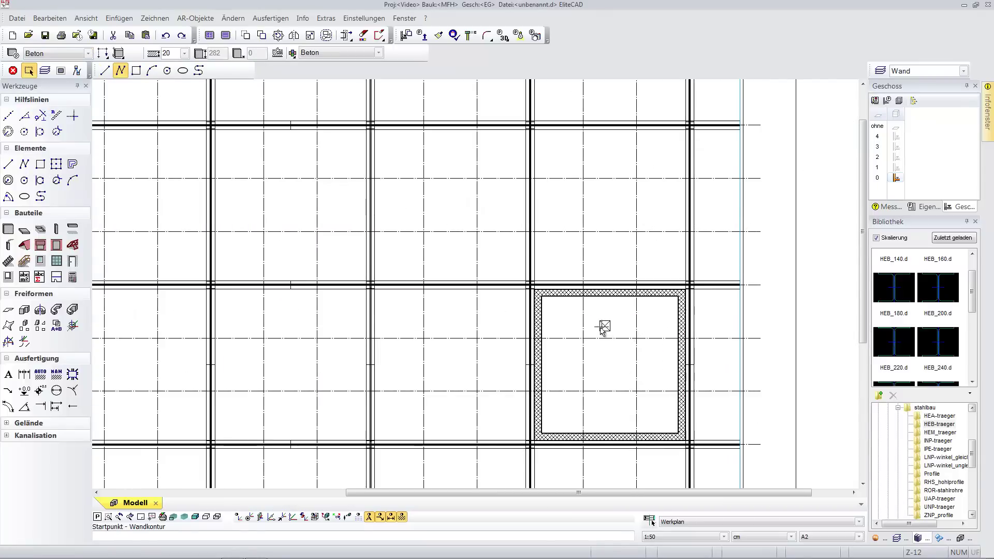
{"action": "scroll", "coordinate": [661, 402], "scroll_direction": "up", "scroll_amount": 1}
- Place a door near the bottom of the enclosure's left wall
{"action": "left_click", "coordinate": [73, 261]}
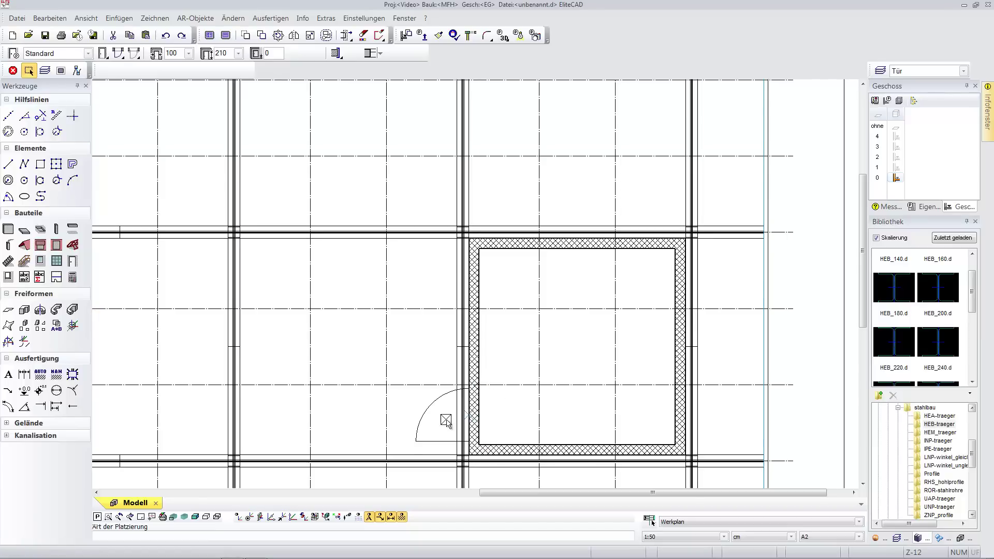
{"action": "left_click", "coordinate": [445, 419]}
{"action": "left_click", "coordinate": [9, 261]}
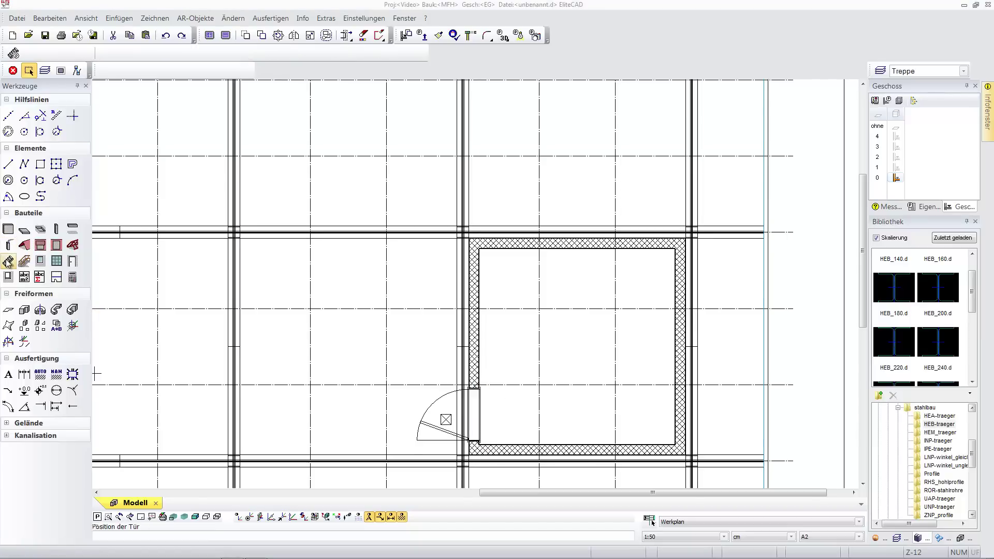
- Lay out a wooden modular stair with a landing inside the enclosure
{"action": "left_click", "coordinate": [551, 383]}
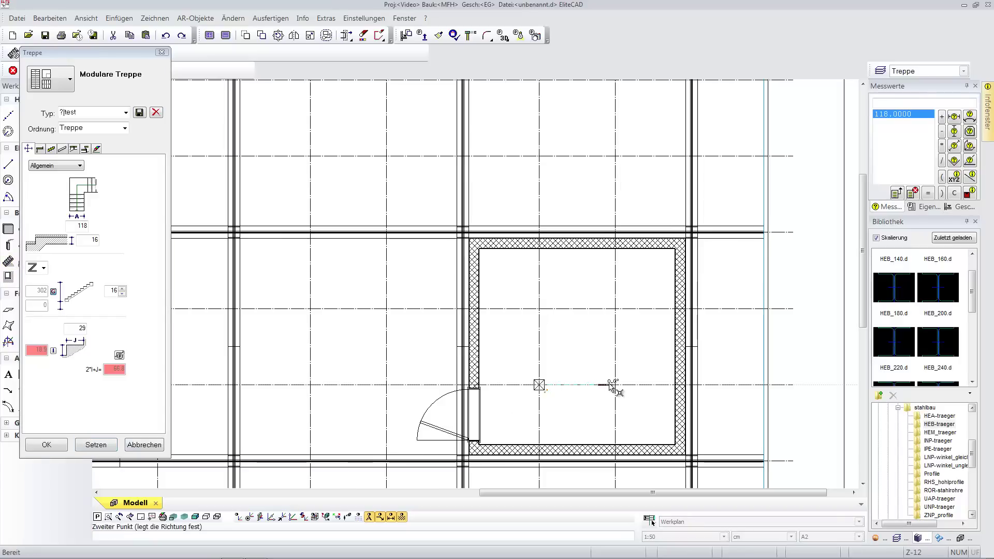
{"action": "left_click", "coordinate": [612, 384]}
{"action": "left_click", "coordinate": [616, 310]}
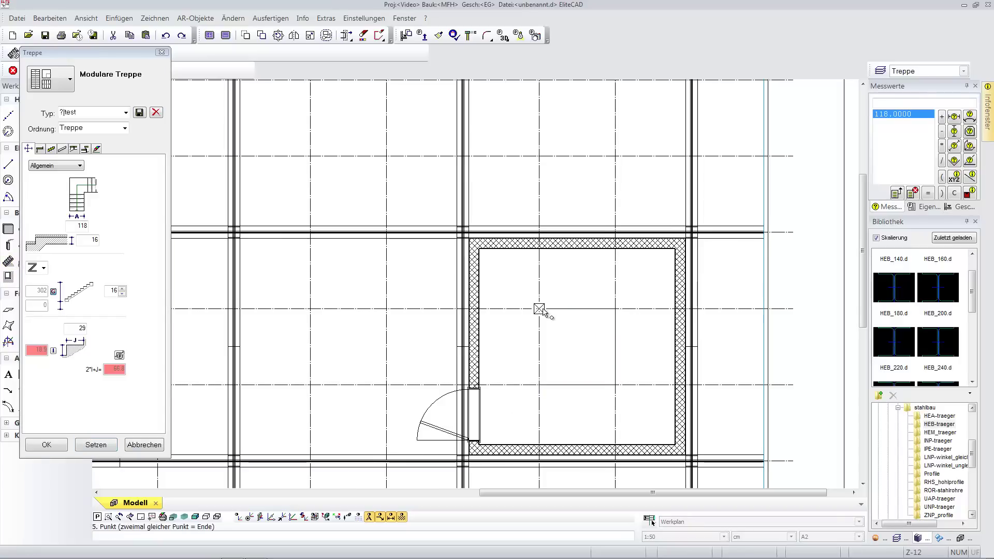
{"action": "left_click", "coordinate": [539, 310]}
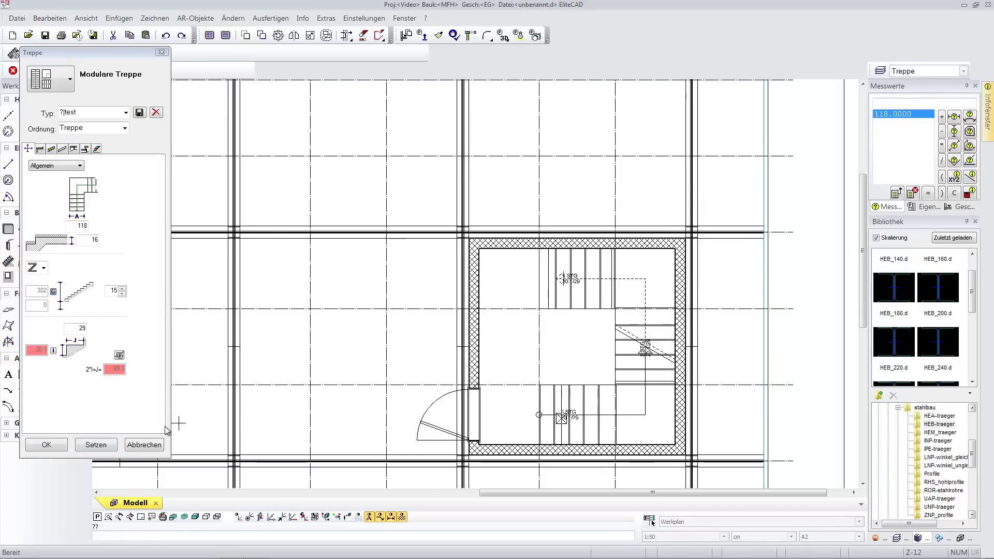
{"action": "left_click", "coordinate": [47, 446]}
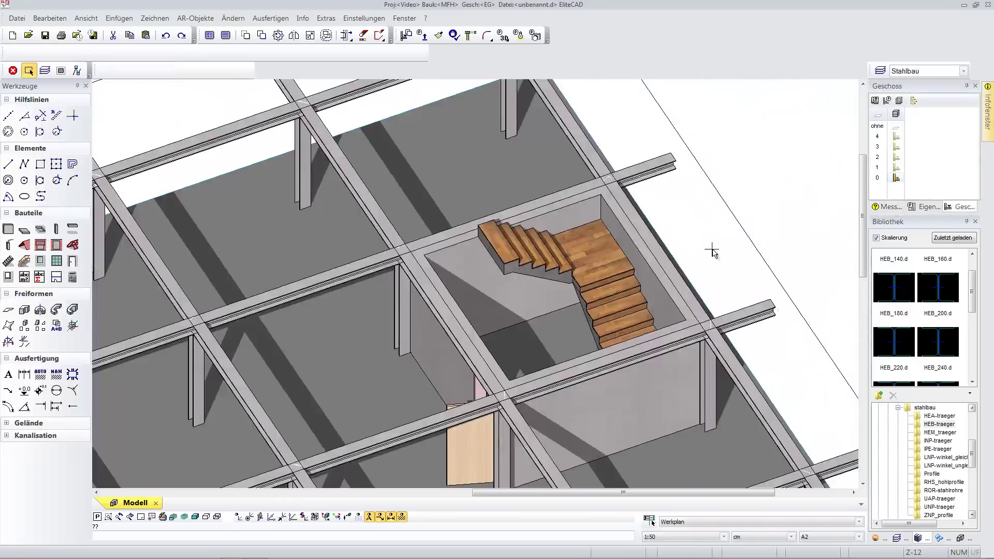
{"action": "mouse_move", "coordinate": [712, 251]}
{"action": "middle_mouse_down"}
{"action": "mouse_move", "coordinate": [604, 258]}
{"action": "mouse_move", "coordinate": [721, 262]}
{"action": "mouse_move", "coordinate": [101, 141]}
{"action": "middle_mouse_up"}
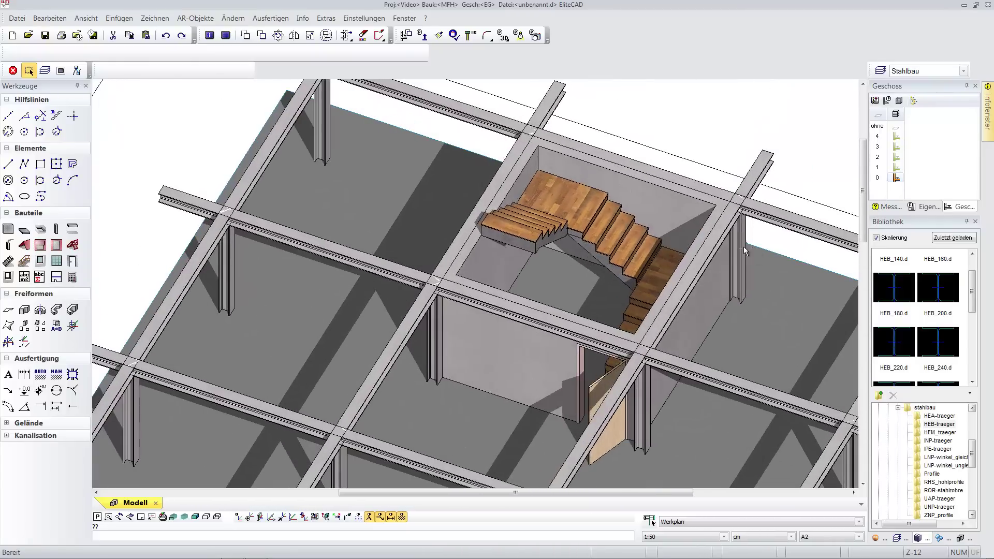
- Give the stair's first flight 6 steps, making 17 lower risers in total
{"action": "left_click", "coordinate": [13, 54]}
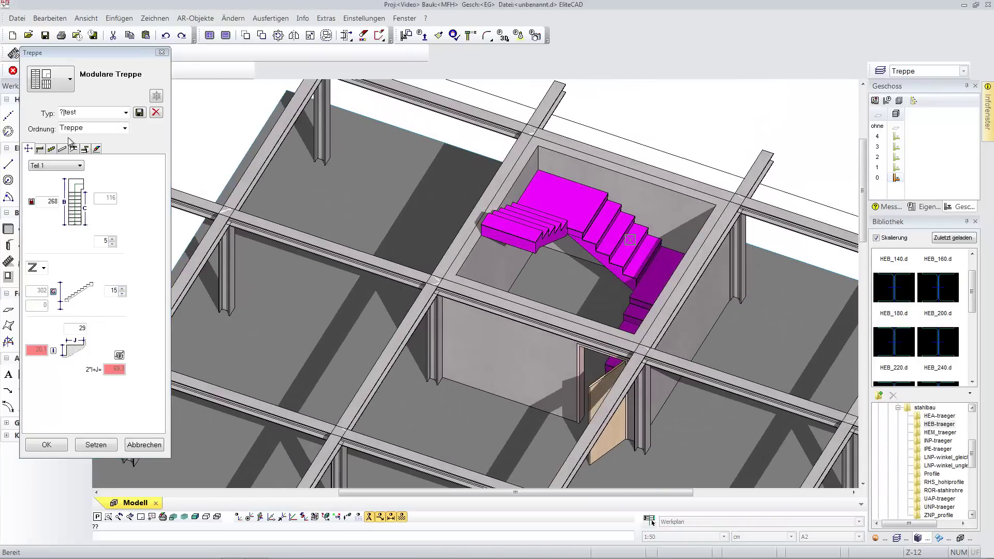
{"action": "left_click", "coordinate": [56, 165]}
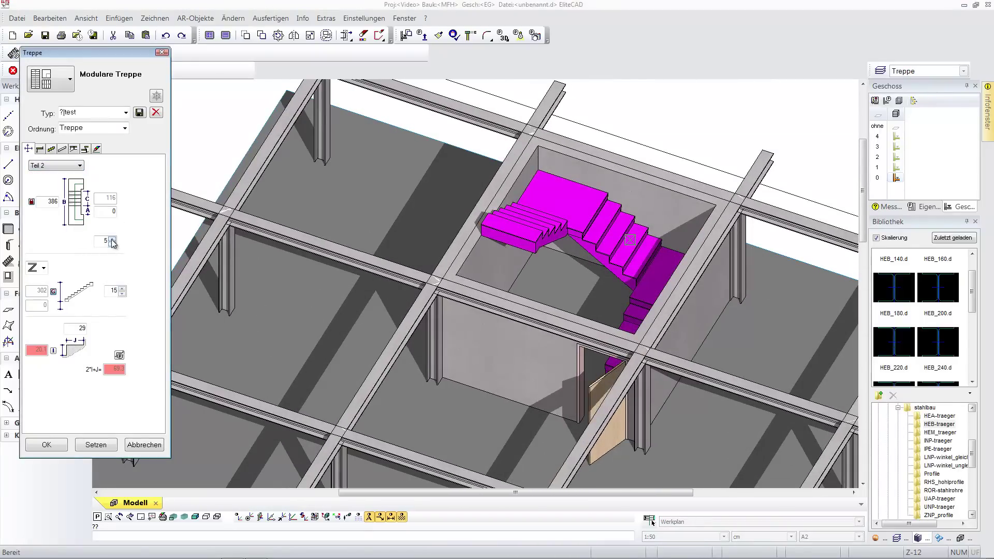
{"action": "left_click", "coordinate": [106, 446]}
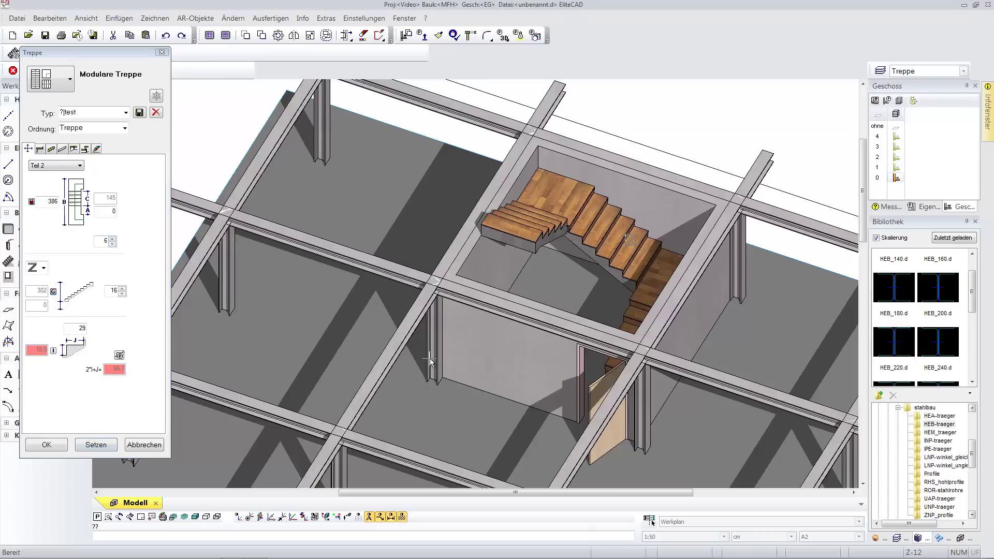
{"action": "left_click", "coordinate": [79, 165]}
{"action": "left_click", "coordinate": [52, 173]}
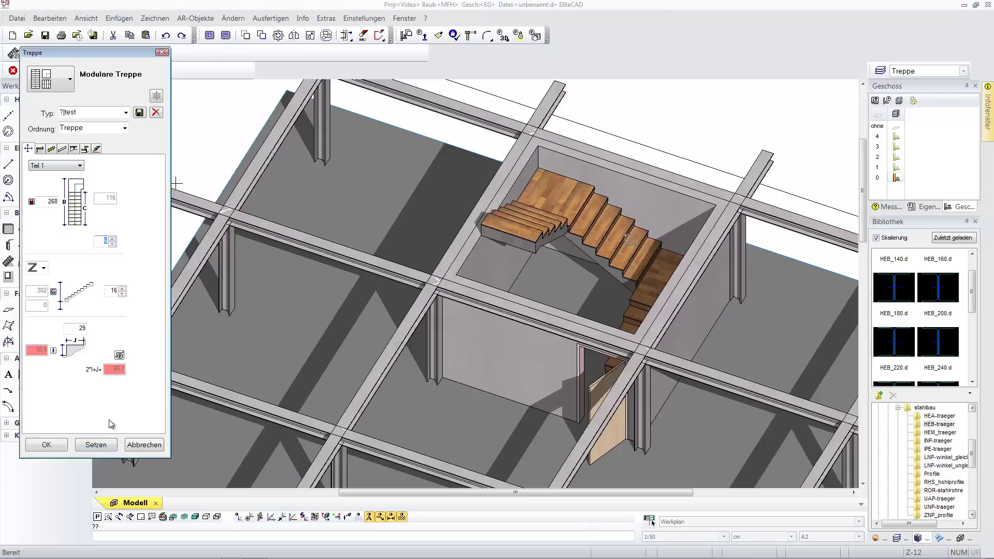
{"action": "left_click", "coordinate": [108, 447]}
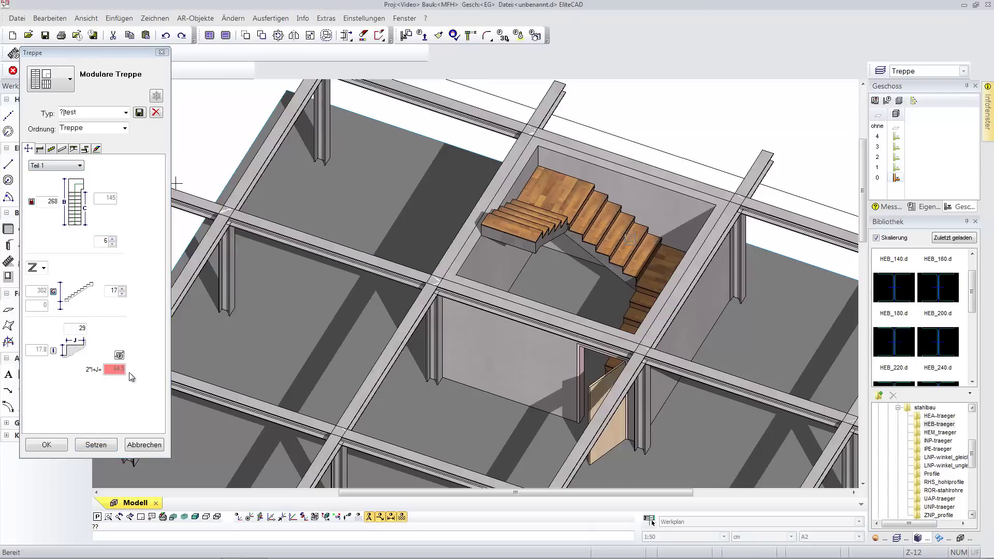
{"action": "left_click", "coordinate": [46, 445]}
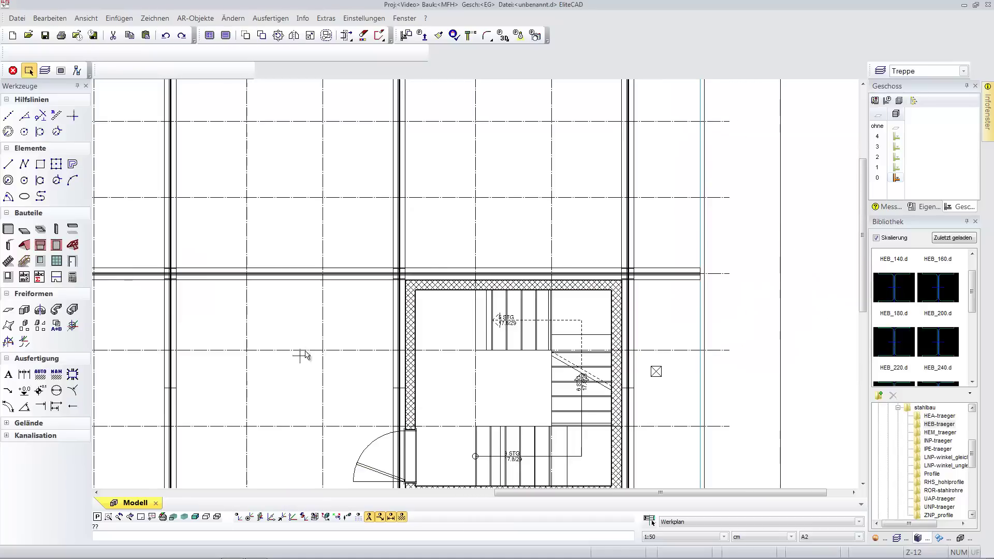
- Draw a rectangle of 30 cm Stirn walls from grid corner A/1 to L/18
{"action": "left_click", "coordinate": [12, 244]}
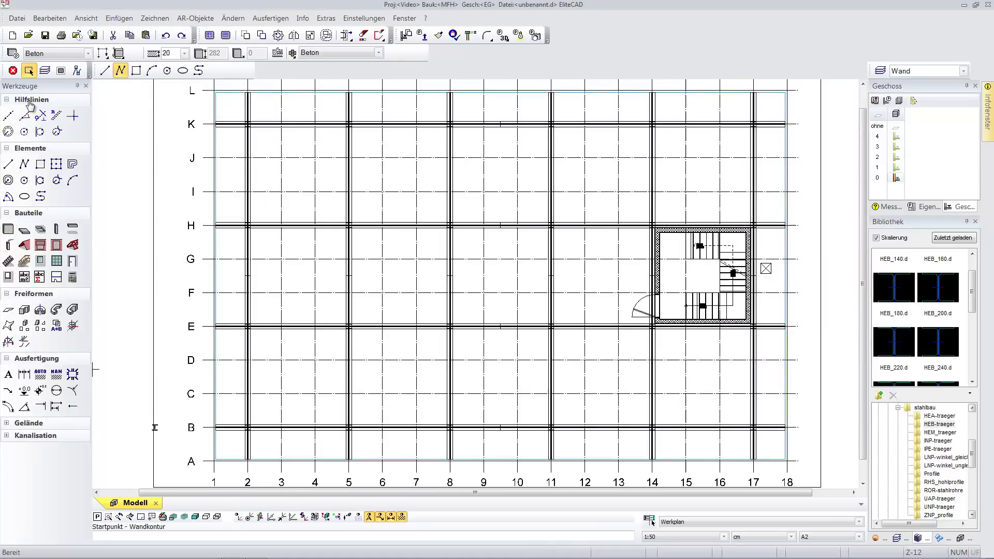
{"action": "left_click", "coordinate": [89, 53]}
{"action": "left_click", "coordinate": [61, 152]}
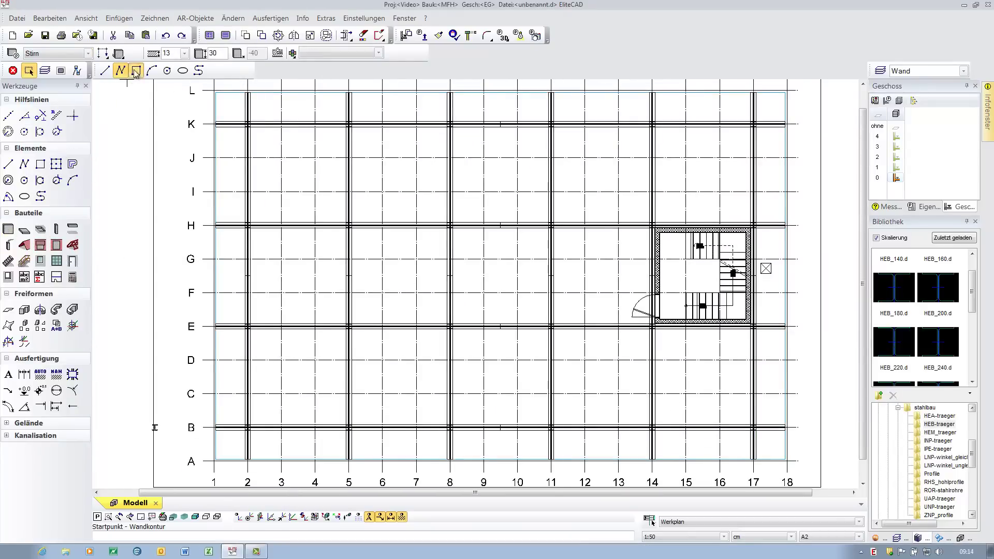
{"action": "left_click", "coordinate": [135, 71]}
{"action": "left_click", "coordinate": [216, 460]}
{"action": "left_click", "coordinate": [785, 100]}
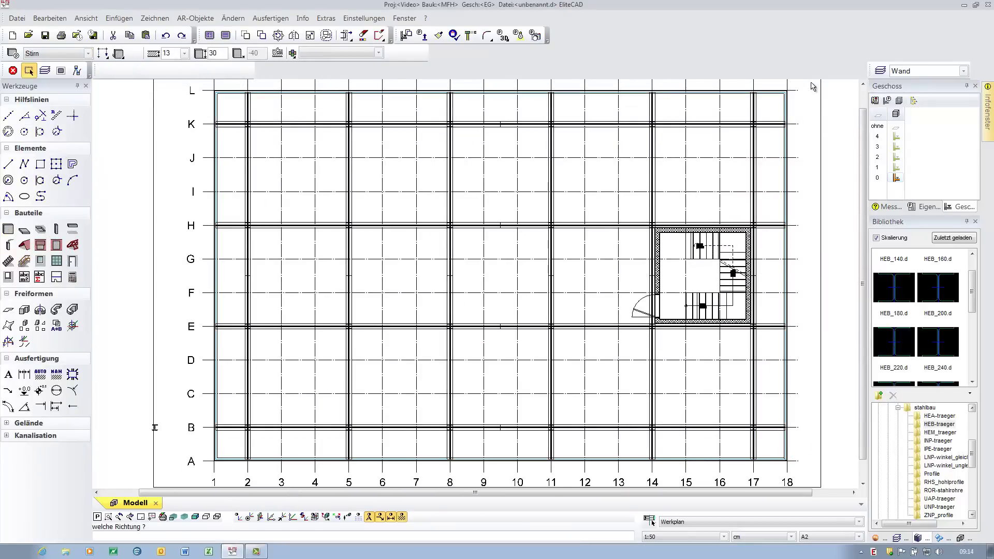
{"action": "left_click", "coordinate": [850, 104]}
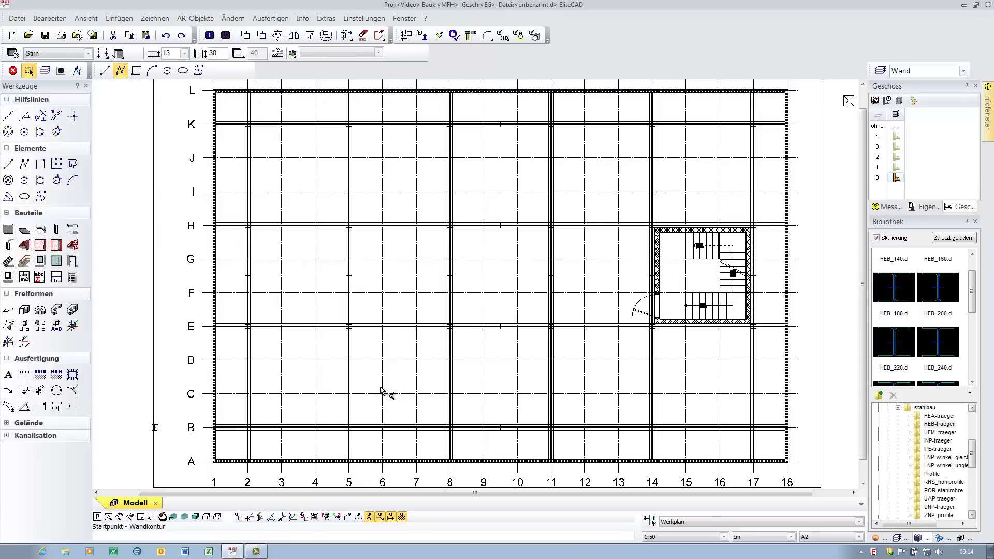
{"action": "middle_click_drag", "start_coordinate": [493, 332], "coordinate": [842, 176]}
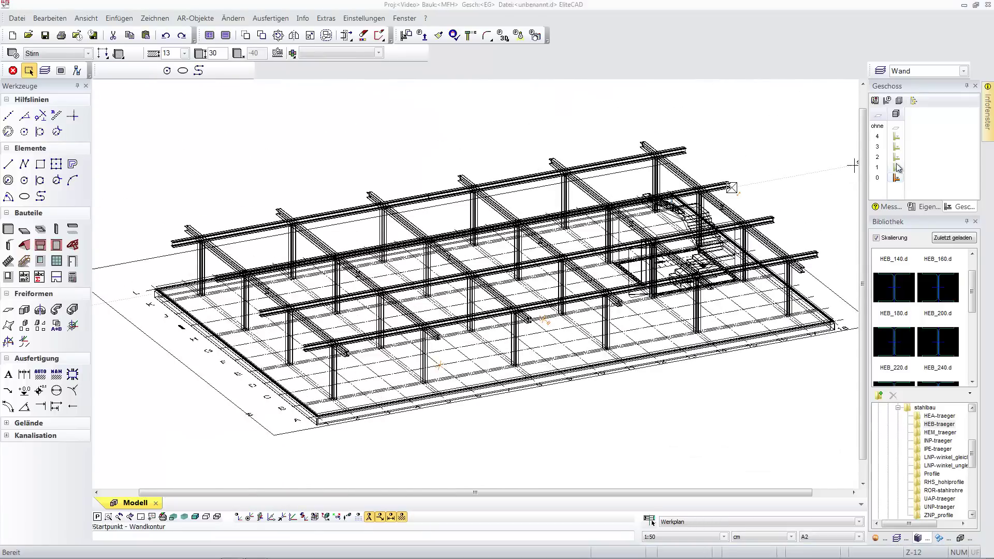
- Make OG1 the active storey and inspect the frame in front elevation and 3D
{"action": "left_click", "coordinate": [897, 167]}
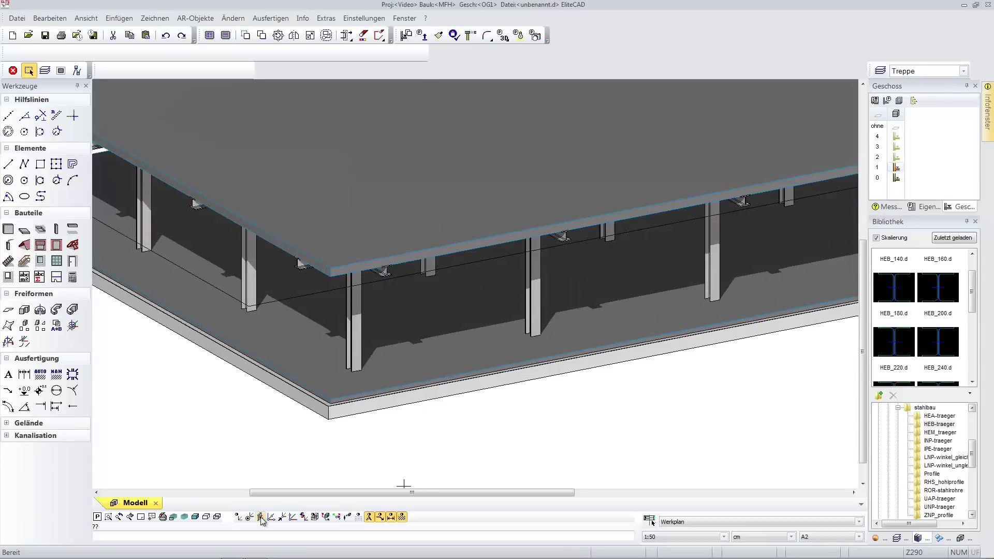
{"action": "left_click", "coordinate": [260, 516]}
{"action": "left_click", "coordinate": [372, 268]}
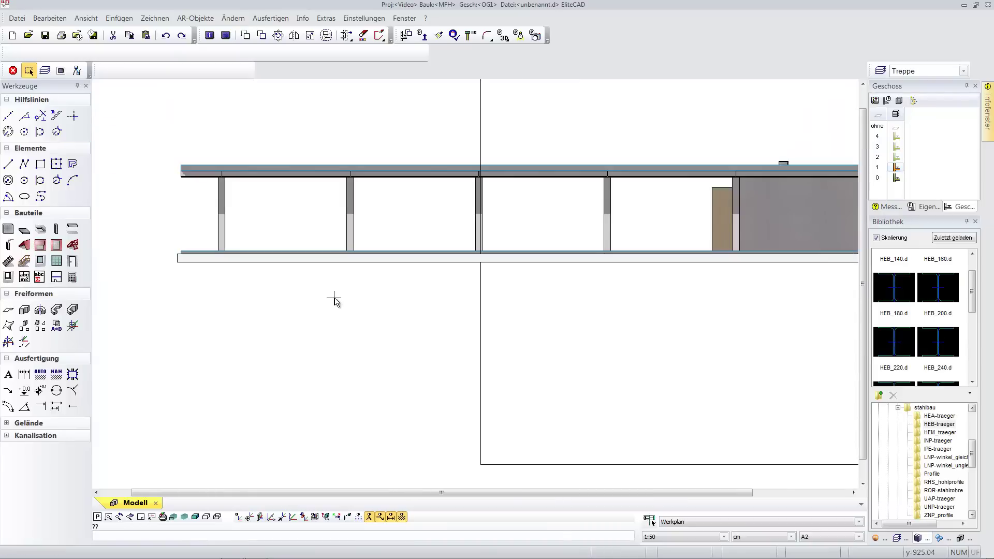
{"action": "middle_click_drag", "start_coordinate": [322, 295], "coordinate": [392, 366]}
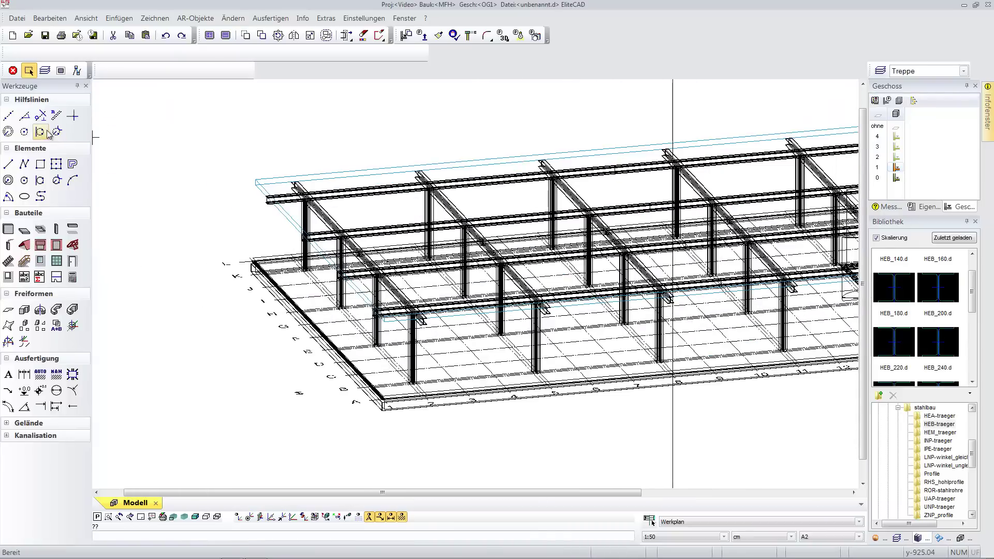
{"action": "left_click", "coordinate": [10, 117]}
{"action": "scroll", "coordinate": [492, 417], "scroll_direction": "up", "scroll_amount": 2}
- Place vertical construction lines at grid lines 2 and 3 and horizontal ones at slab and beam level
{"action": "scroll", "coordinate": [458, 378], "scroll_direction": "up", "scroll_amount": 2}
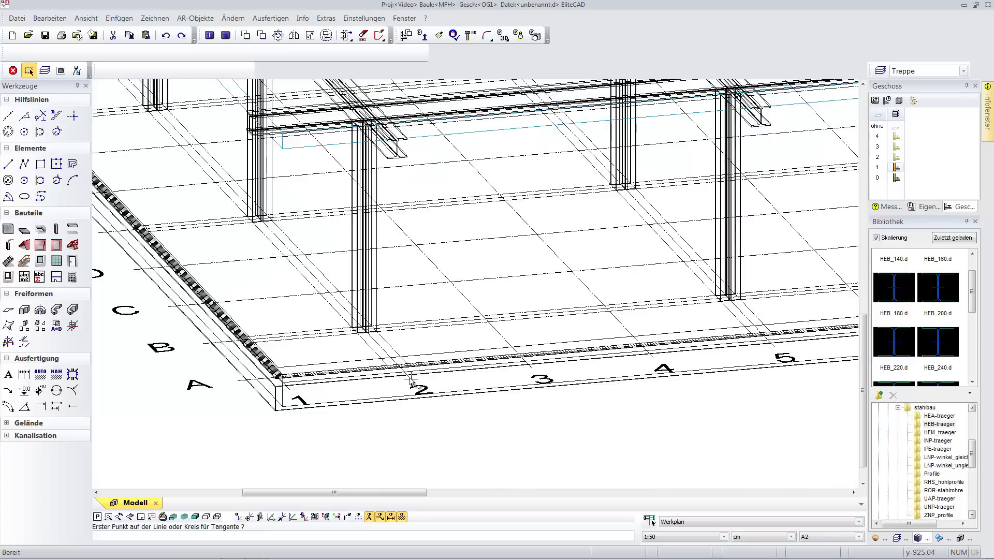
{"action": "left_click", "coordinate": [398, 364]}
{"action": "left_click", "coordinate": [399, 260]}
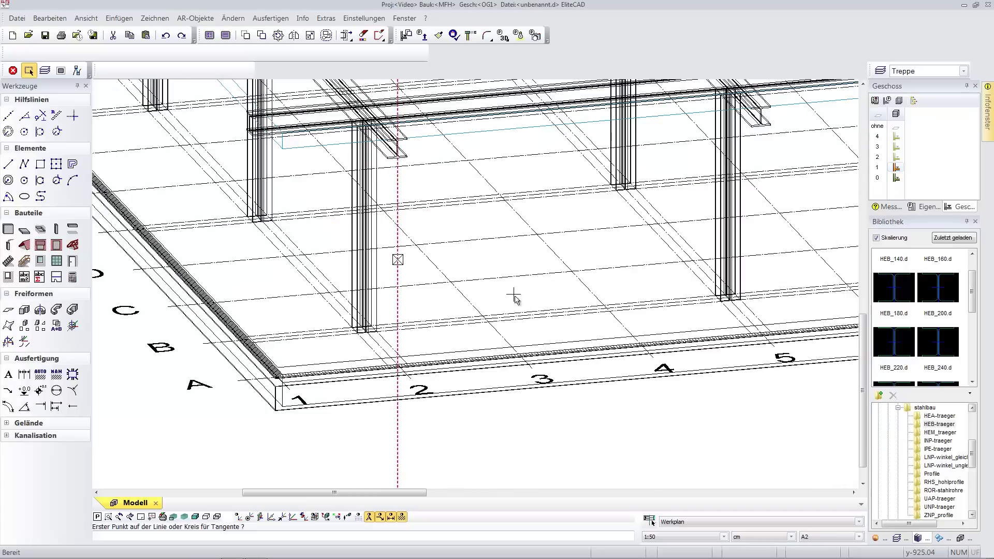
{"action": "left_click", "coordinate": [539, 374]}
{"action": "left_click", "coordinate": [519, 296]}
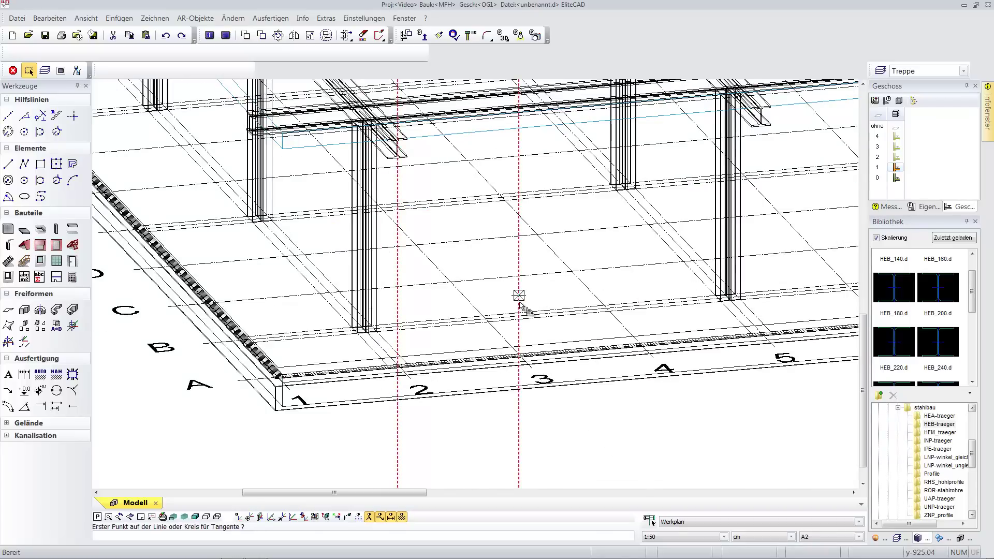
{"action": "key", "text": "F5"}
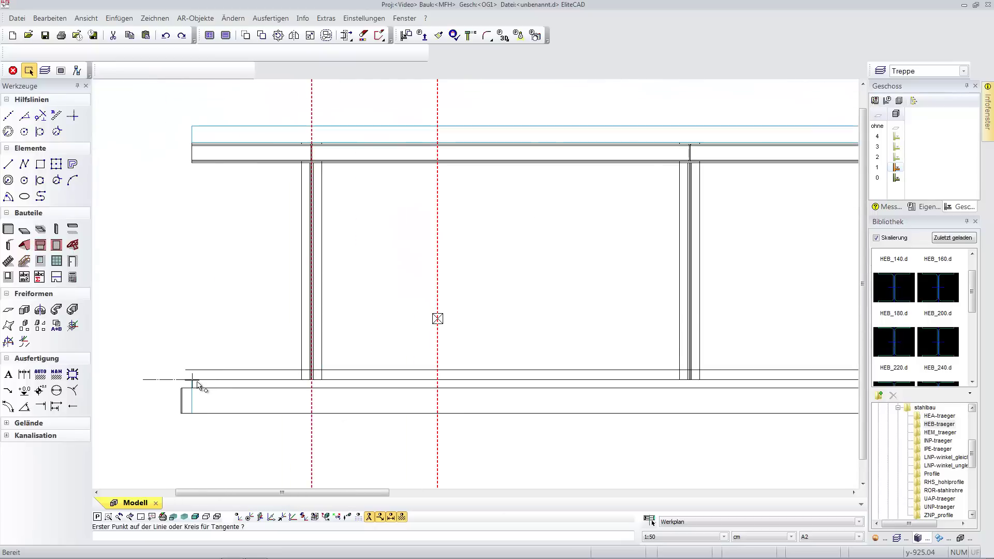
{"action": "left_click", "coordinate": [192, 381]}
{"action": "left_click", "coordinate": [191, 144]}
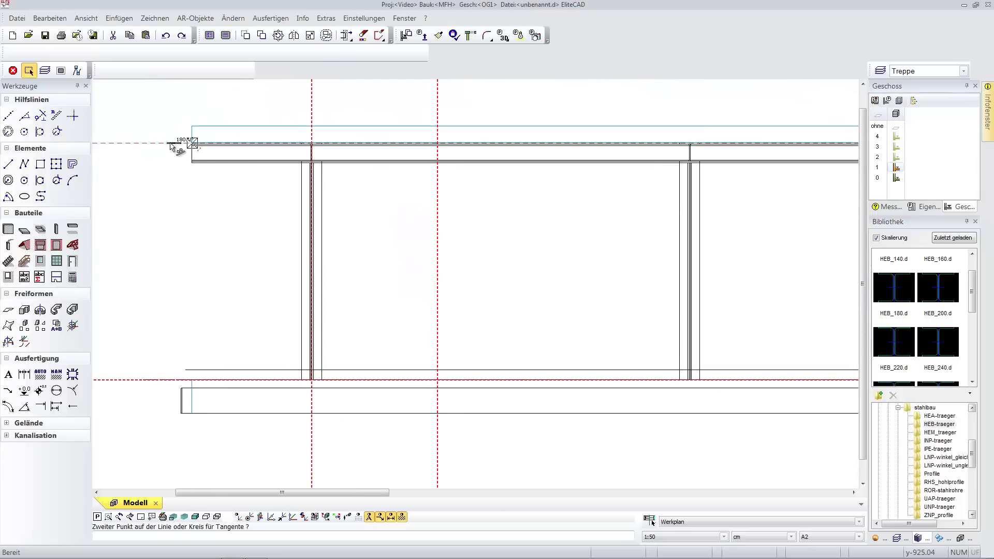
- Draw the rectangular window panel between the construction lines
{"action": "left_click", "coordinate": [40, 164]}
{"action": "scroll", "coordinate": [321, 391], "scroll_direction": "up", "scroll_amount": 2}
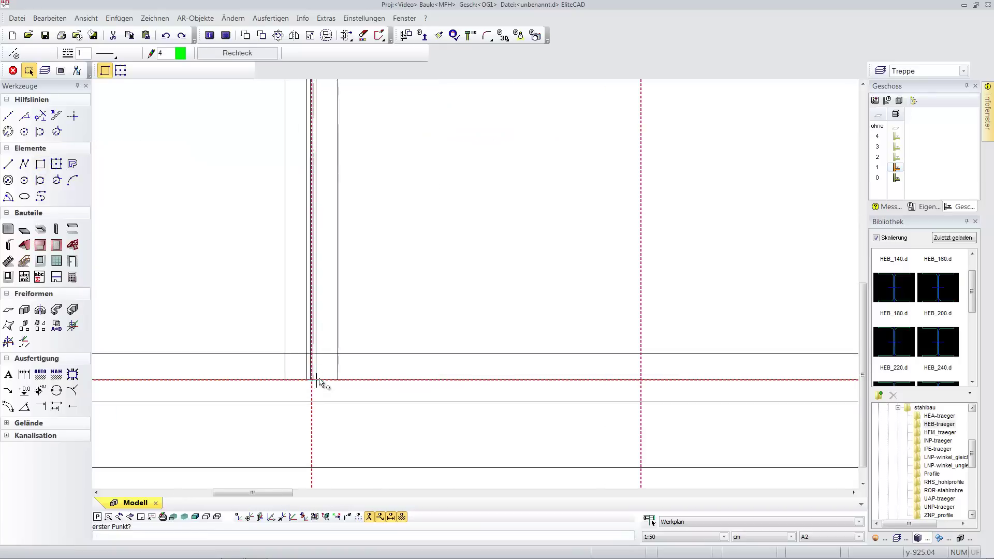
{"action": "scroll", "coordinate": [305, 389], "scroll_direction": "up", "scroll_amount": 2}
{"action": "scroll", "coordinate": [280, 401], "scroll_direction": "down", "scroll_amount": 3}
{"action": "scroll", "coordinate": [459, 89], "scroll_direction": "up", "scroll_amount": 2}
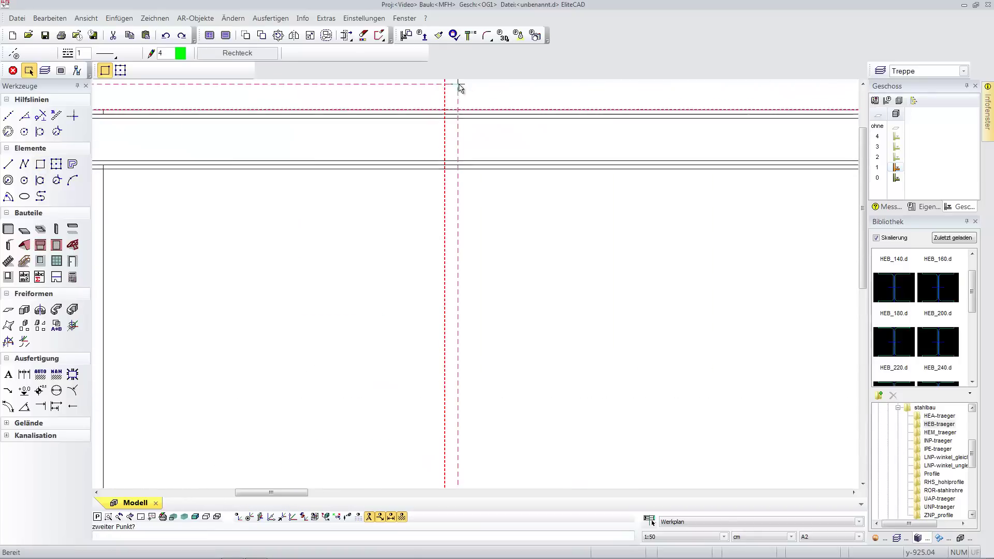
{"action": "scroll", "coordinate": [433, 133], "scroll_direction": "up", "scroll_amount": 2}
{"action": "left_click", "coordinate": [440, 135]}
{"action": "scroll", "coordinate": [515, 203], "scroll_direction": "down", "scroll_amount": 2}
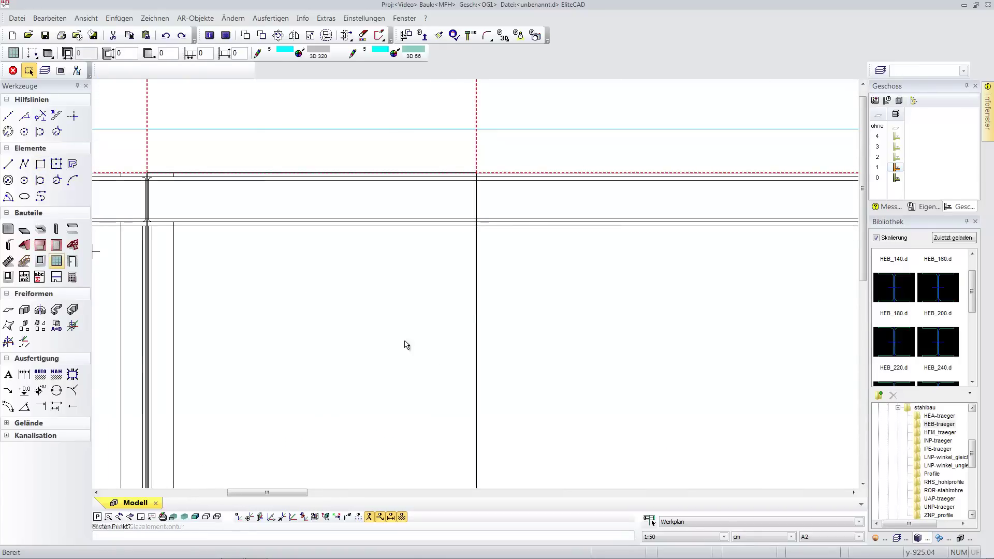
- Divide the window into a top transom above an inner sash and set its glass fill
{"action": "left_click", "coordinate": [476, 328]}
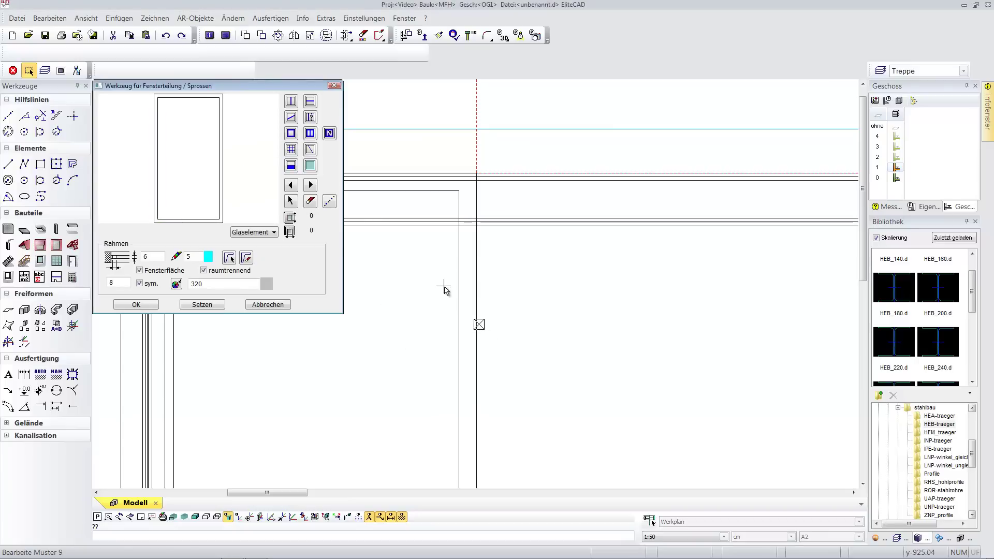
{"action": "middle_click_drag", "start_coordinate": [444, 290], "coordinate": [694, 287]}
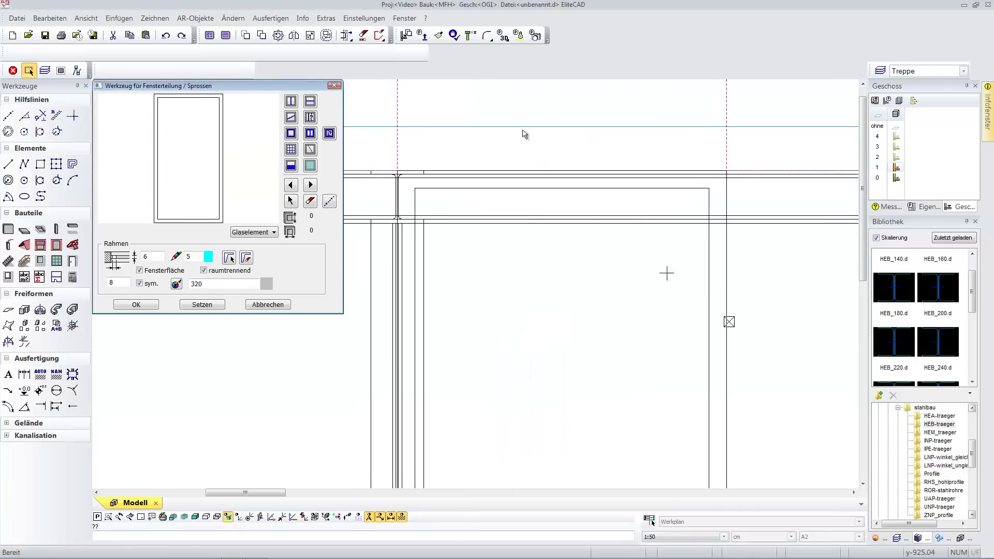
{"action": "left_click", "coordinate": [310, 101]}
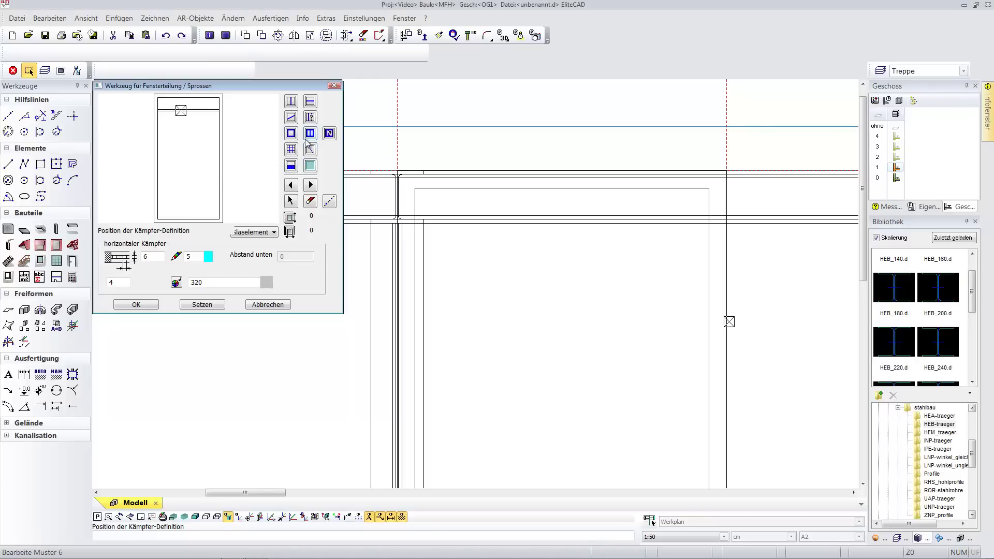
{"action": "left_click", "coordinate": [292, 133]}
{"action": "left_click", "coordinate": [200, 150]}
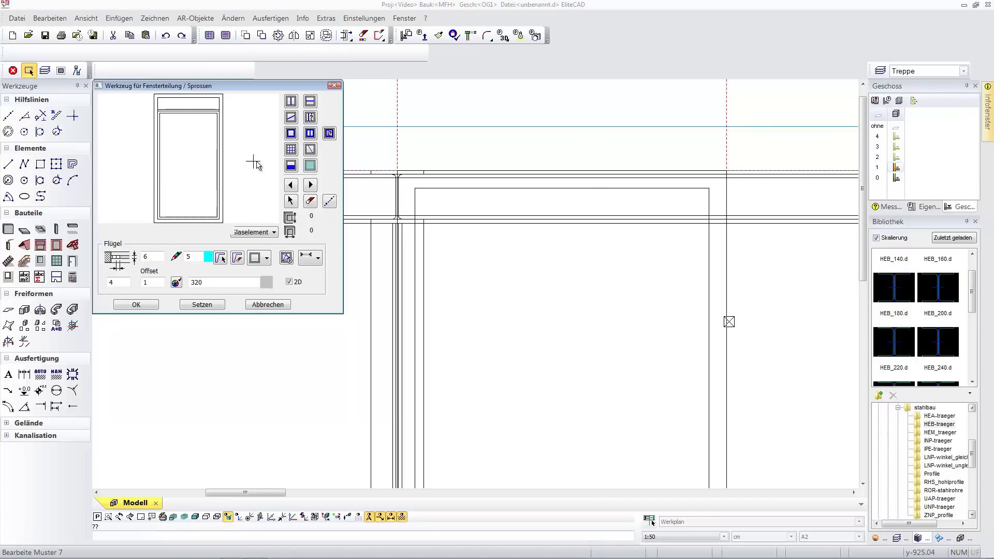
{"action": "left_click", "coordinate": [291, 166]}
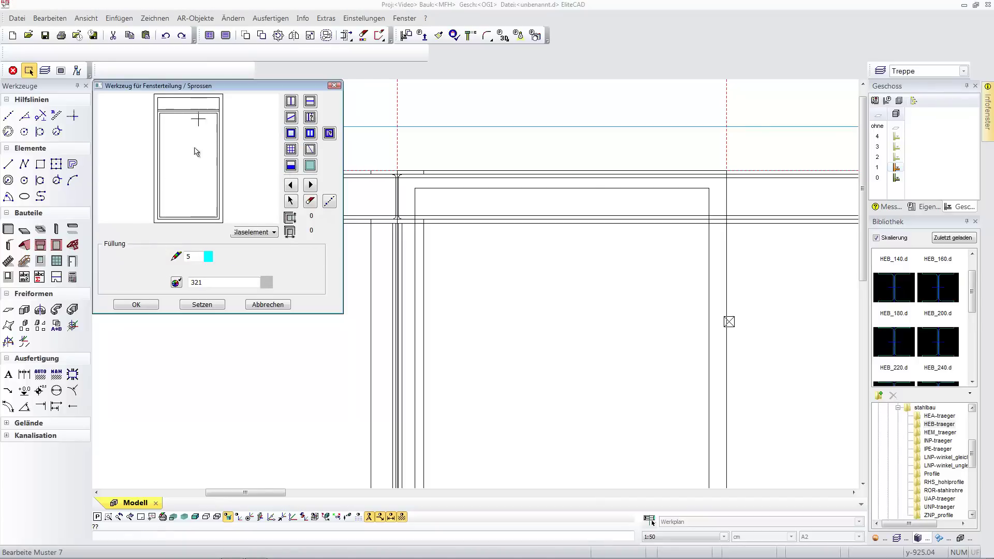
{"action": "left_click", "coordinate": [202, 305]}
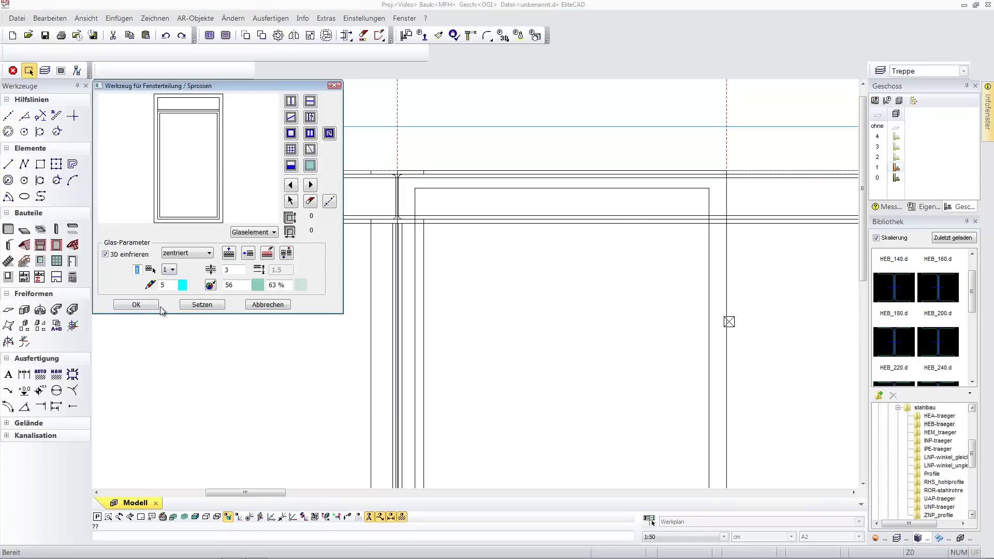
- Confirm the glass subdivision and copy the window along the wall into the next bays
{"action": "left_click", "coordinate": [135, 306]}
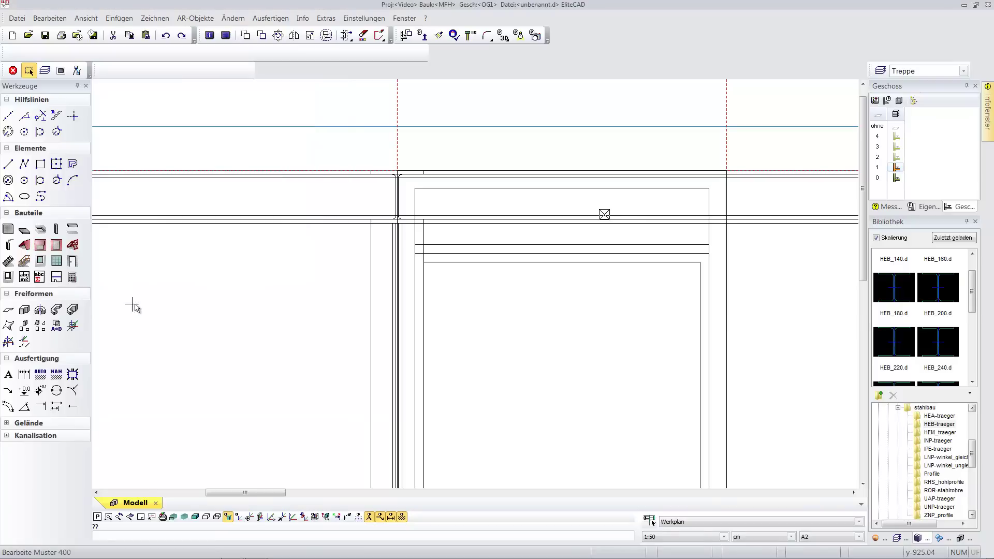
{"action": "scroll", "coordinate": [371, 249], "scroll_direction": "down", "scroll_amount": 3}
{"action": "scroll", "coordinate": [376, 259], "scroll_direction": "down", "scroll_amount": 2}
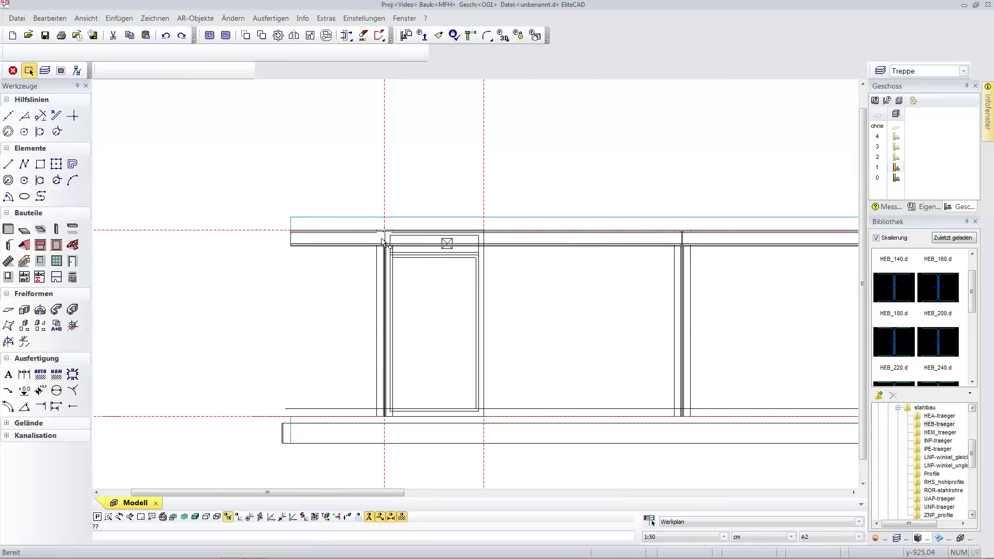
{"action": "left_click", "coordinate": [463, 303]}
{"action": "left_click", "coordinate": [263, 36]}
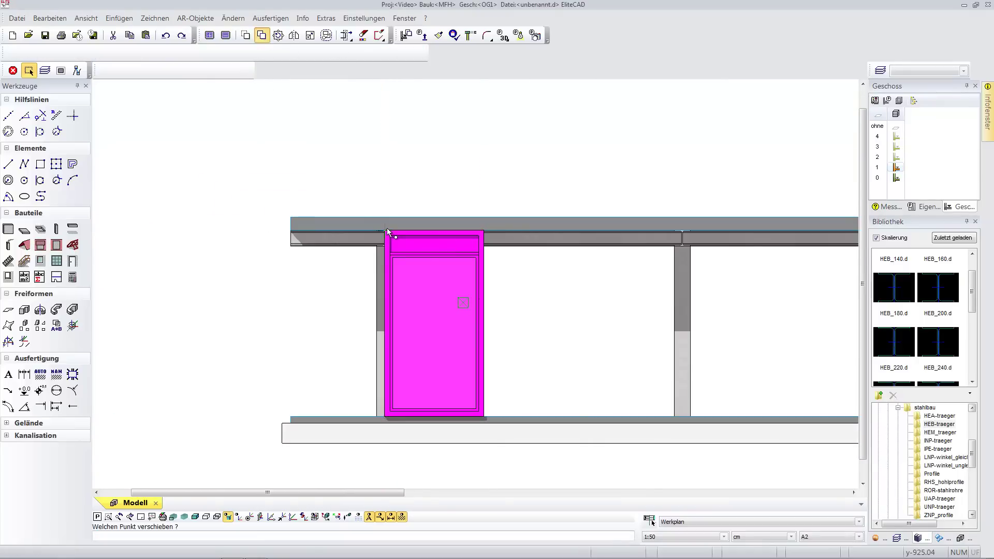
{"action": "left_click", "coordinate": [389, 232]}
{"action": "scroll", "coordinate": [471, 261], "scroll_direction": "down", "scroll_amount": 1}
{"action": "scroll", "coordinate": [389, 259], "scroll_direction": "down", "scroll_amount": 1}
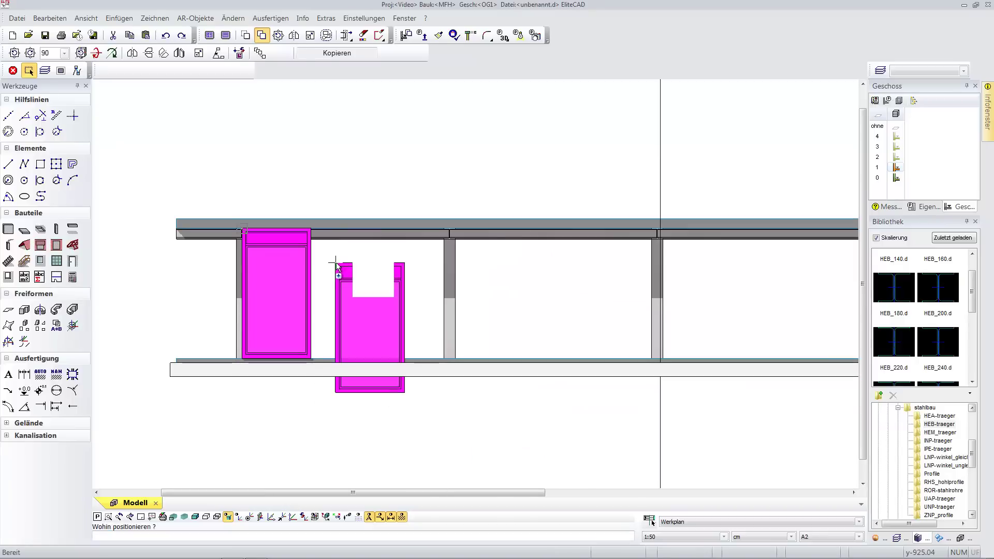
{"action": "left_click", "coordinate": [322, 229]}
{"action": "scroll", "coordinate": [149, 222], "scroll_direction": "down", "scroll_amount": 2}
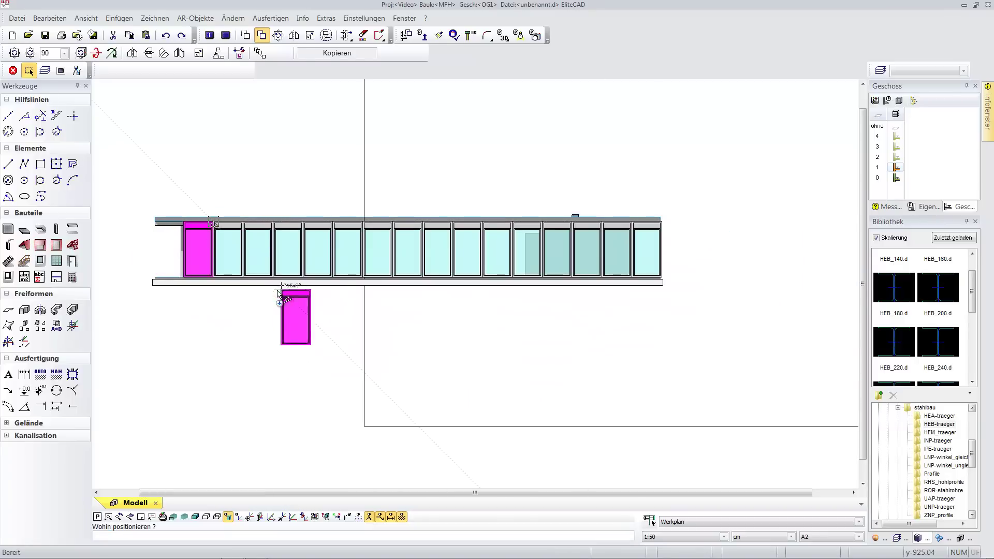
{"action": "key", "text": "Escape"}
- Reselect the first window for another copy, cancel, and orbit into a 3D perspective
{"action": "left_click", "coordinate": [203, 238]}
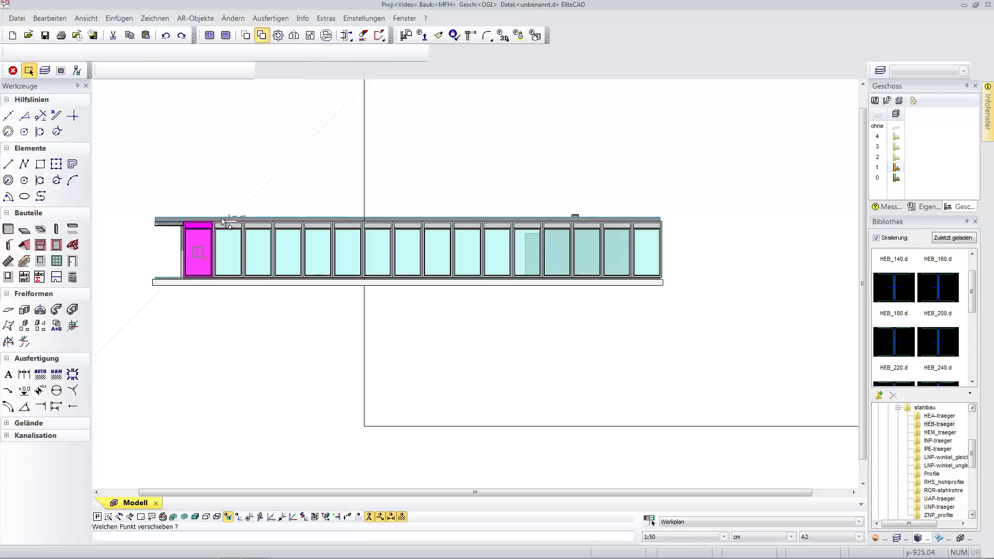
{"action": "scroll", "coordinate": [222, 221], "scroll_direction": "up", "scroll_amount": 3}
{"action": "left_click", "coordinate": [248, 266]}
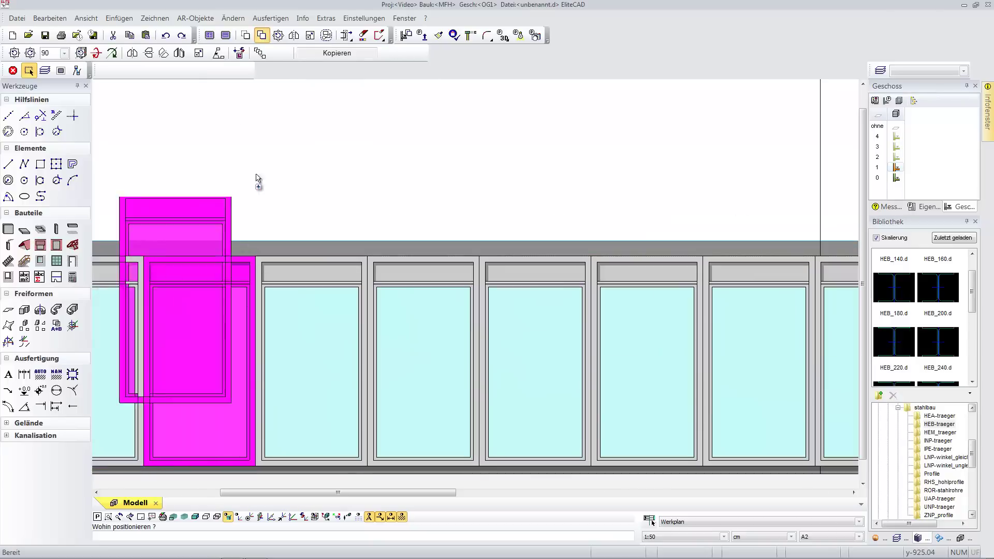
{"action": "key", "text": "Escape"}
{"action": "scroll", "coordinate": [257, 179], "scroll_direction": "down", "scroll_amount": 2}
{"action": "middle_click_drag", "start_coordinate": [340, 150], "coordinate": [412, 171]}
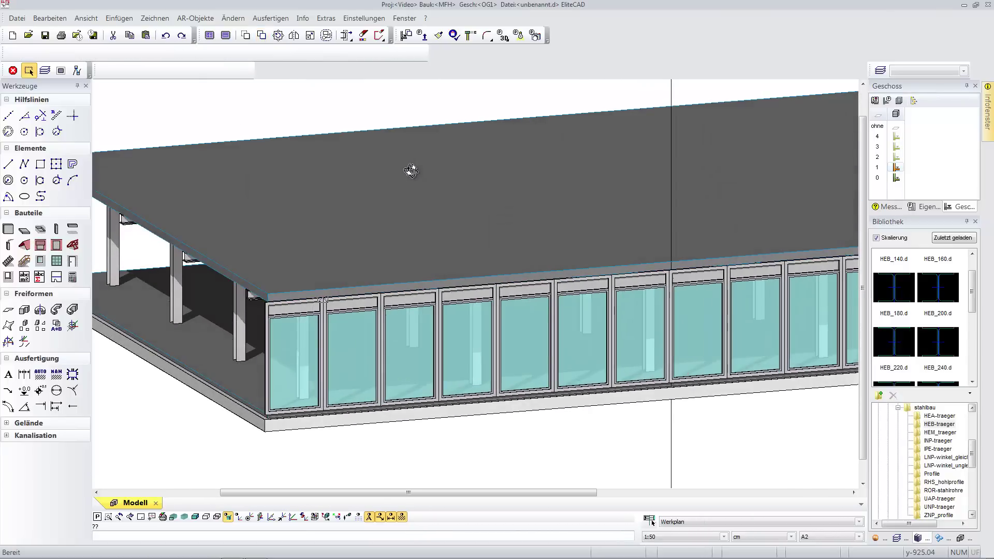
- On ground floor EG, place 90°-rotated copies of the glazed window row along the other building edges
{"action": "left_click", "coordinate": [897, 179]}
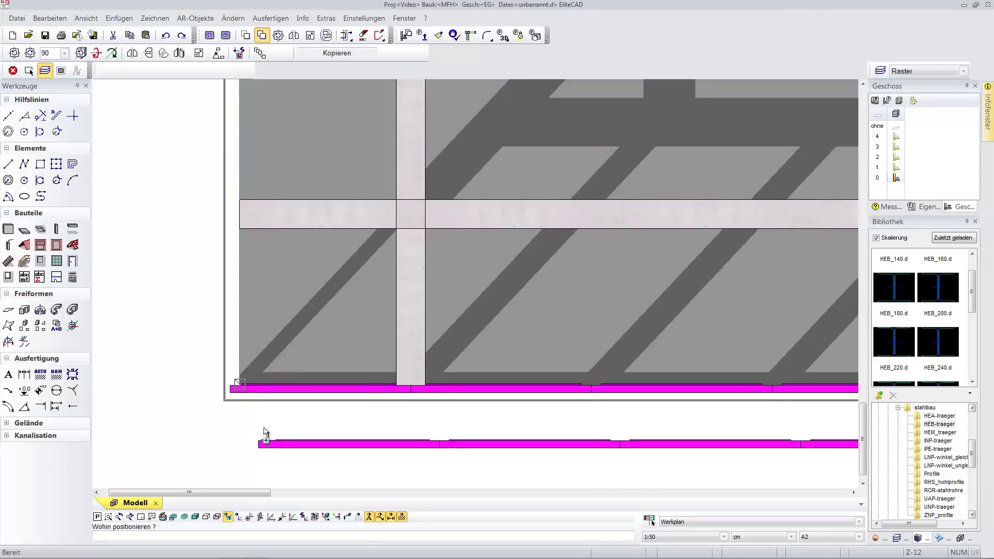
{"action": "scroll", "coordinate": [213, 284], "scroll_direction": "down", "scroll_amount": 1}
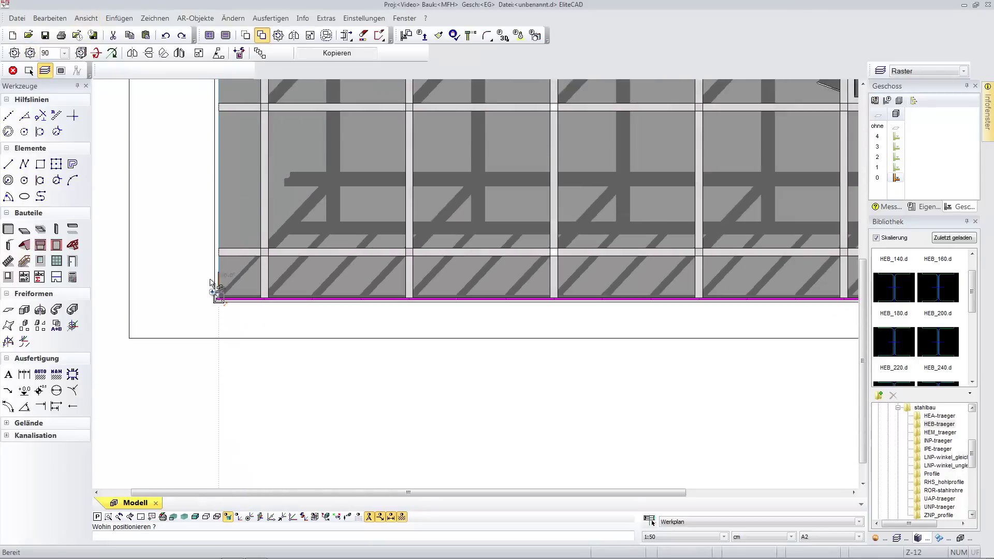
{"action": "scroll", "coordinate": [217, 233], "scroll_direction": "down", "scroll_amount": 1}
{"action": "scroll", "coordinate": [211, 157], "scroll_direction": "down", "scroll_amount": 1}
{"action": "scroll", "coordinate": [210, 154], "scroll_direction": "up", "scroll_amount": 2}
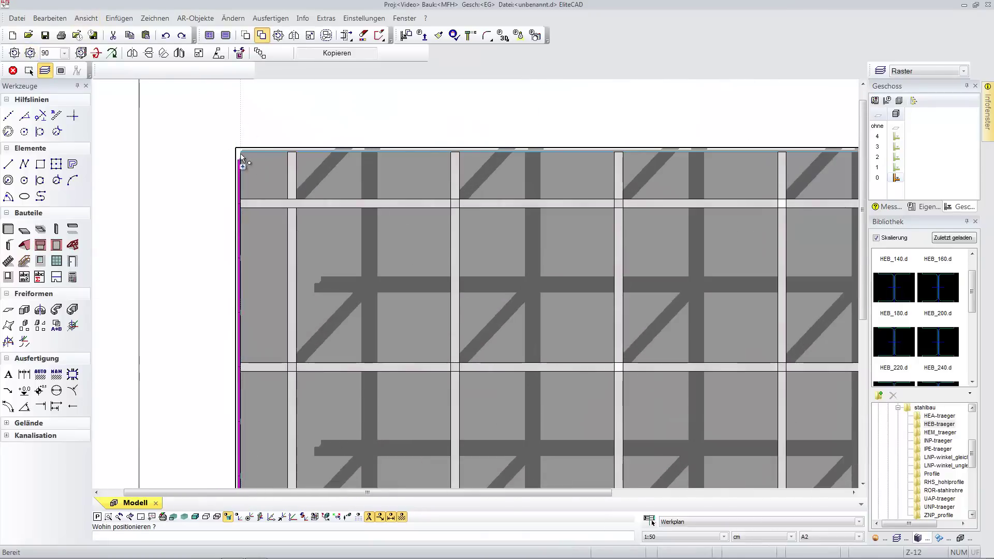
{"action": "scroll", "coordinate": [240, 153], "scroll_direction": "up", "scroll_amount": 1}
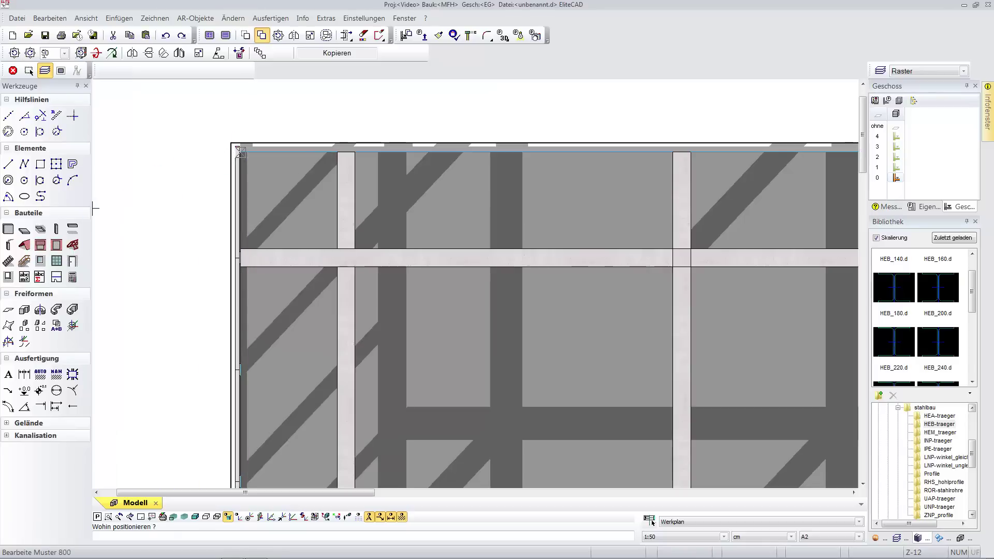
{"action": "scroll", "coordinate": [154, 217], "scroll_direction": "down", "scroll_amount": 3}
{"action": "scroll", "coordinate": [657, 202], "scroll_direction": "up", "scroll_amount": 2}
{"action": "scroll", "coordinate": [614, 206], "scroll_direction": "up", "scroll_amount": 1}
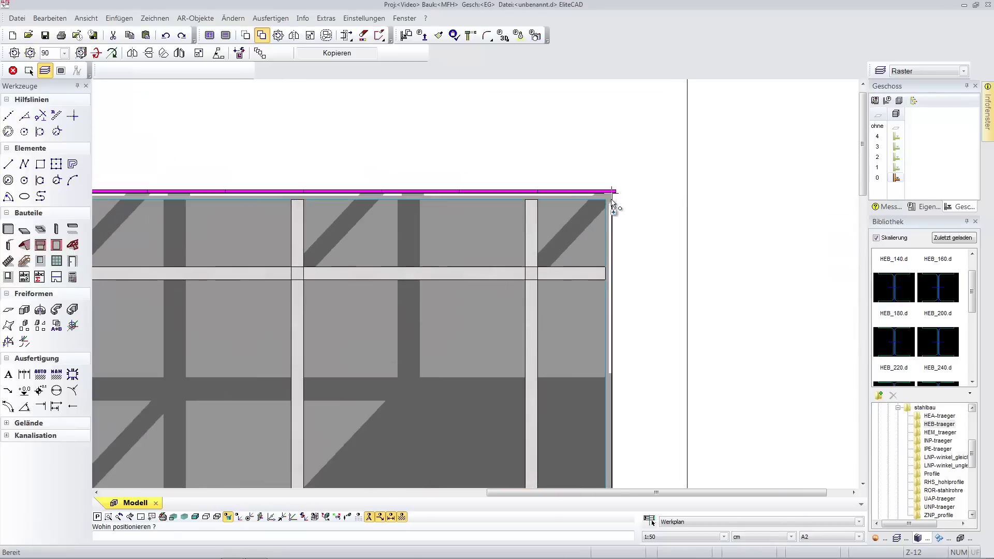
{"action": "scroll", "coordinate": [672, 238], "scroll_direction": "down", "scroll_amount": 3}
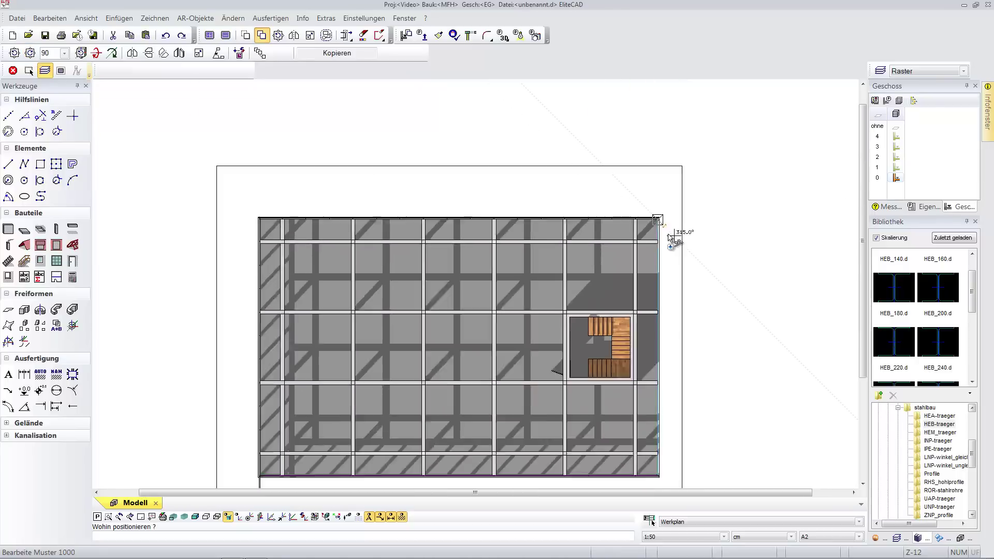
{"action": "scroll", "coordinate": [686, 456], "scroll_direction": "up", "scroll_amount": 2}
{"action": "scroll", "coordinate": [624, 397], "scroll_direction": "up", "scroll_amount": 2}
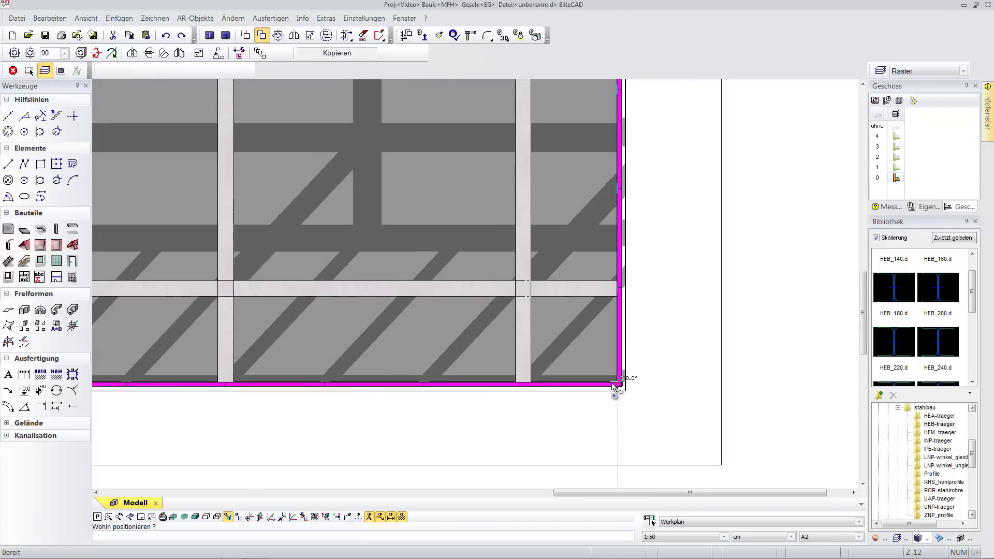
{"action": "scroll", "coordinate": [384, 382], "scroll_direction": "down", "scroll_amount": 1}
{"action": "scroll", "coordinate": [414, 373], "scroll_direction": "down", "scroll_amount": 2}
{"action": "key", "text": "Escape"}
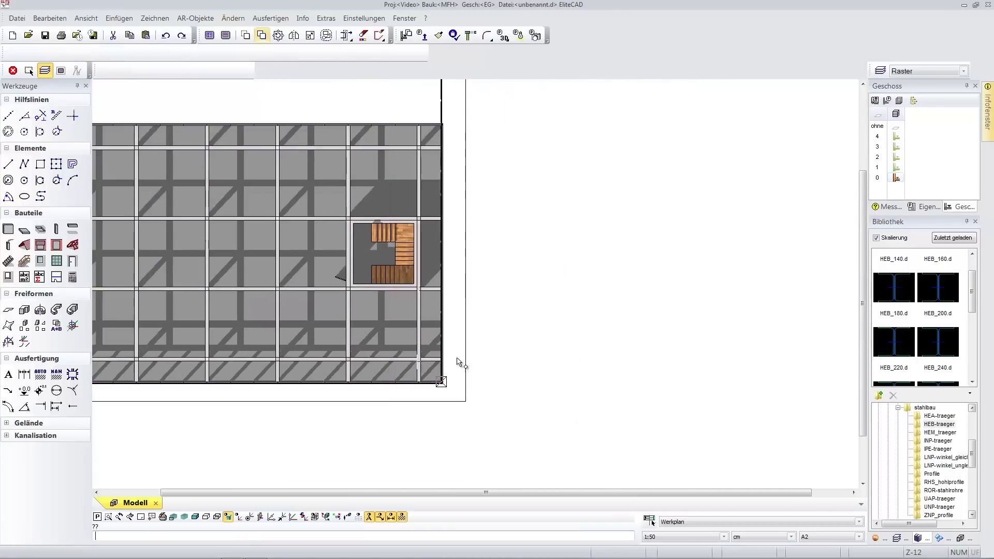
{"action": "scroll", "coordinate": [619, 329], "scroll_direction": "up", "scroll_amount": 1}
{"action": "scroll", "coordinate": [528, 381], "scroll_direction": "down", "scroll_amount": 1}
- Delete the stray vertical wall below the floor plan
{"action": "left_click_drag", "start_coordinate": [403, 449], "coordinate": [316, 315]}
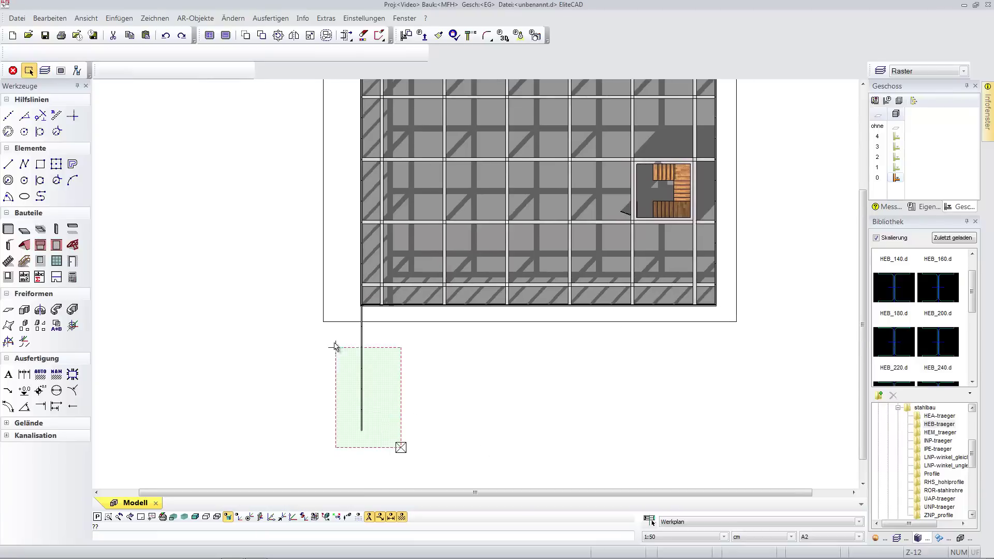
{"action": "key", "text": "Delete"}
{"action": "key", "text": "Return"}
{"action": "scroll", "coordinate": [599, 417], "scroll_direction": "down", "scroll_amount": 2}
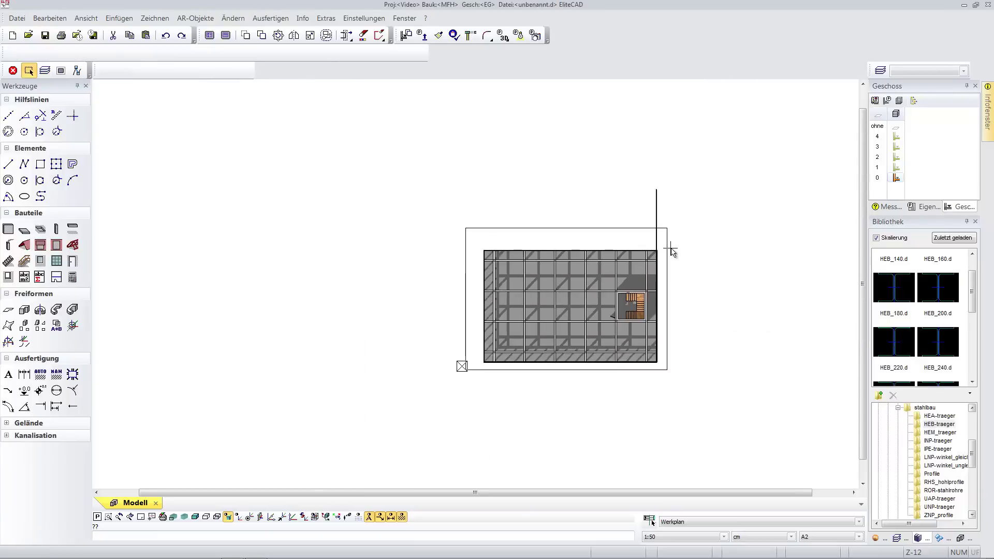
- Redraw the ground-floor slab corner to corner over the full footprint, then select the column and switch to OG1
{"action": "middle_click_drag", "start_coordinate": [624, 181], "coordinate": [631, 300]}
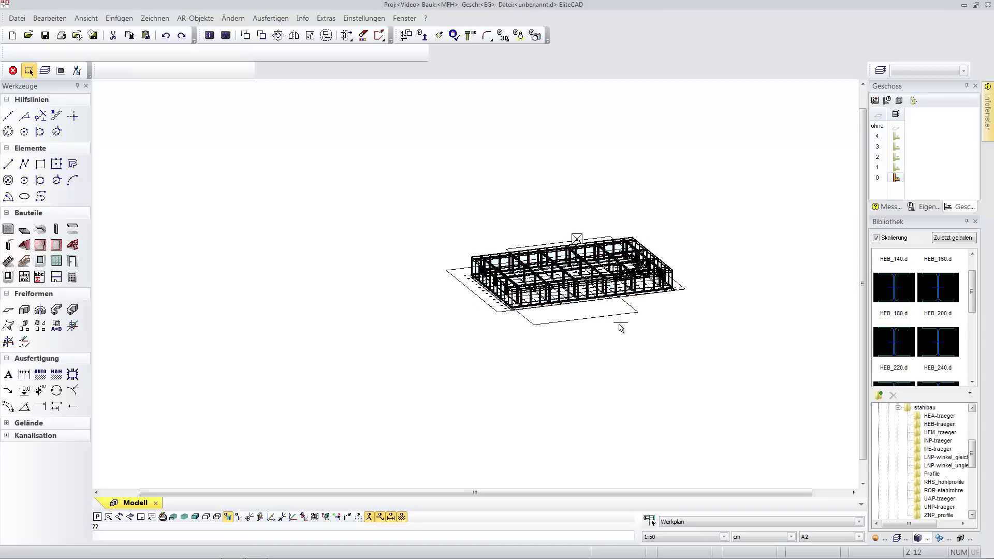
{"action": "scroll", "coordinate": [567, 310], "scroll_direction": "up", "scroll_amount": 3}
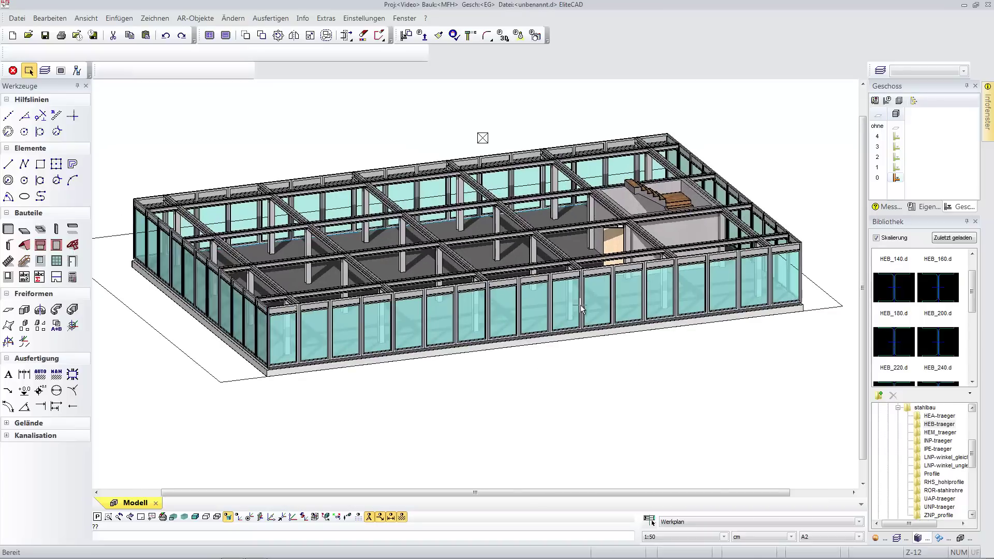
{"action": "left_click", "coordinate": [478, 261]}
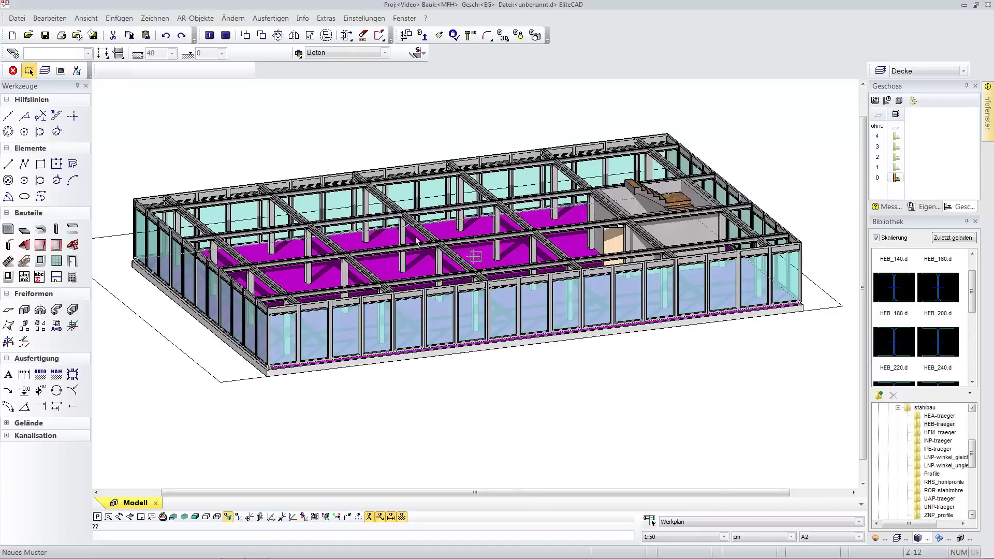
{"action": "left_click", "coordinate": [226, 37]}
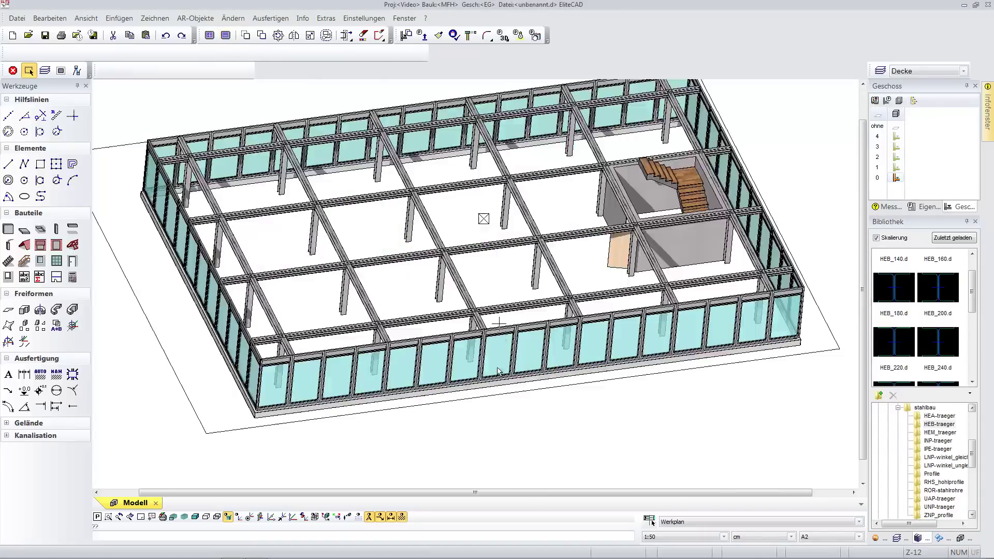
{"action": "left_click", "coordinate": [173, 449]}
{"action": "left_click", "coordinate": [791, 152]}
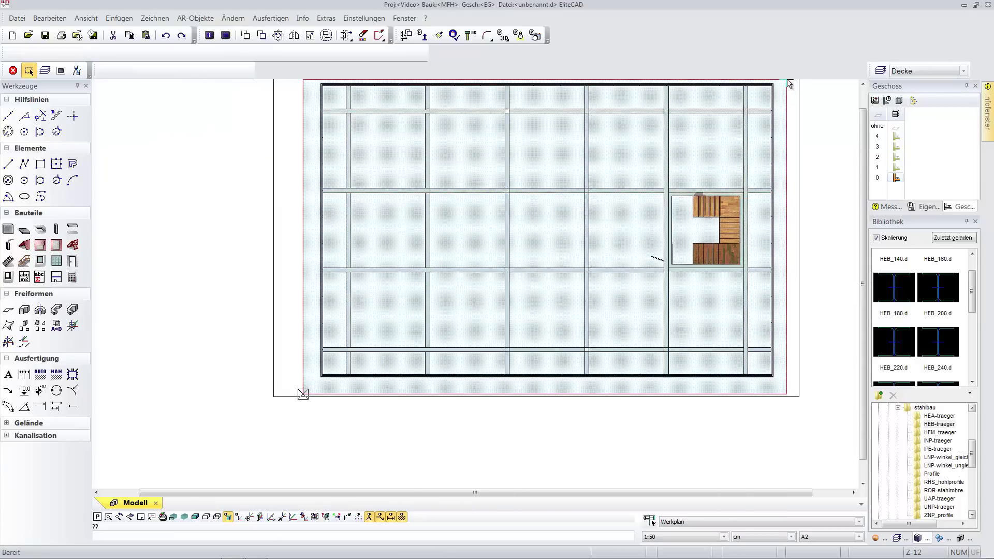
{"action": "left_click", "coordinate": [754, 92]}
{"action": "left_click", "coordinate": [894, 168]}
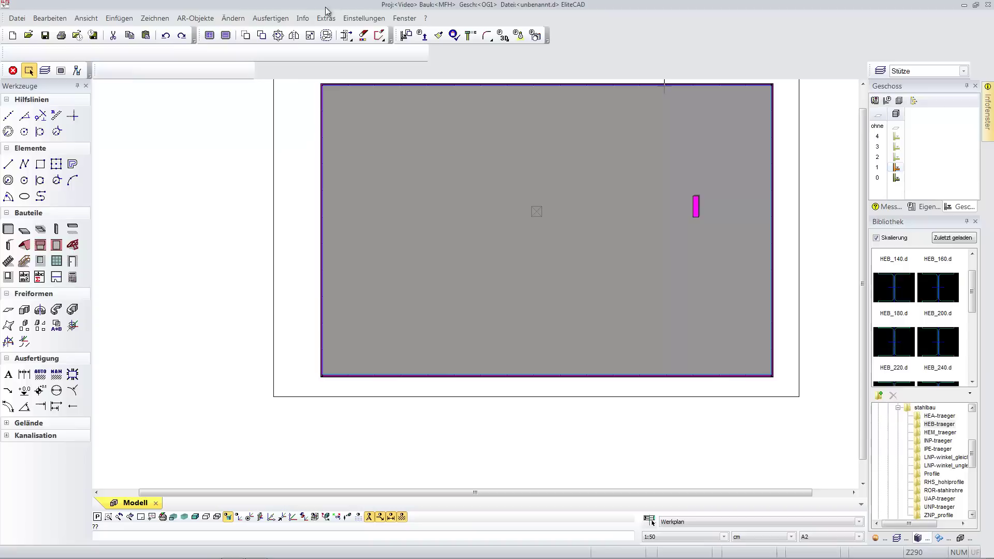
- Copy the selected column into storeys OG2 and OG3, then show only the current storey
{"action": "left_click", "coordinate": [409, 39]}
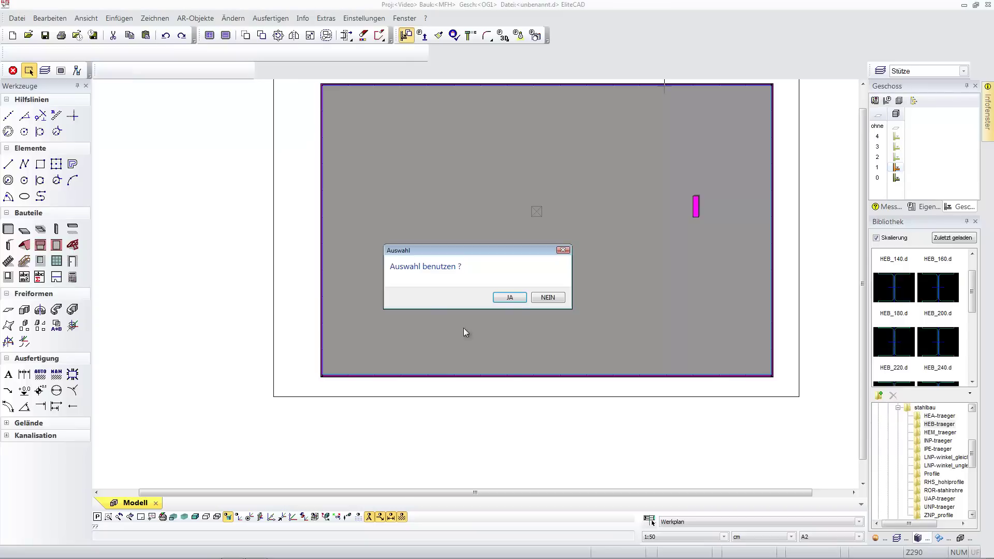
{"action": "left_click", "coordinate": [512, 301]}
{"action": "left_click", "coordinate": [460, 300]}
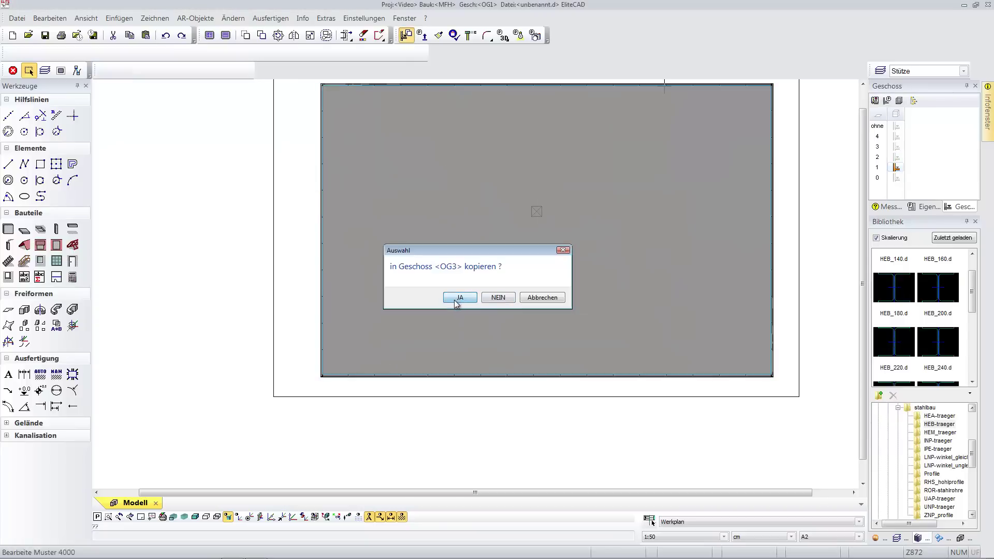
{"action": "left_click", "coordinate": [456, 303]}
{"action": "left_click", "coordinate": [898, 115]}
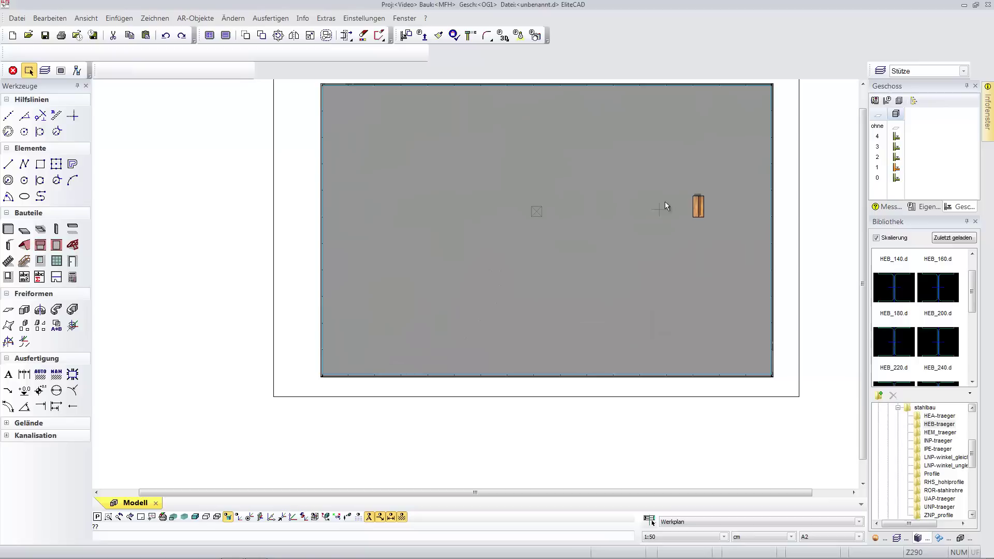
- Copy objects into the current storey and orbit the model to a new isometric angle
{"action": "scroll", "coordinate": [666, 259], "scroll_direction": "up", "scroll_amount": 3}
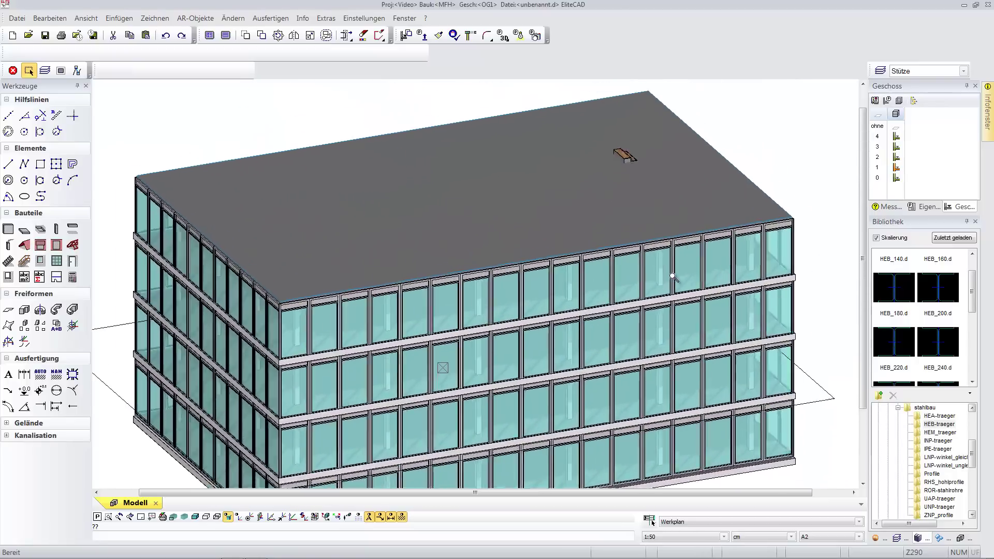
{"action": "scroll", "coordinate": [663, 222], "scroll_direction": "up", "scroll_amount": 3}
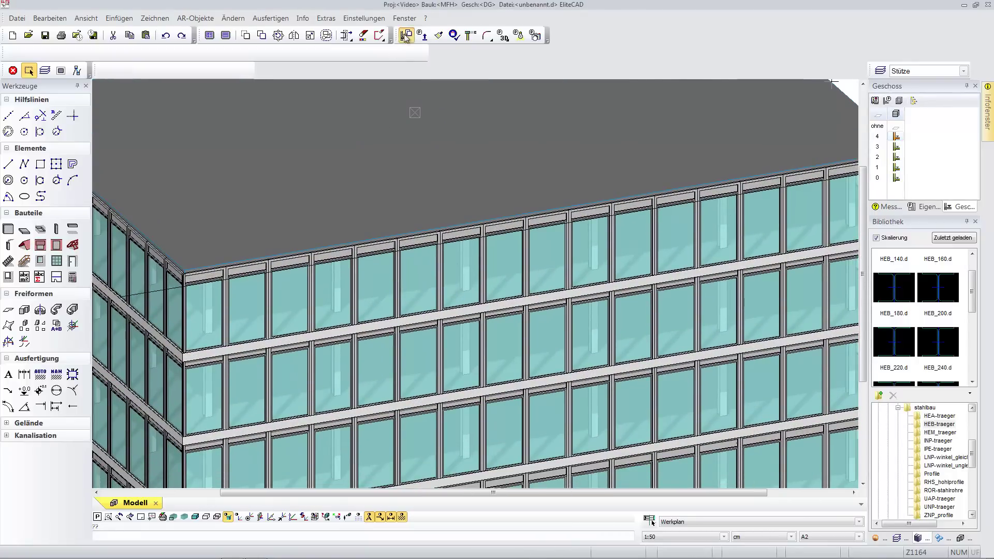
{"action": "left_click", "coordinate": [406, 36]}
{"action": "scroll", "coordinate": [708, 288], "scroll_direction": "down", "scroll_amount": 5}
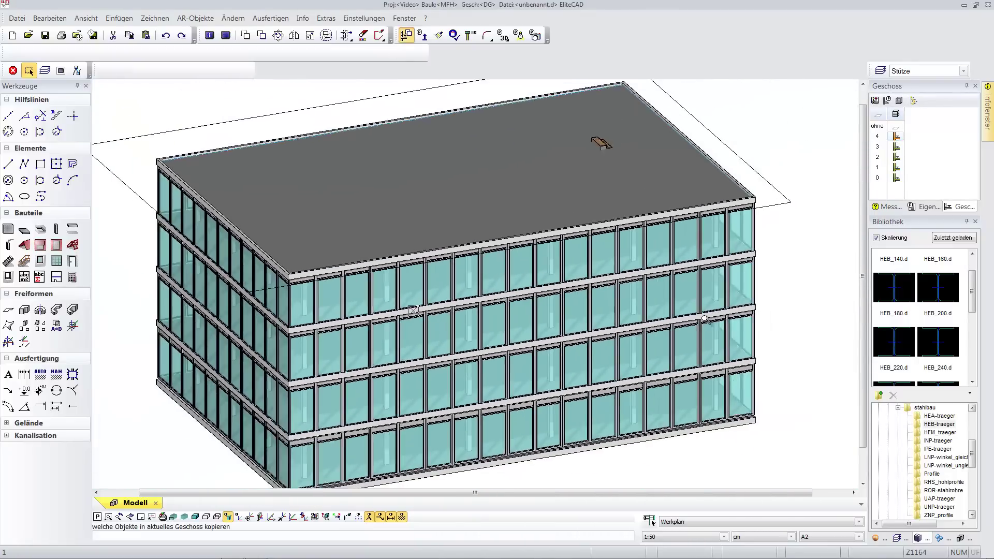
{"action": "middle_click_drag", "start_coordinate": [707, 287], "coordinate": [677, 287]}
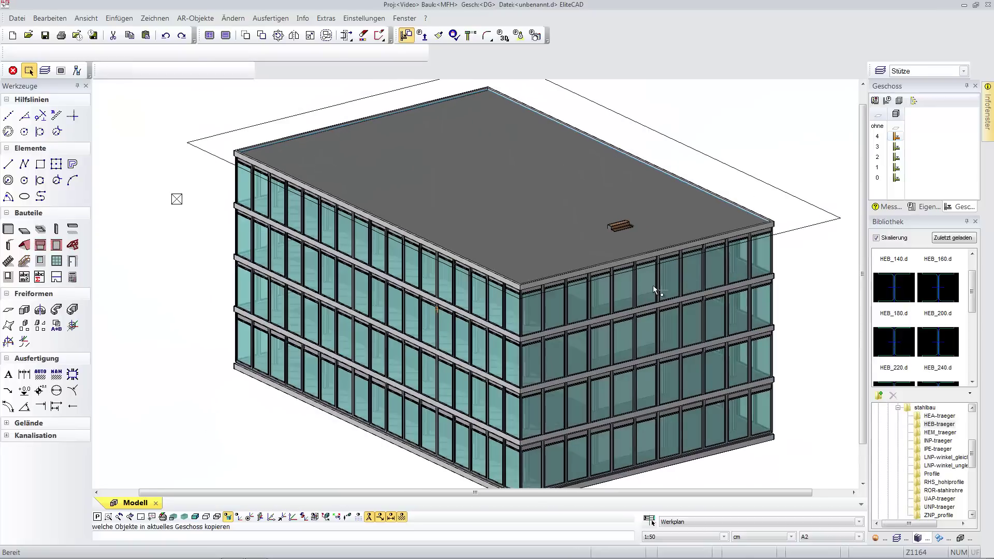
{"action": "key", "text": "Escape"}
- Hide the roof slab, add a walled enclosure around the stair opening, and show the slab again
{"action": "left_click", "coordinate": [580, 253]}
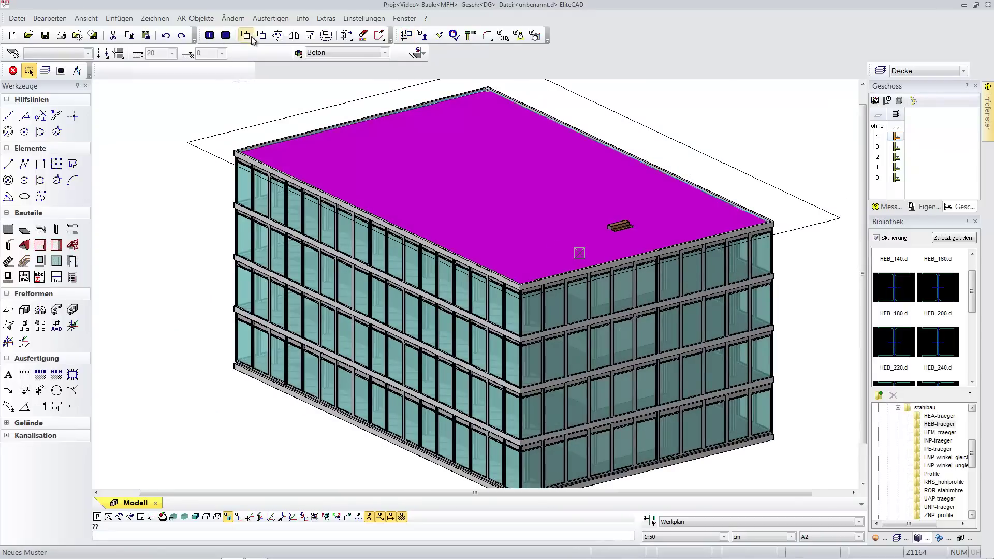
{"action": "left_click", "coordinate": [228, 37]}
{"action": "middle_click_drag", "start_coordinate": [563, 206], "coordinate": [588, 222]}
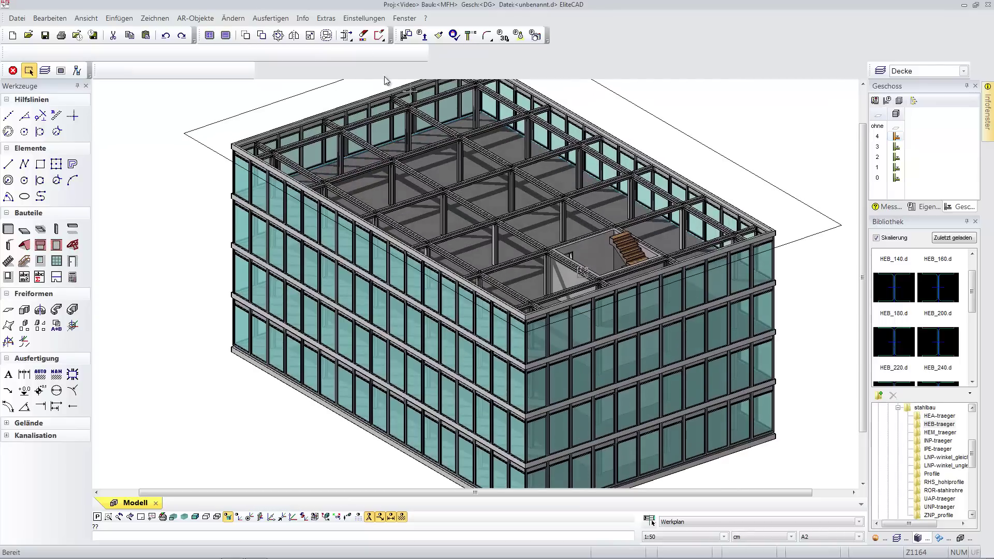
{"action": "left_click", "coordinate": [555, 216]}
{"action": "left_click", "coordinate": [209, 37]}
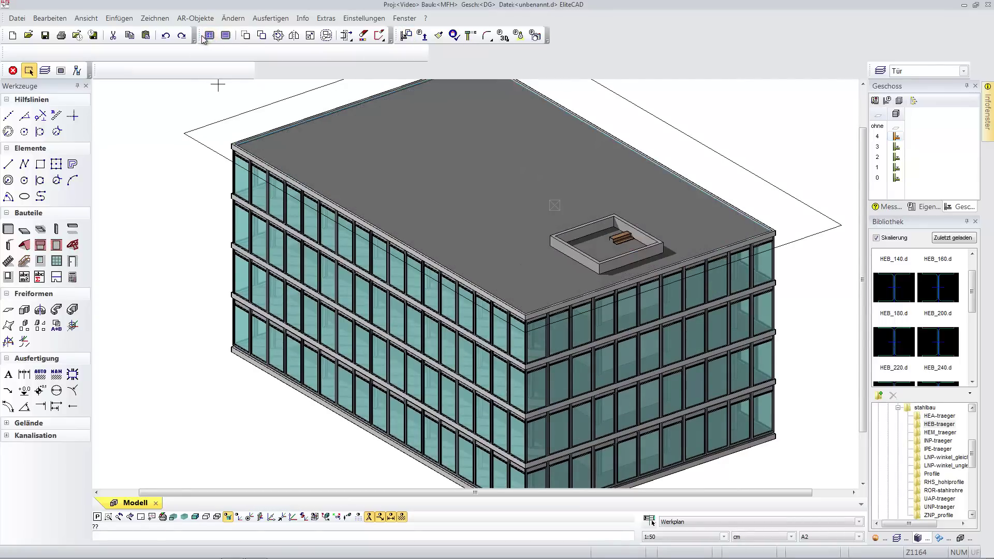
- Cut a rectangular opening in the roof slab above the stair enclosure
{"action": "left_click", "coordinate": [526, 282]}
{"action": "left_click", "coordinate": [674, 266]}
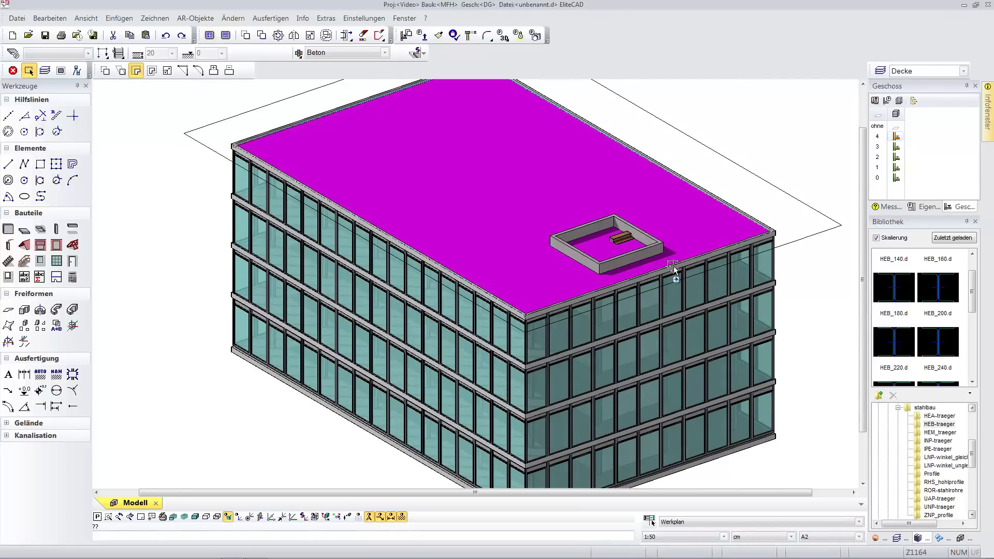
{"action": "left_click", "coordinate": [136, 72]}
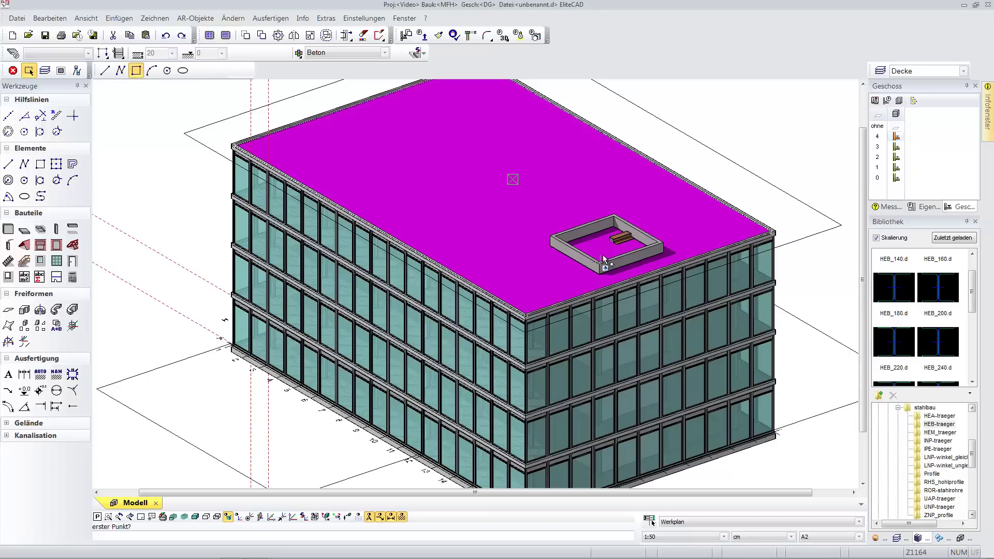
{"action": "left_click", "coordinate": [600, 263]}
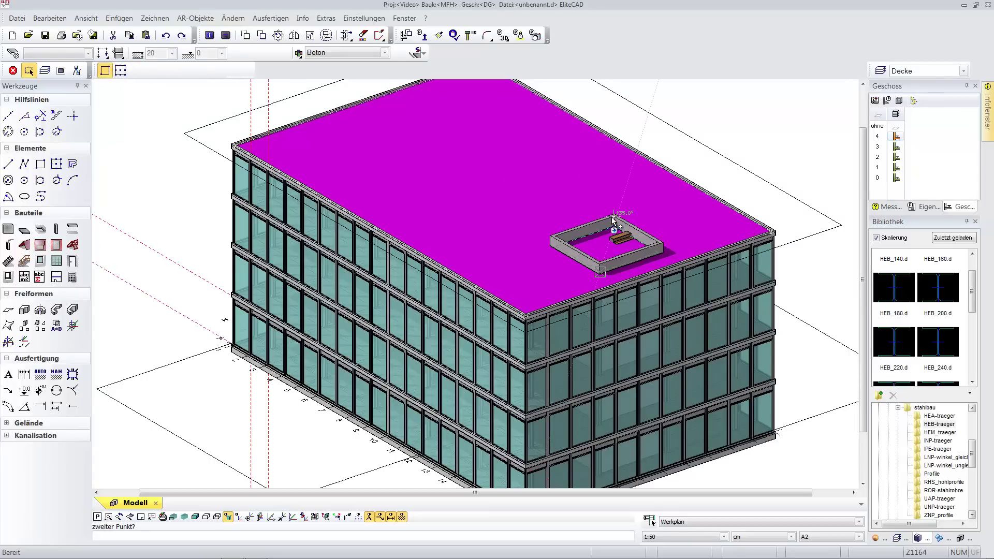
{"action": "left_click", "coordinate": [613, 220]}
{"action": "scroll", "coordinate": [688, 214], "scroll_direction": "up", "scroll_amount": 3}
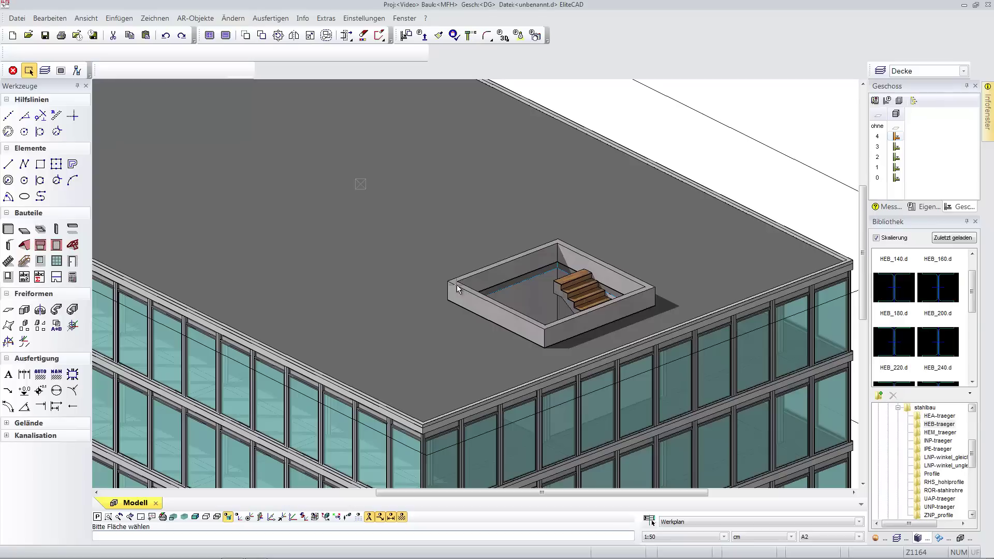
- Place a solid box volume on the roof surface covering the opening
{"action": "left_click", "coordinate": [458, 289]}
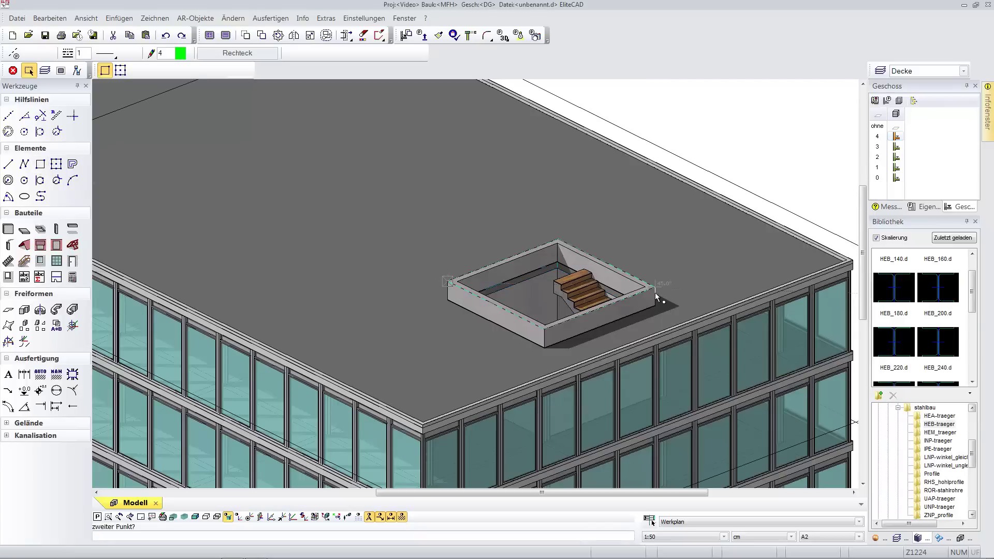
{"action": "left_click", "coordinate": [24, 311]}
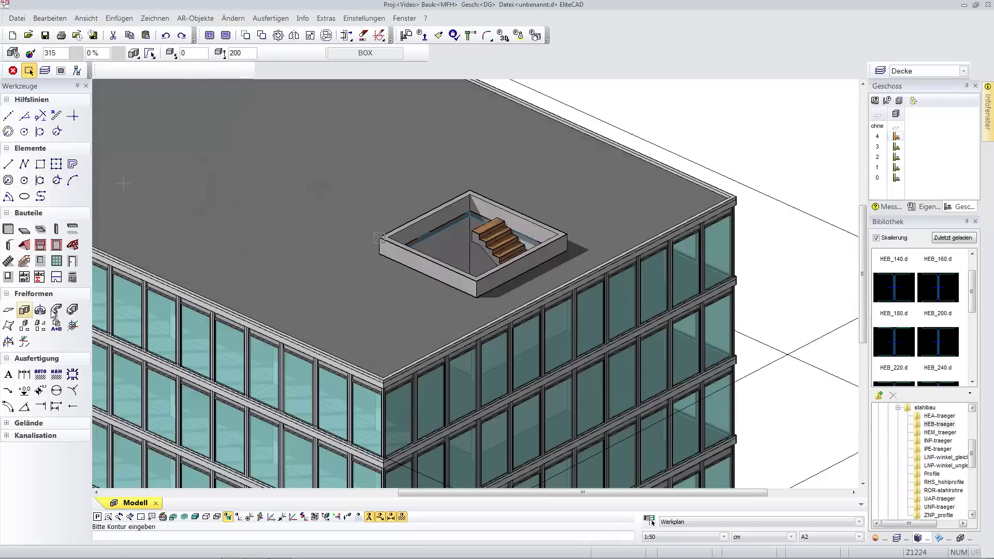
{"action": "left_click", "coordinate": [422, 215]}
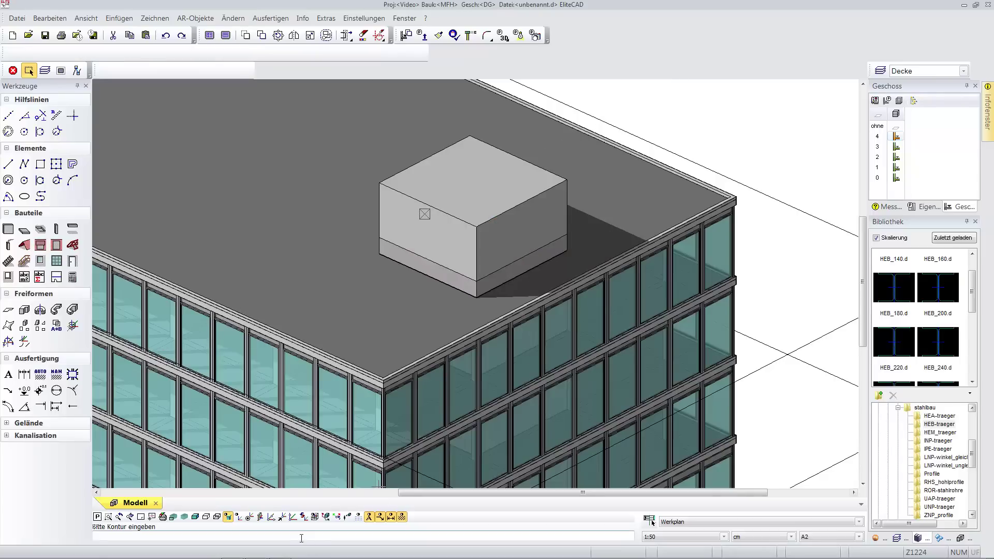
- Begin a new work plane with its origin and second point on the box corner
{"action": "key", "text": "Escape"}
{"action": "left_click", "coordinate": [271, 517]}
{"action": "left_click", "coordinate": [379, 238]}
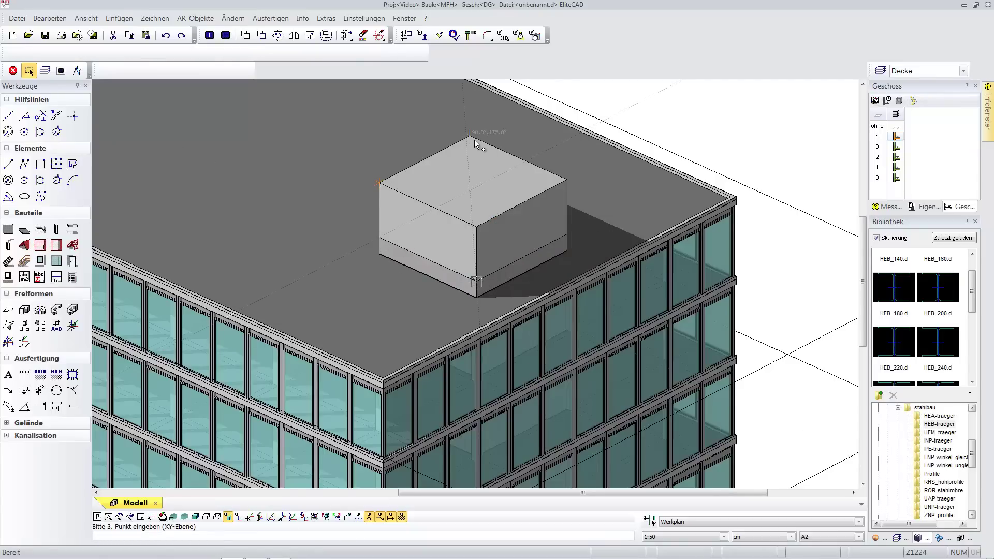
- Finish the work plane with a third point and draw two perpendicular construction lines across the box top
{"action": "left_click", "coordinate": [434, 162]}
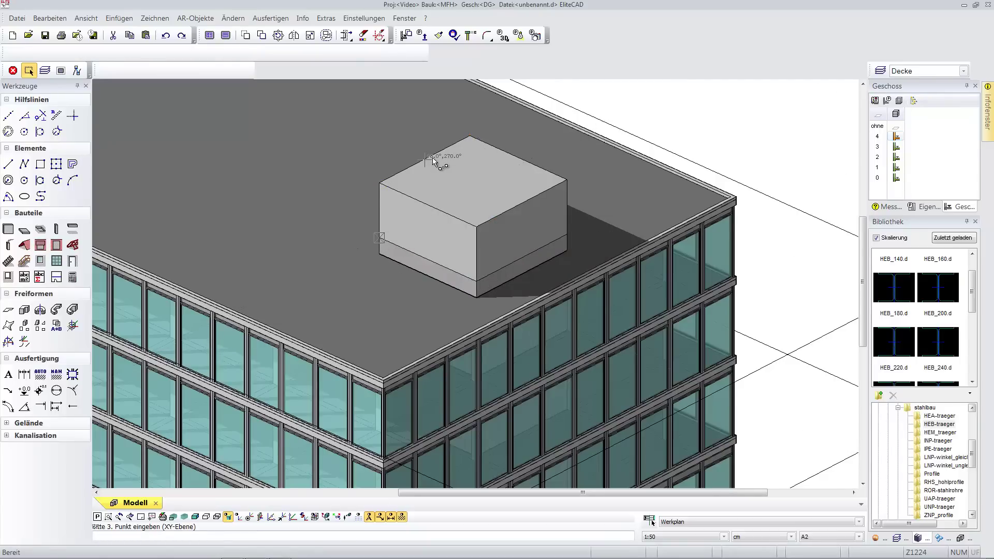
{"action": "left_click", "coordinate": [9, 116]}
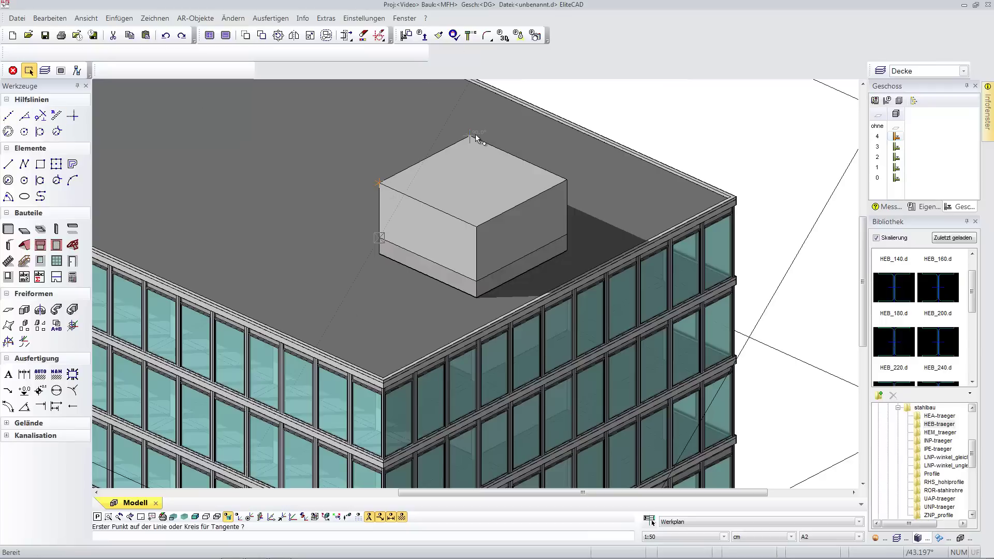
{"action": "left_click", "coordinate": [430, 161]}
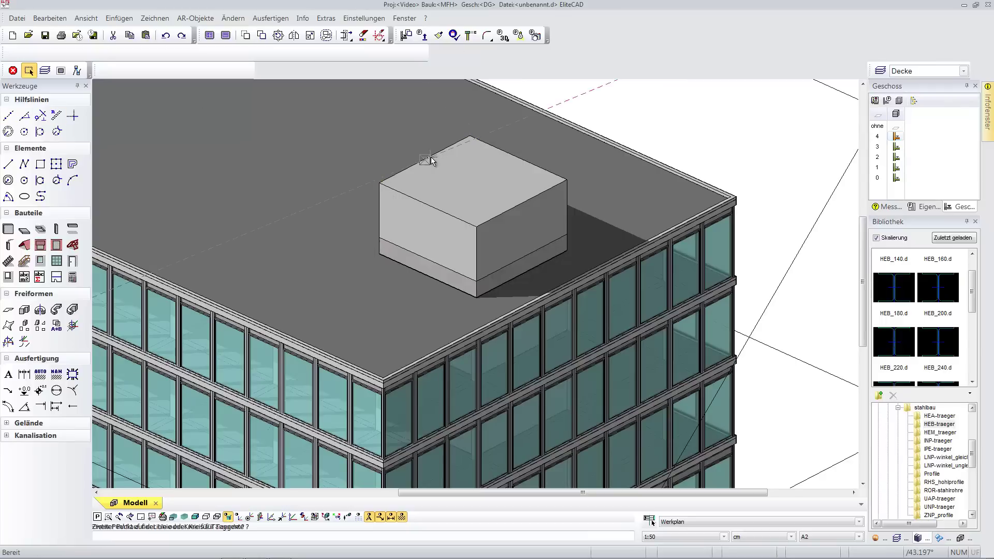
{"action": "left_click", "coordinate": [522, 213]}
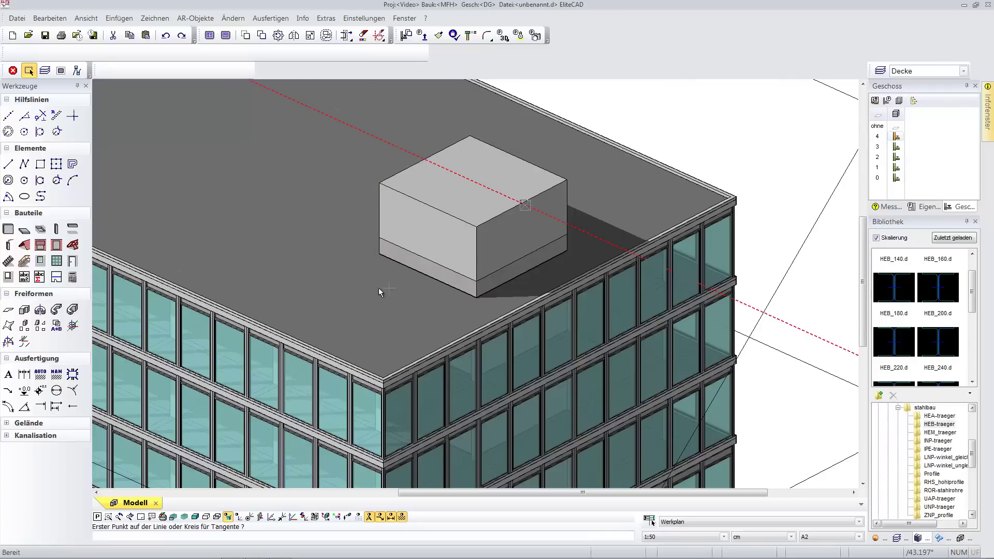
{"action": "left_click", "coordinate": [384, 186]}
{"action": "left_click", "coordinate": [449, 222]}
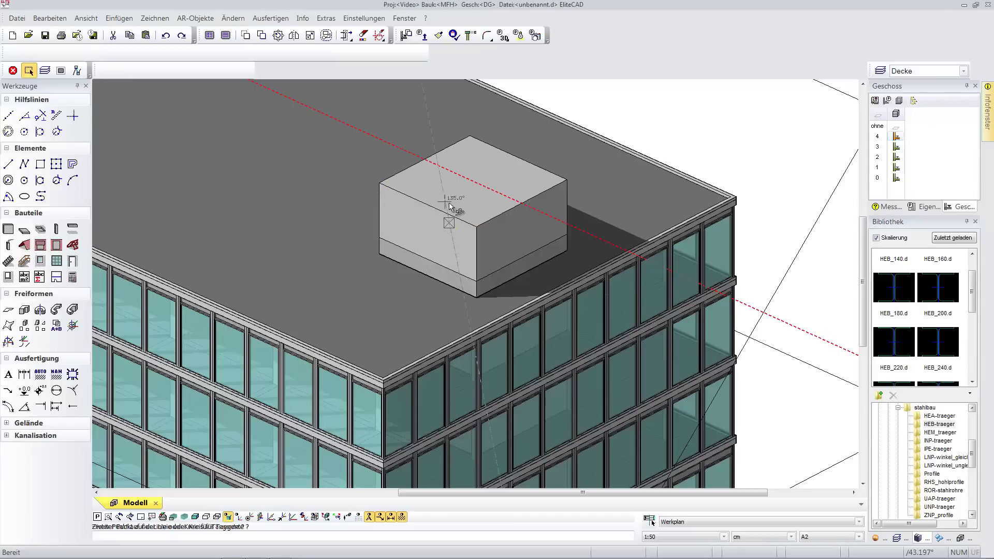
{"action": "left_click", "coordinate": [473, 184]}
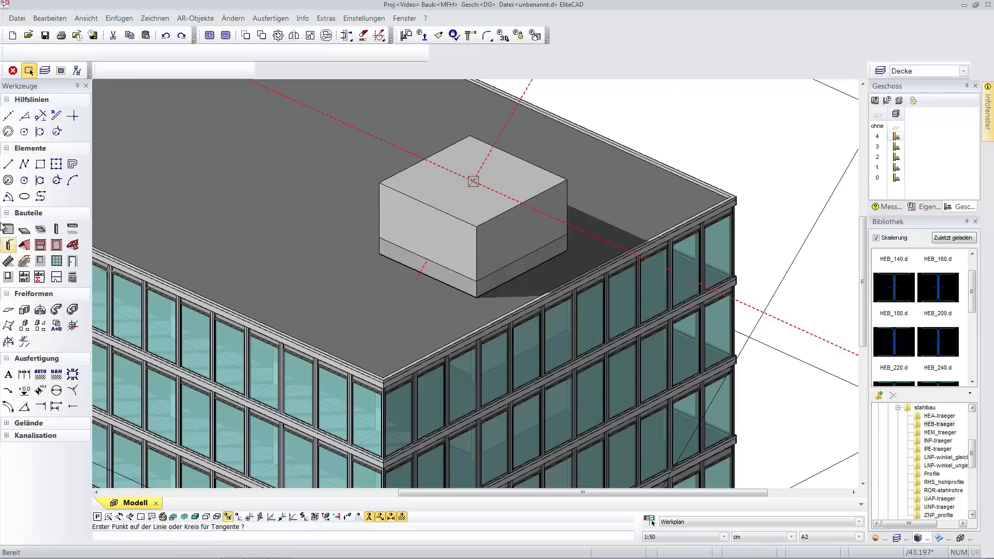
- Start a polygon at the box corner, cancel it, and select the roof box
{"action": "left_click", "coordinate": [23, 164]}
{"action": "left_click", "coordinate": [377, 240]}
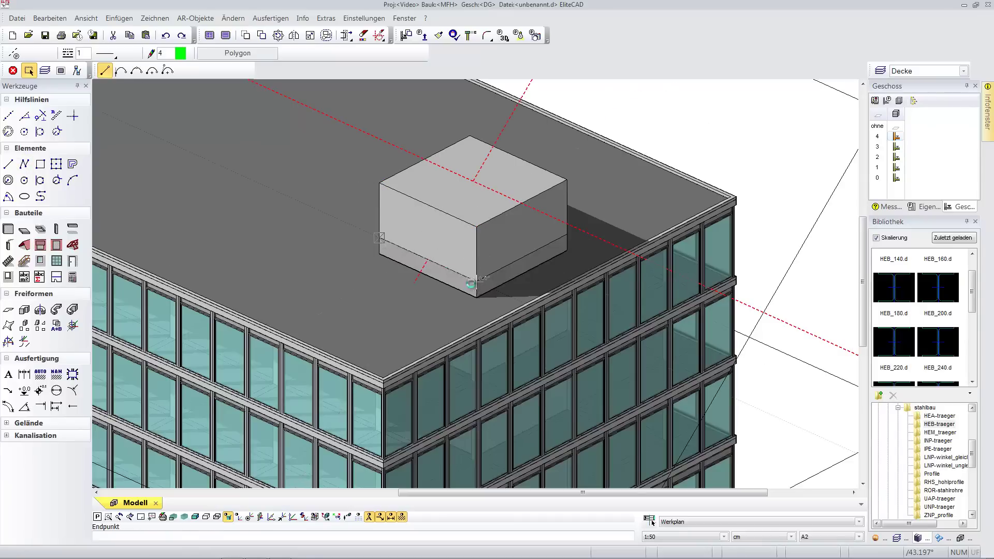
{"action": "key", "text": "Escape"}
{"action": "left_click", "coordinate": [473, 244]}
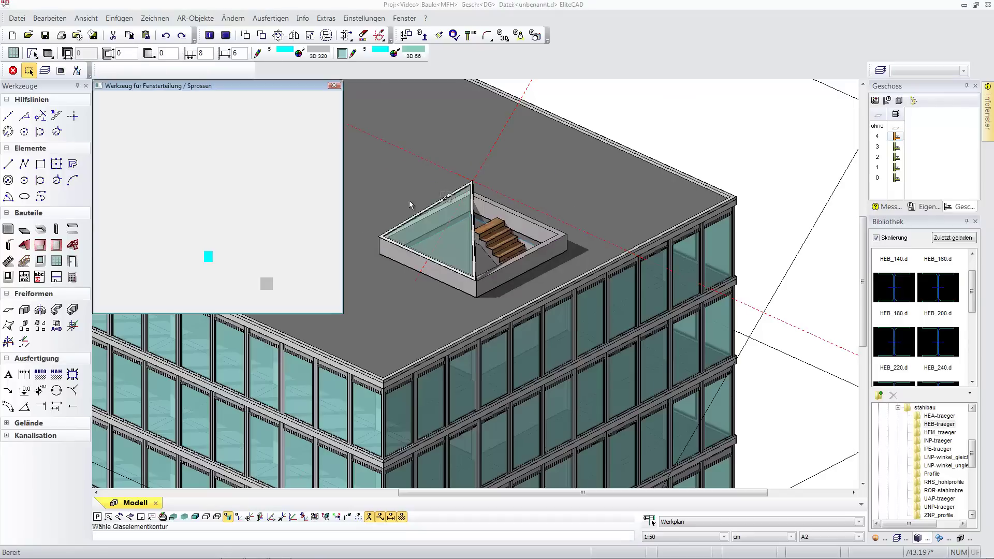
- Add a vertical mullion from the apex down one triangular glass face of the pyramid skylight
{"action": "left_click", "coordinate": [409, 204]}
{"action": "left_click", "coordinate": [291, 102]}
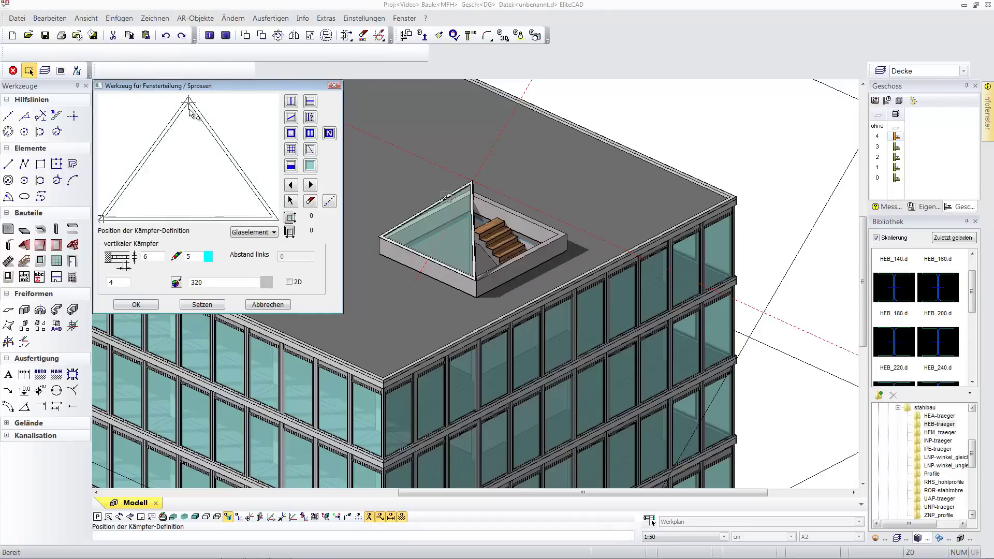
{"action": "left_click", "coordinate": [190, 108]}
{"action": "left_click", "coordinate": [202, 306]}
{"action": "type", "text": "5"}
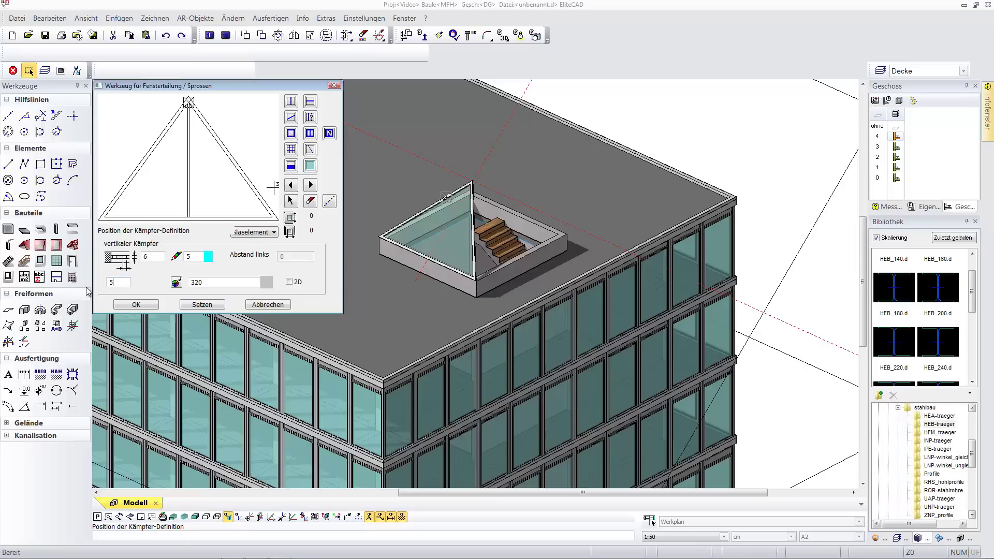
{"action": "left_click", "coordinate": [217, 306]}
{"action": "left_click", "coordinate": [291, 133]}
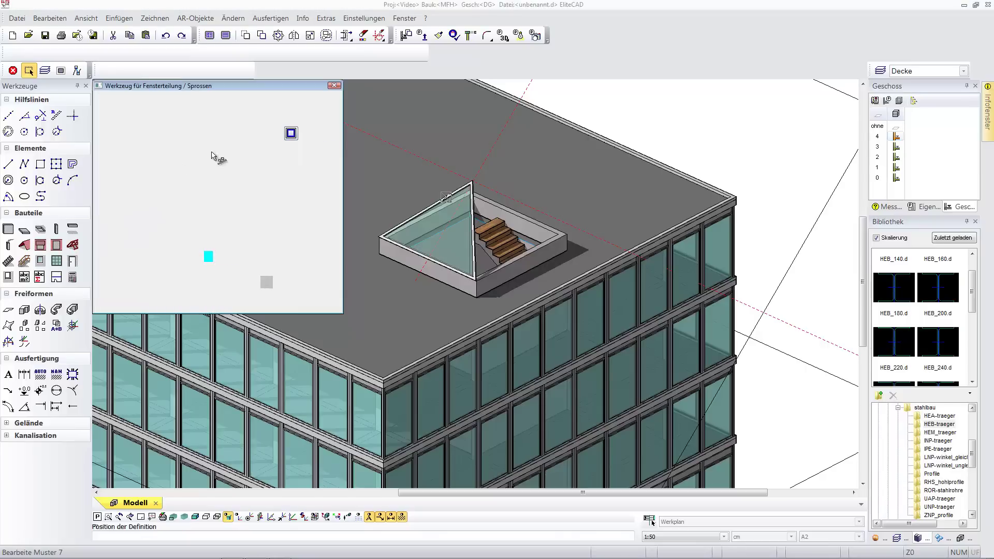
{"action": "left_click", "coordinate": [128, 307]}
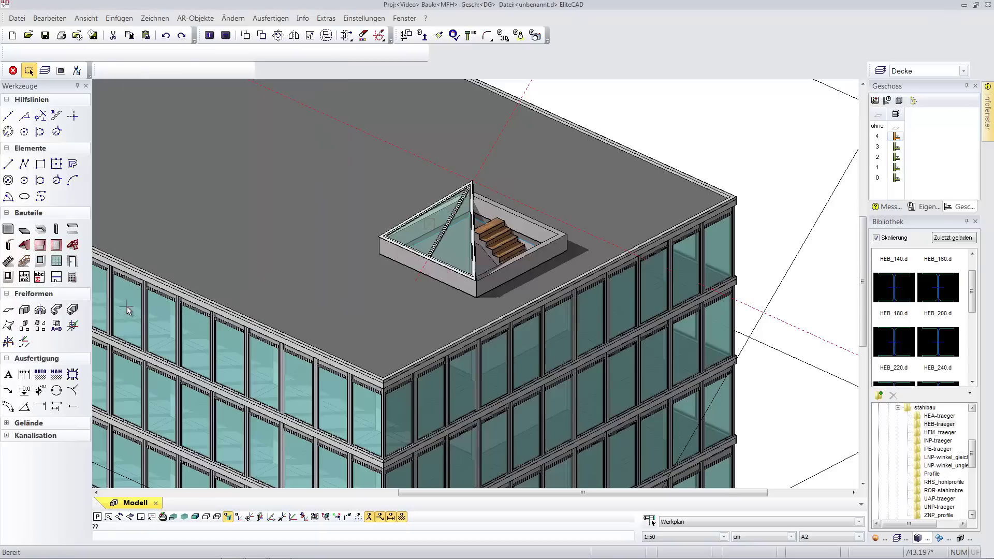
- Rotate the mullioned glass face 90° about the pyramid apex with 3 copies
{"action": "left_click", "coordinate": [452, 220]}
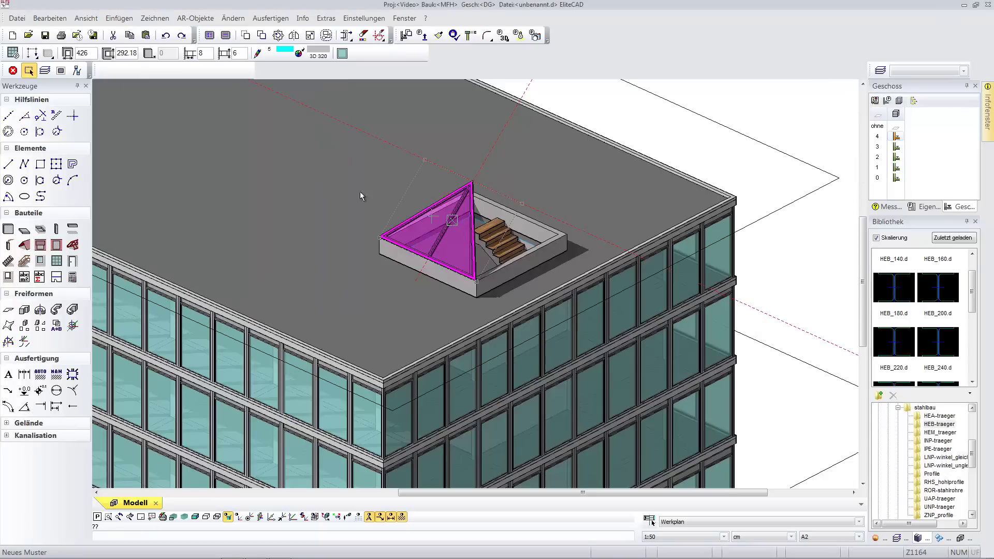
{"action": "left_click", "coordinate": [278, 35]}
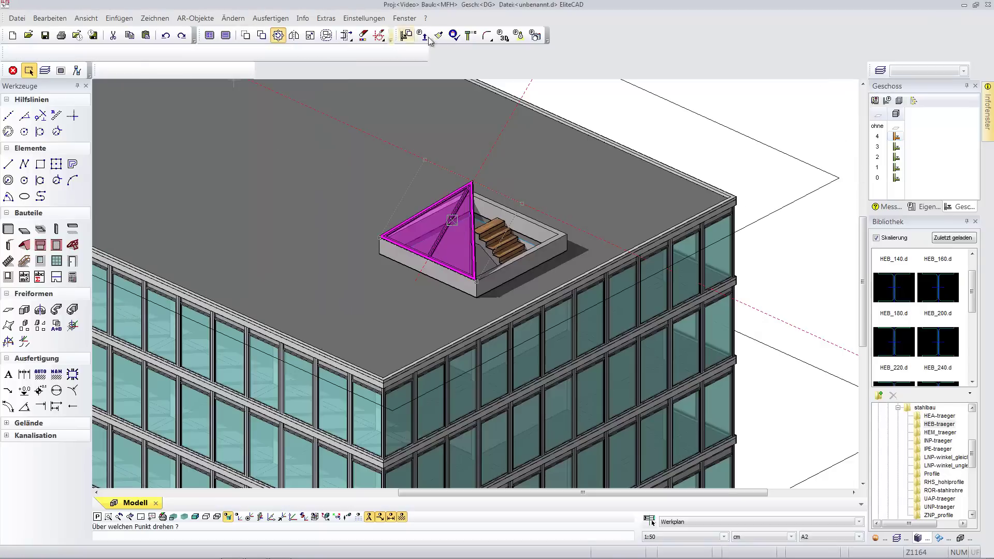
{"action": "left_click", "coordinate": [472, 181]}
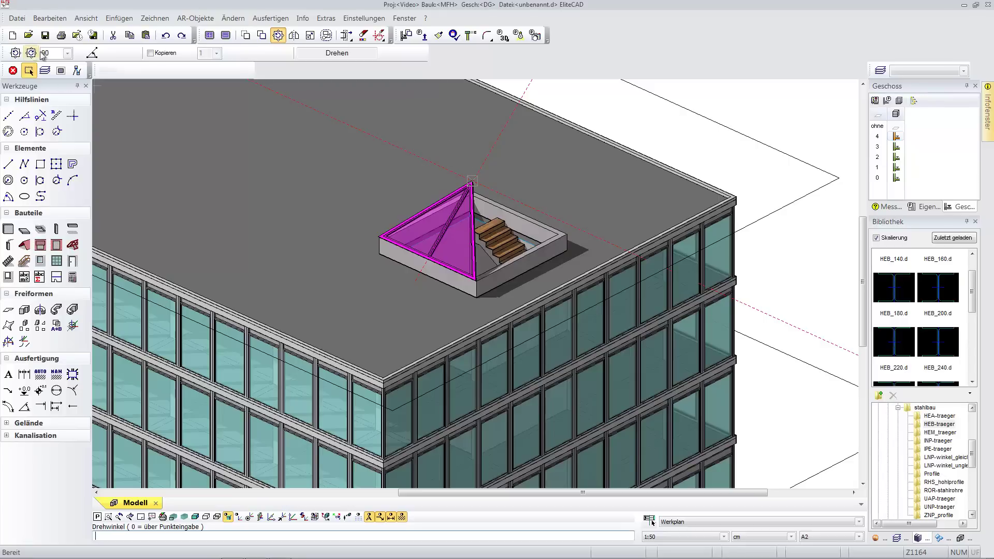
{"action": "left_click", "coordinate": [151, 53]}
{"action": "left_click", "coordinate": [217, 53]}
{"action": "left_click", "coordinate": [207, 78]}
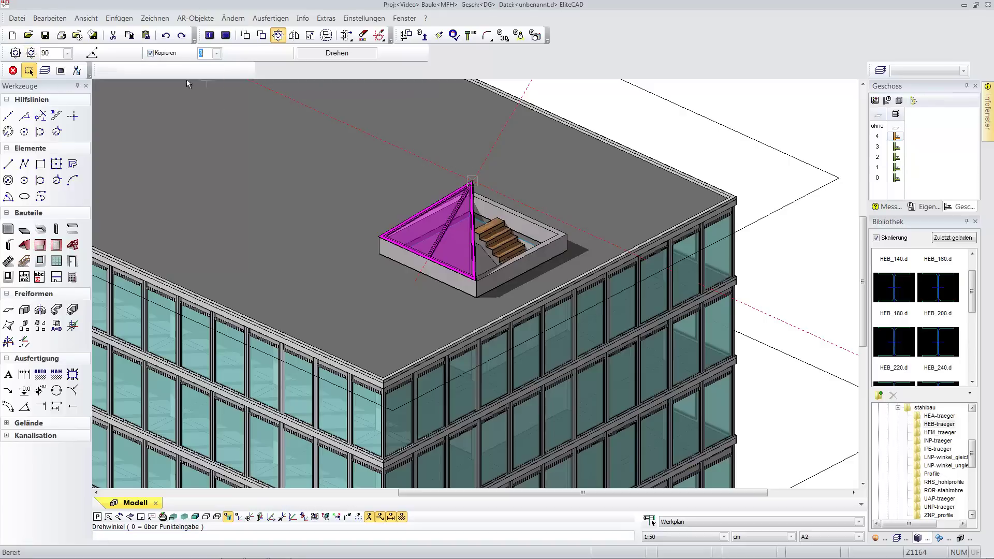
{"action": "left_click", "coordinate": [30, 54]}
{"action": "scroll", "coordinate": [469, 181], "scroll_direction": "up", "scroll_amount": 2}
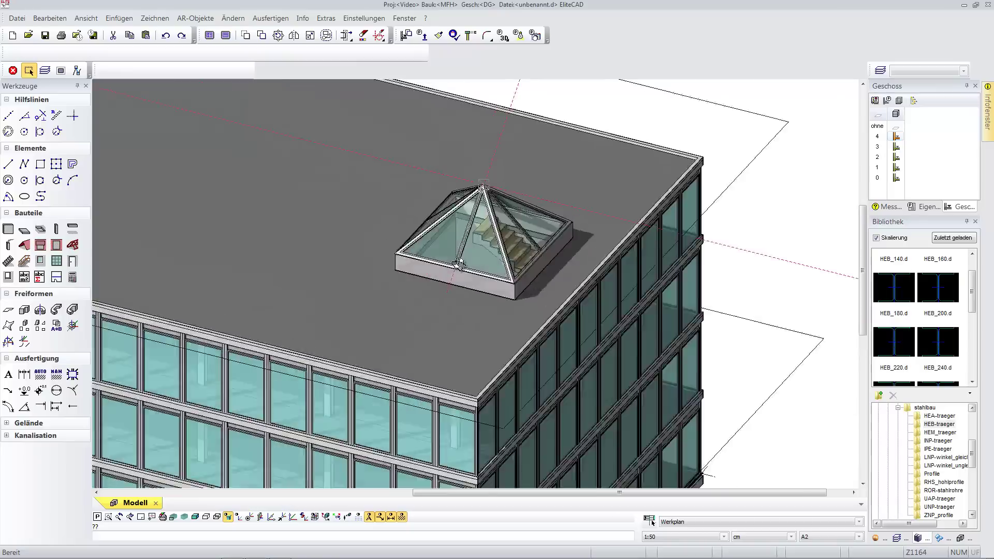
{"action": "scroll", "coordinate": [497, 179], "scroll_direction": "up", "scroll_amount": 2}
{"action": "scroll", "coordinate": [517, 180], "scroll_direction": "up", "scroll_amount": 2}
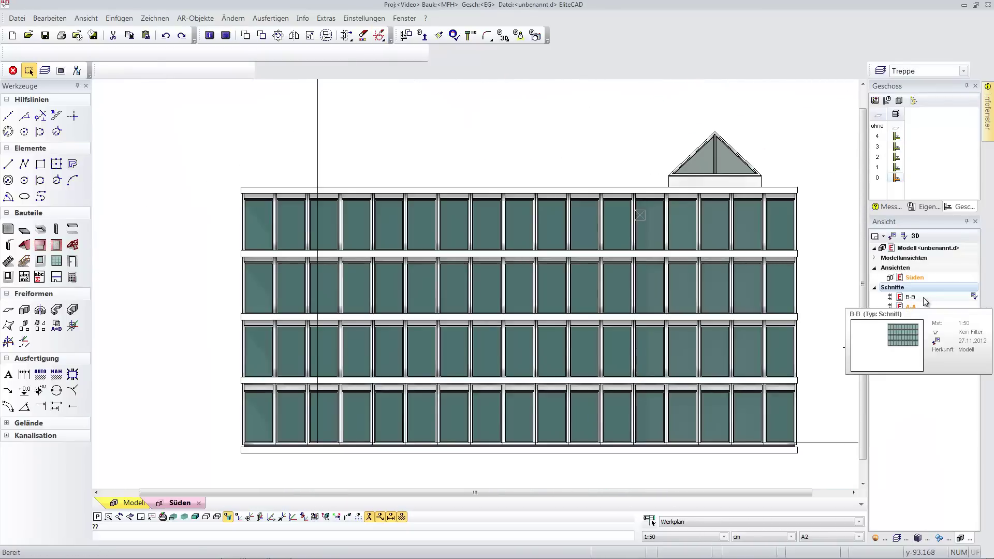
- Open sections B-B and A-A and floor plans DG, OG3, OG1 and EG, then return to the 3D model
{"action": "double_click", "coordinate": [923, 297]}
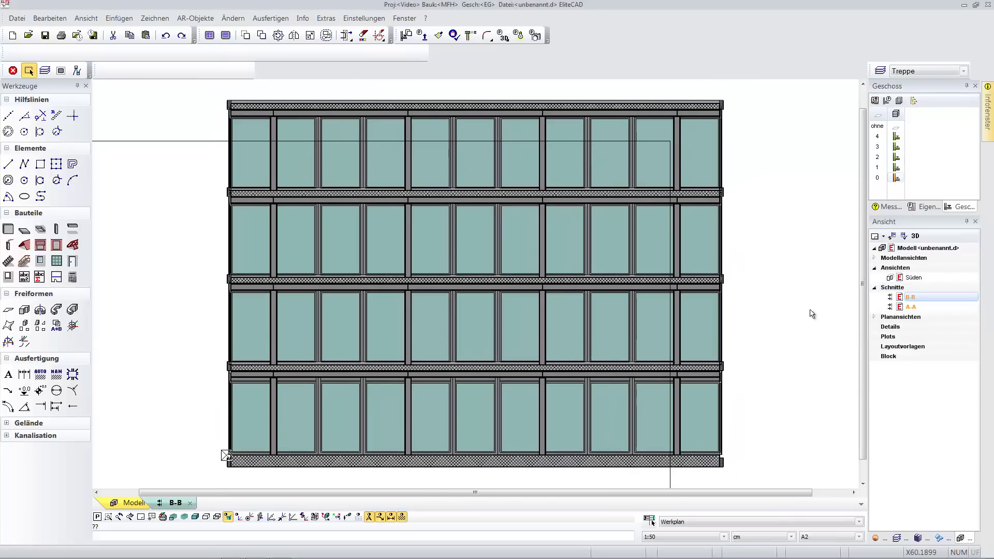
{"action": "double_click", "coordinate": [910, 307]}
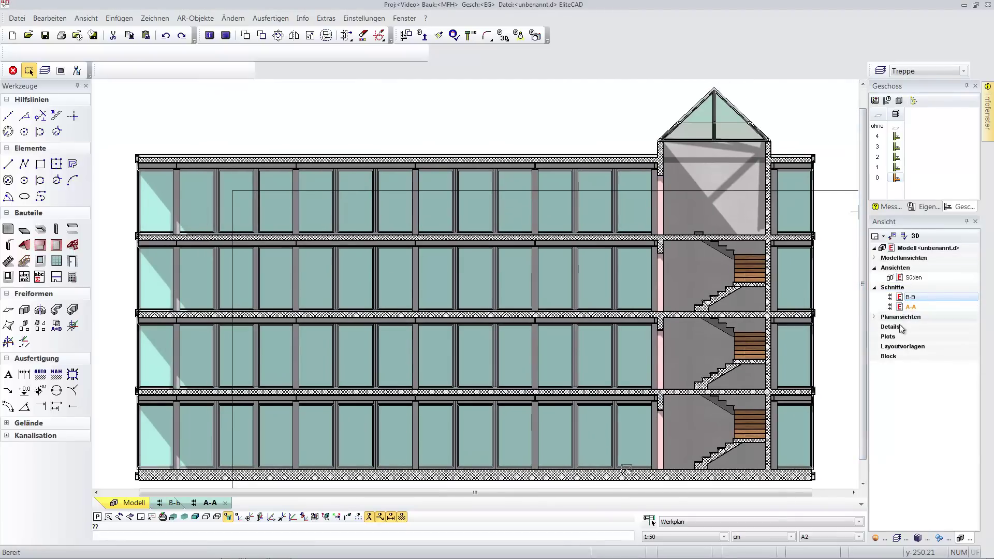
{"action": "left_click", "coordinate": [875, 317]}
{"action": "double_click", "coordinate": [910, 327]}
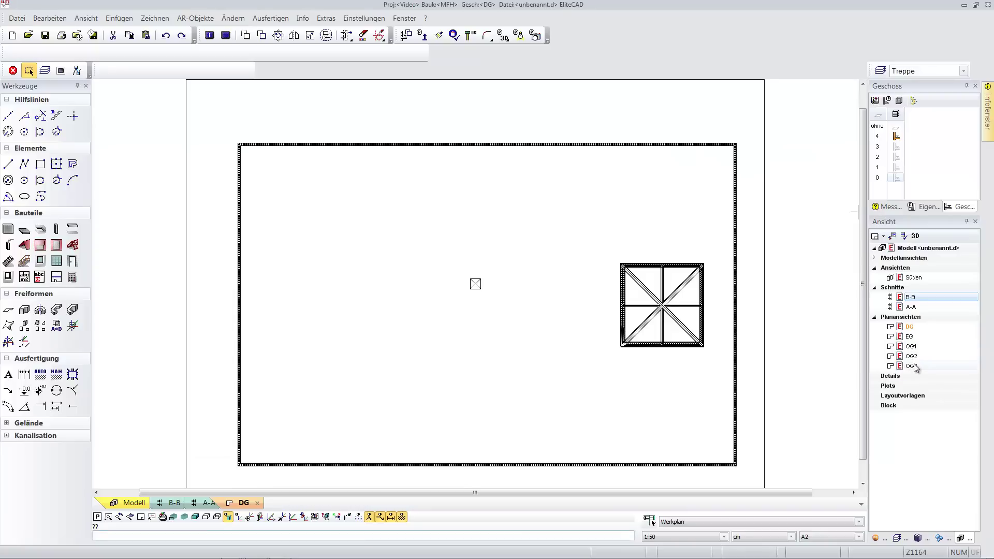
{"action": "double_click", "coordinate": [913, 367]}
{"action": "double_click", "coordinate": [910, 347]}
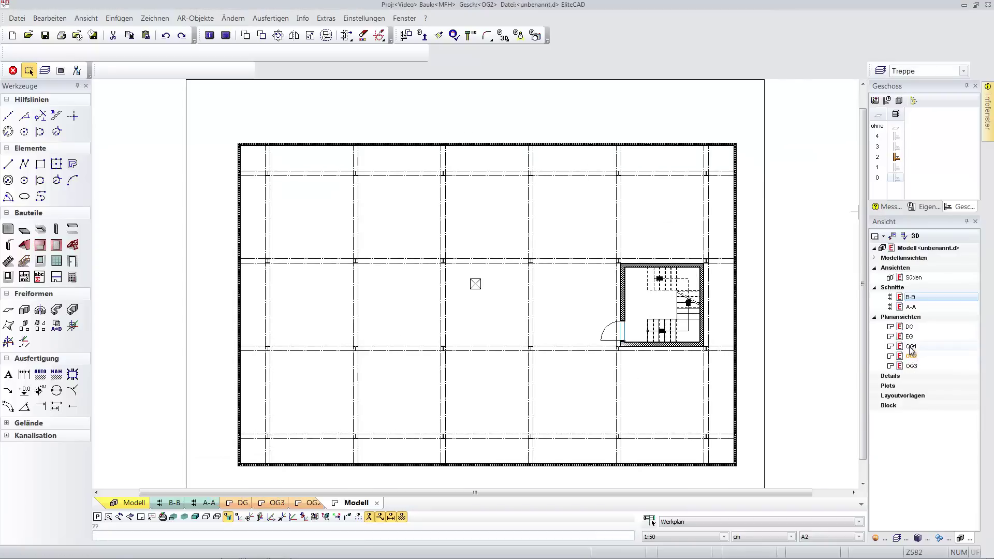
{"action": "double_click", "coordinate": [908, 337]}
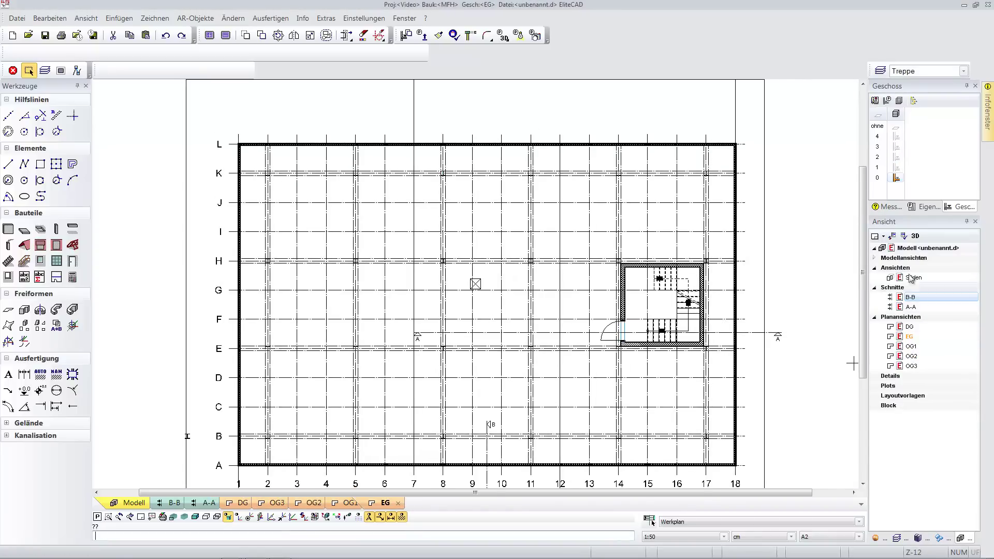
{"action": "double_click", "coordinate": [908, 248]}
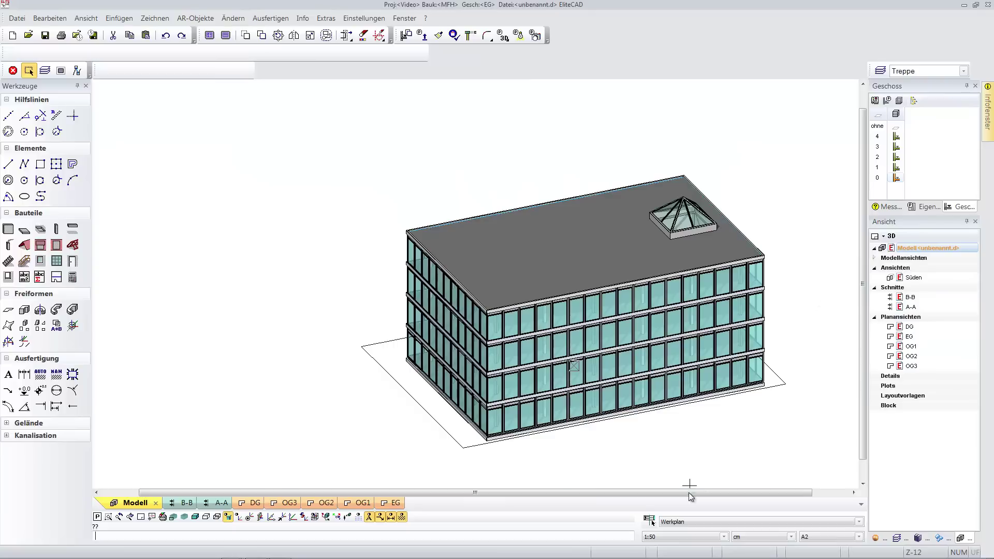
- Change EG's lichte Raumhöhe to 275 in Baukörper-Einstellungen and confirm updating the model
{"action": "middle_click_drag", "start_coordinate": [699, 462], "coordinate": [468, 365]}
{"action": "left_click", "coordinate": [887, 101]}
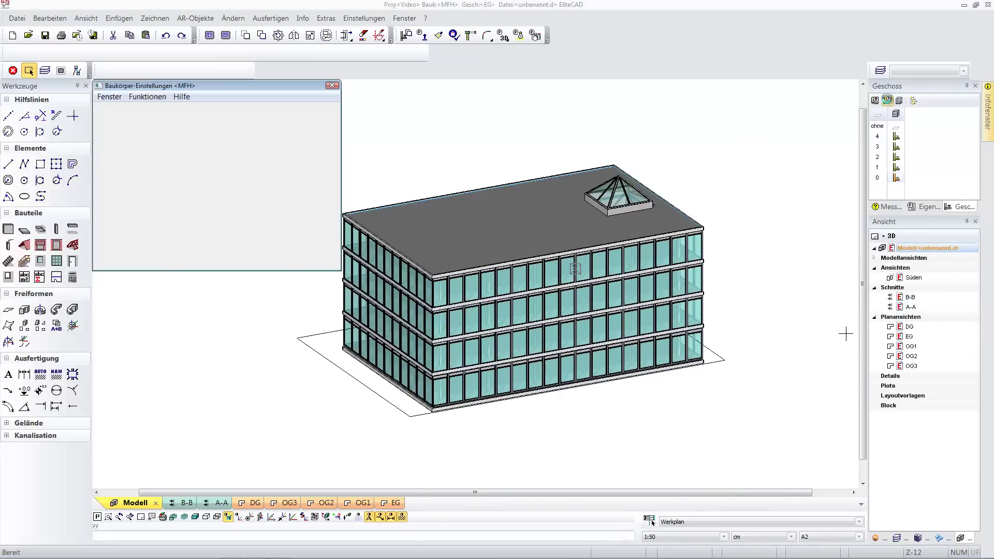
{"action": "left_click_drag", "start_coordinate": [183, 155], "coordinate": [197, 154]}
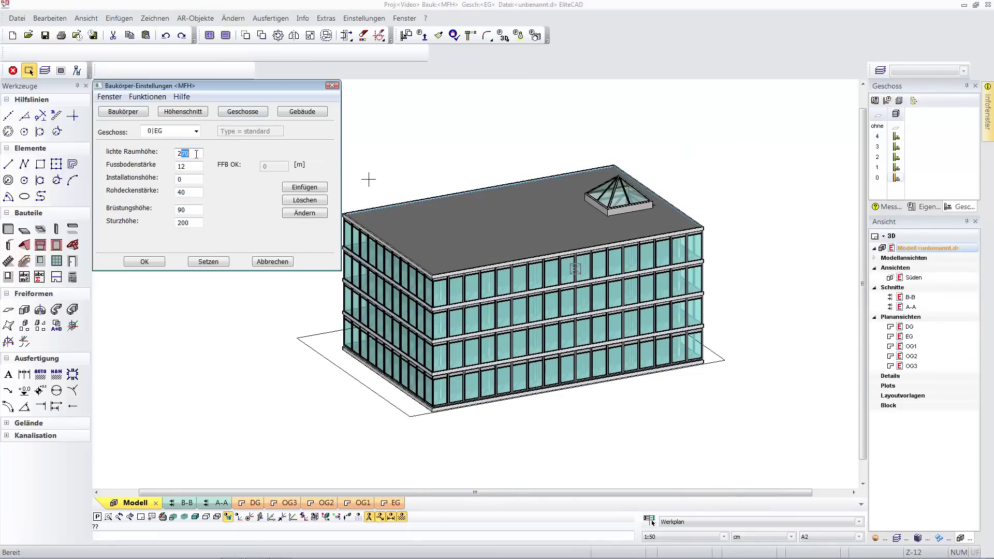
{"action": "left_click", "coordinate": [139, 261]}
{"action": "left_click", "coordinate": [504, 296]}
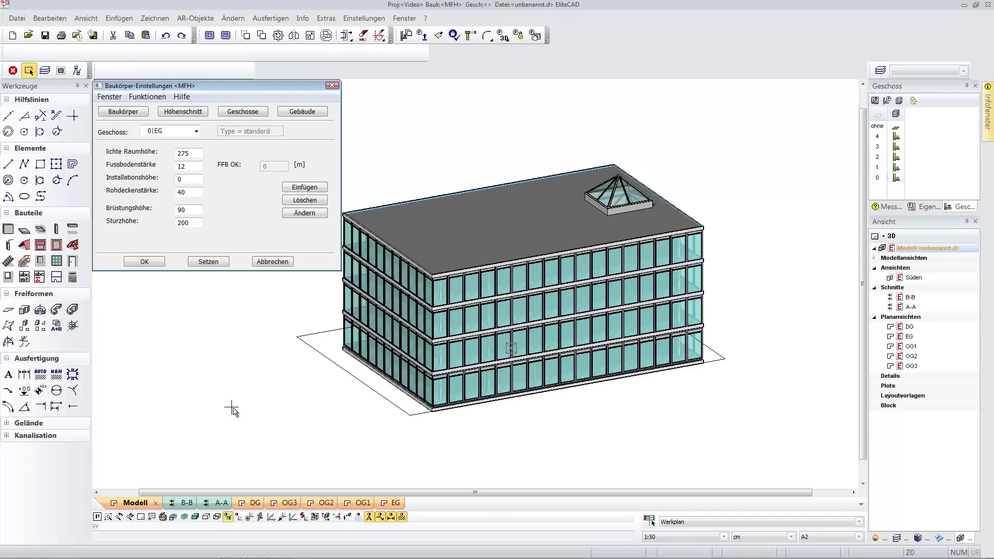
{"action": "key", "text": "Escape"}
- Add a horizontal Kämpfer transom low in the ground-floor corner glass element
{"action": "scroll", "coordinate": [451, 392], "scroll_direction": "up", "scroll_amount": 3}
{"action": "scroll", "coordinate": [451, 390], "scroll_direction": "up", "scroll_amount": 3}
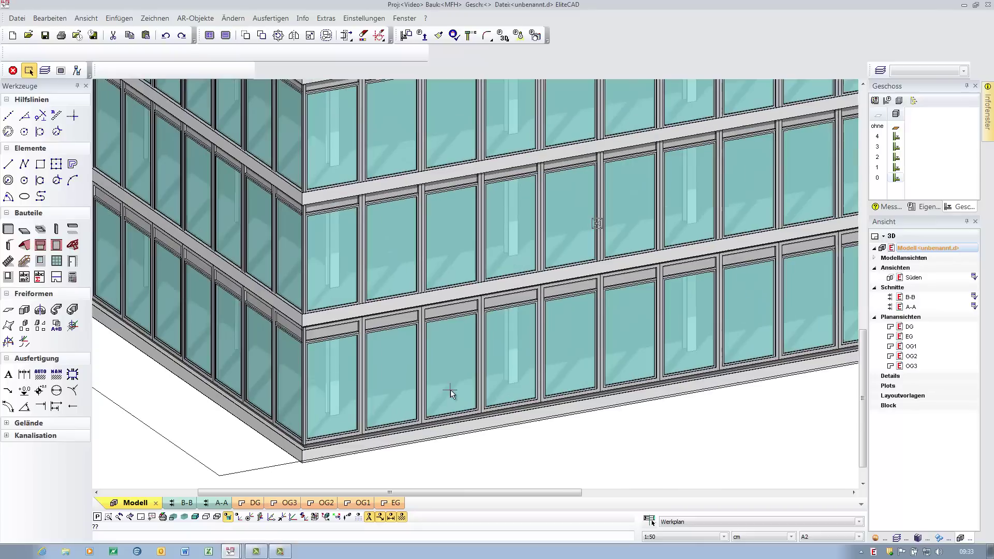
{"action": "left_click", "coordinate": [338, 384]}
{"action": "left_click", "coordinate": [52, 55]}
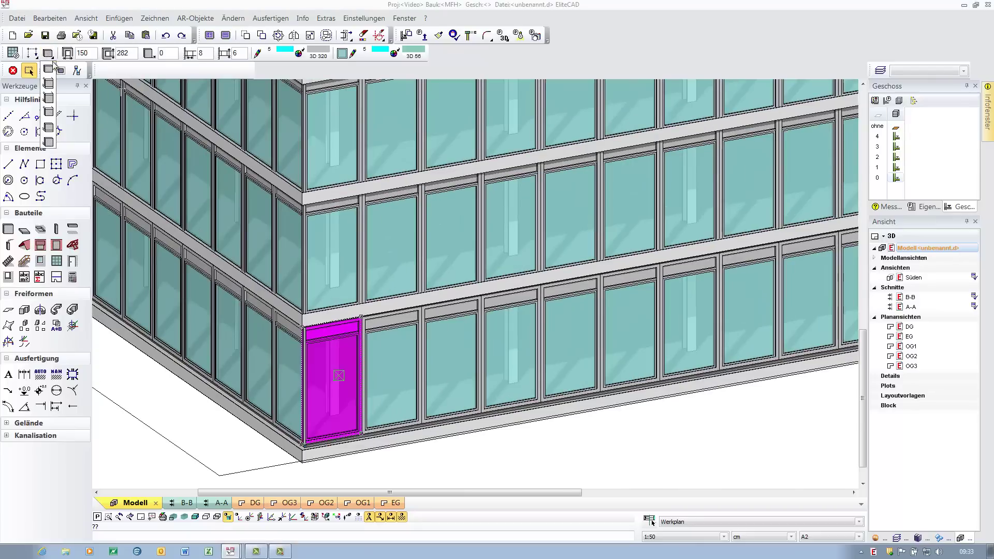
{"action": "left_click", "coordinate": [54, 93]}
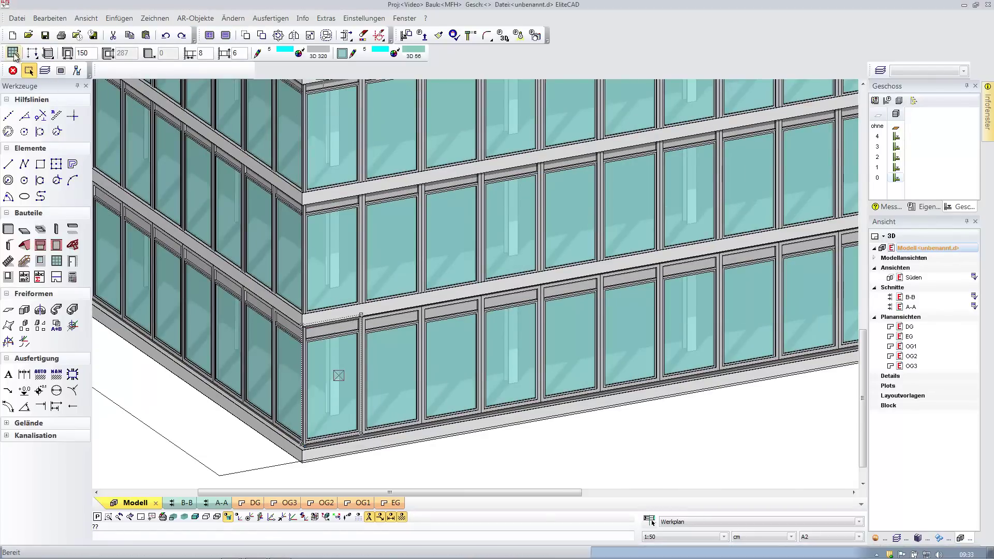
{"action": "left_click", "coordinate": [177, 190]}
{"action": "left_click", "coordinate": [176, 187]}
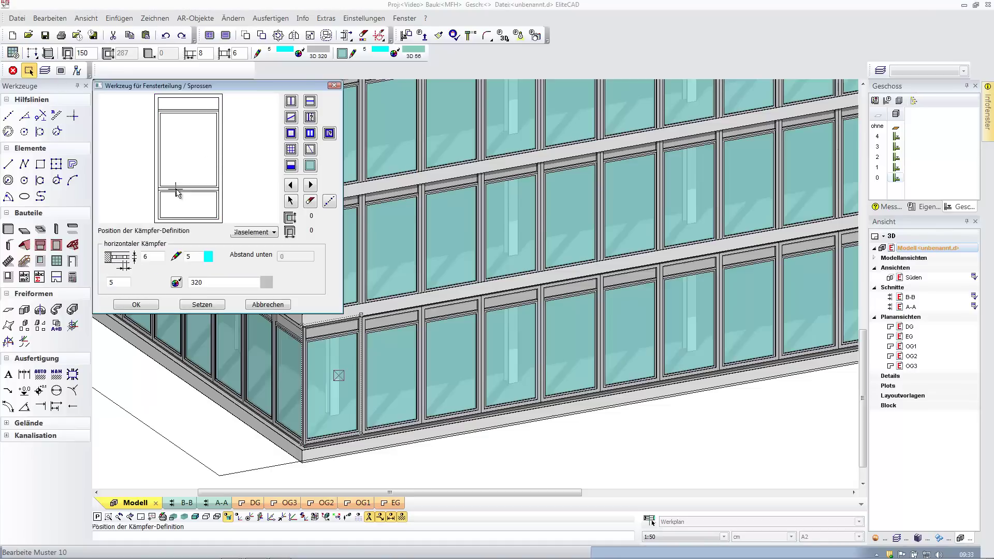
{"action": "left_click", "coordinate": [207, 307]}
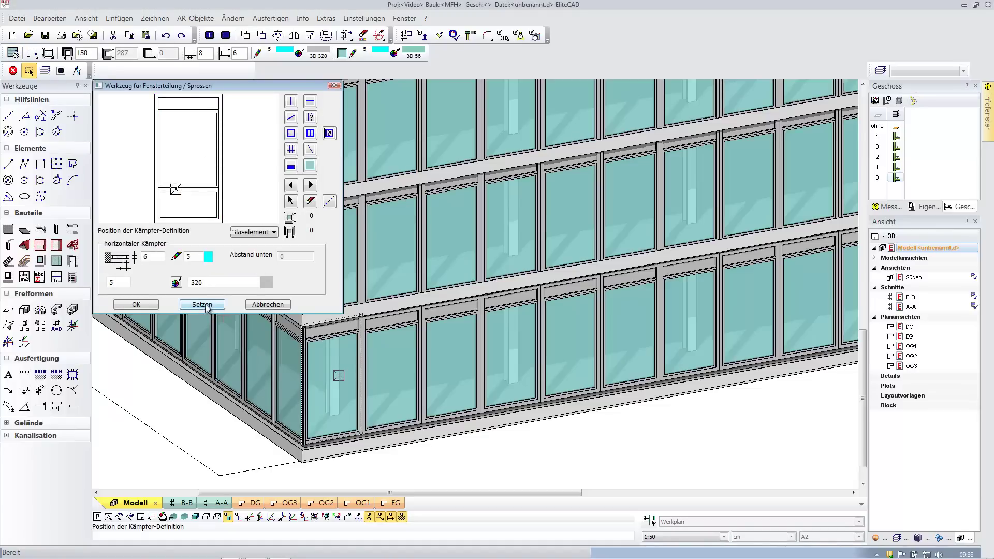
{"action": "left_click", "coordinate": [147, 305]}
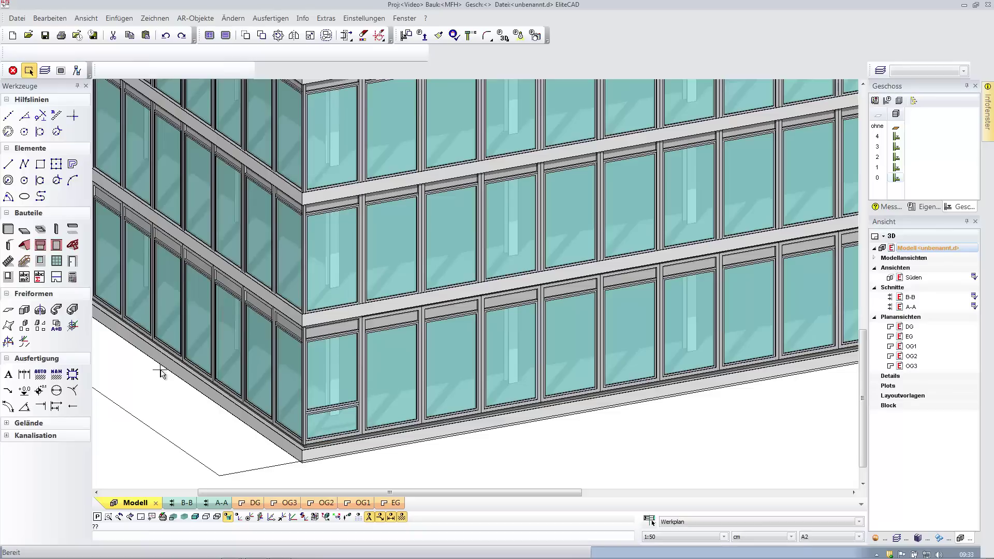
- Transfer the corner pane's transom division to the other glass elements with Glaselementparameter übertragen
{"action": "left_click", "coordinate": [439, 35]}
{"action": "left_click", "coordinate": [338, 363]}
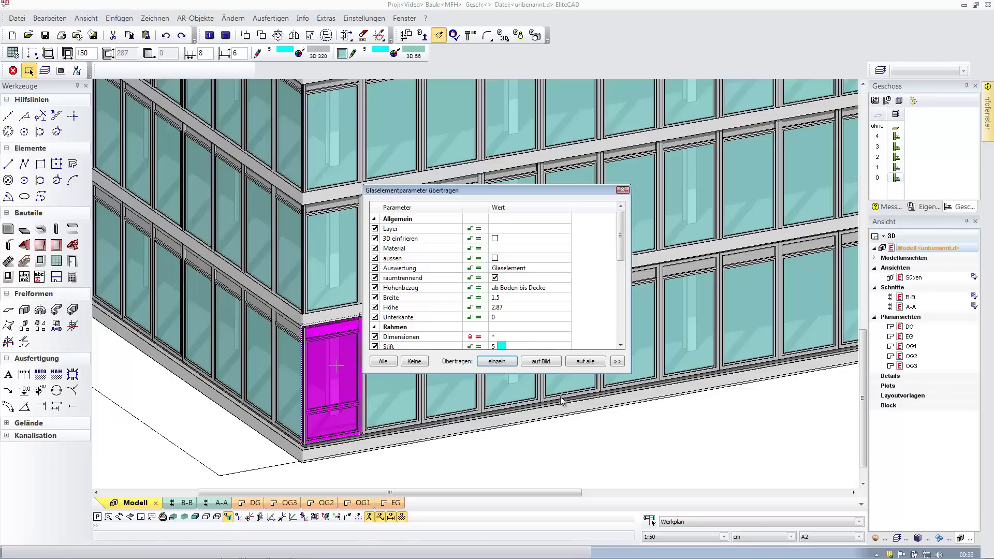
{"action": "left_click", "coordinate": [592, 364]}
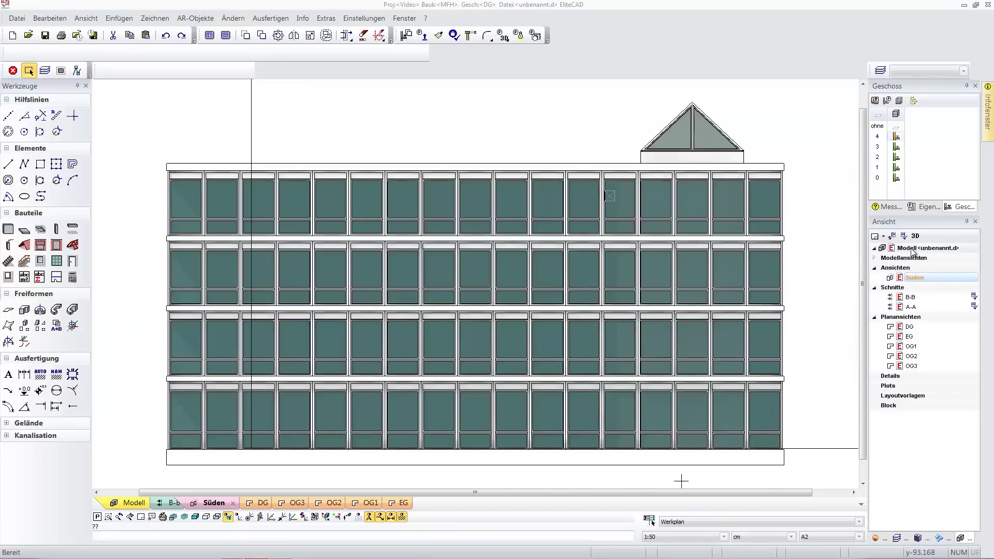
- Switch to the DG plan showing only storey 4's roof outline and skylight
{"action": "double_click", "coordinate": [912, 252]}
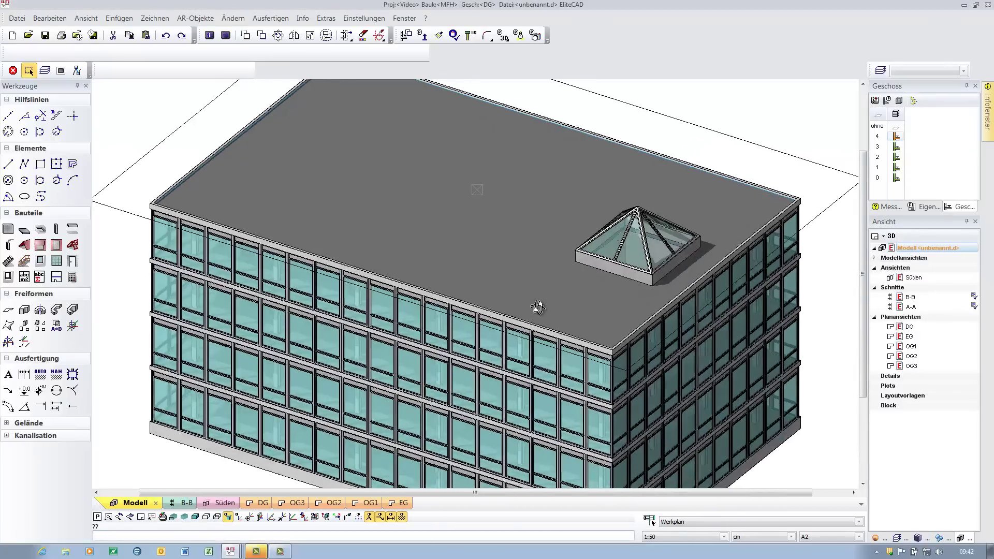
{"action": "left_click", "coordinate": [897, 138]}
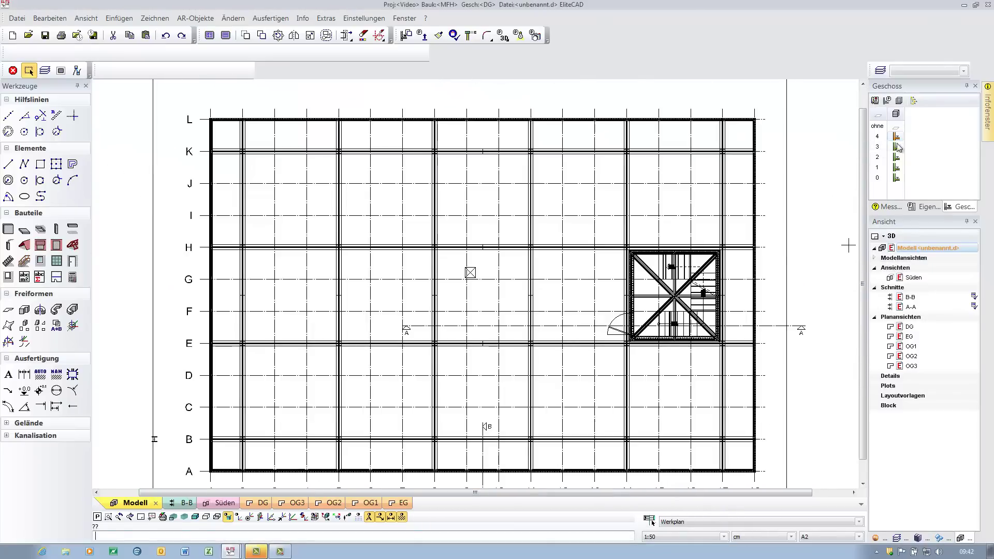
{"action": "left_click", "coordinate": [898, 148]}
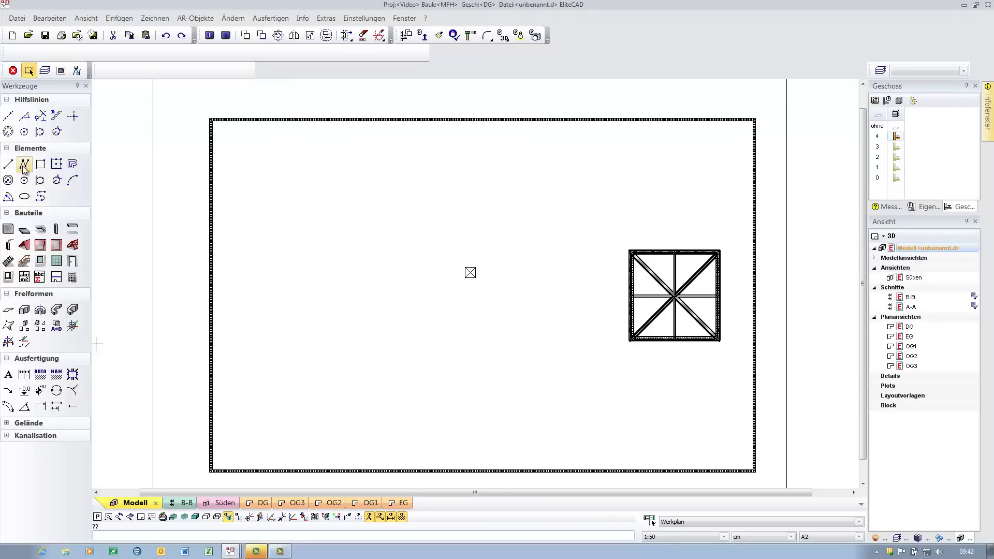
- Draw a room separation contour from the left wall across the skylight to the right wall
{"action": "left_click", "coordinate": [56, 277]}
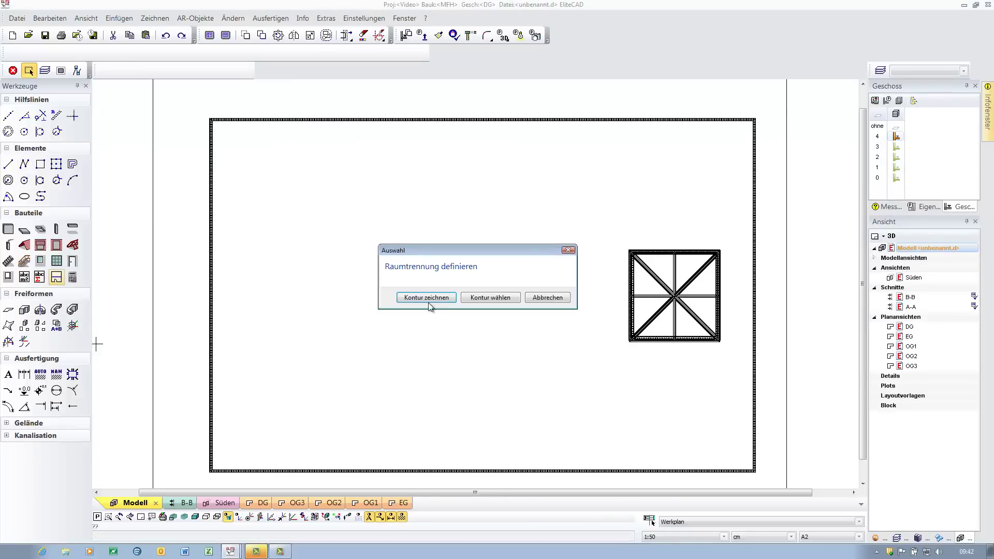
{"action": "left_click", "coordinate": [428, 303]}
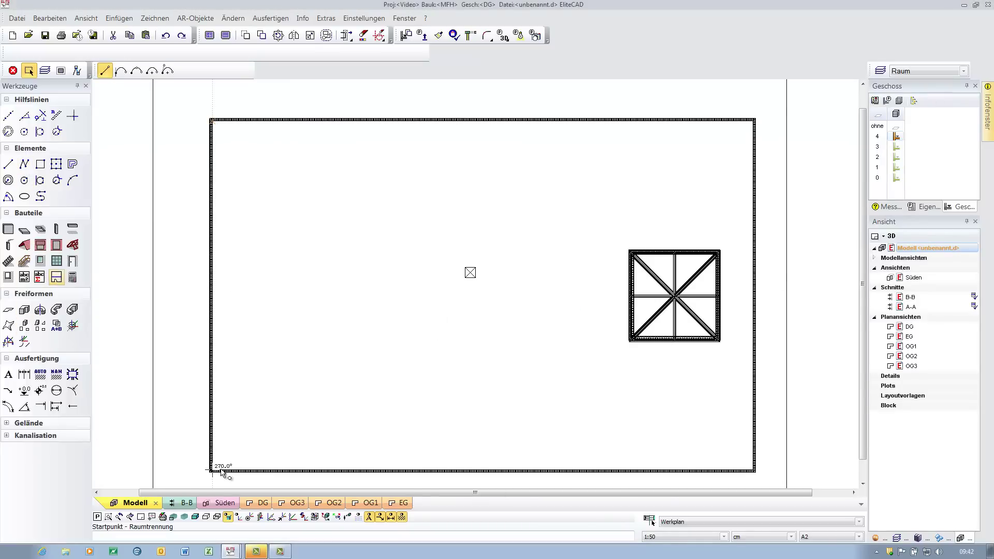
{"action": "left_click", "coordinate": [214, 296]}
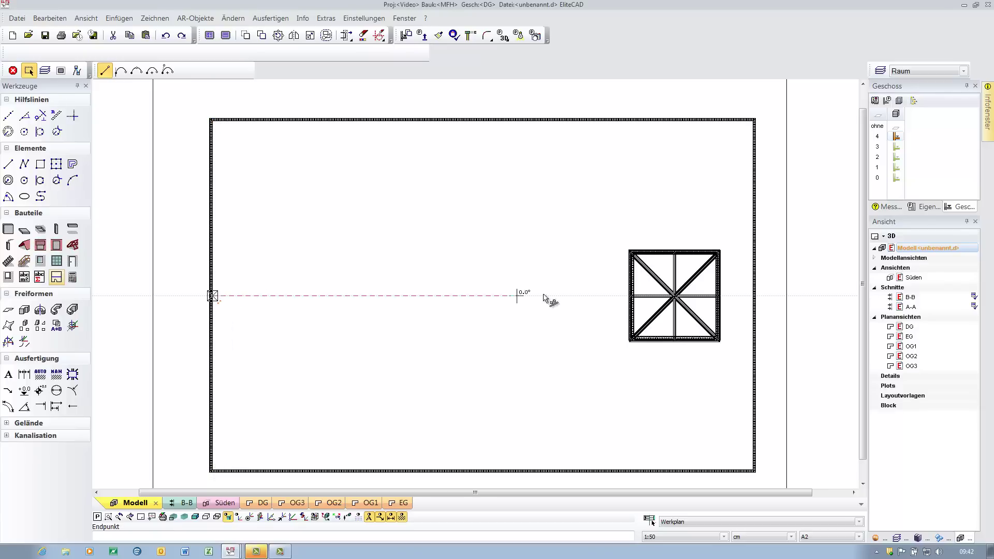
{"action": "left_click", "coordinate": [629, 295]}
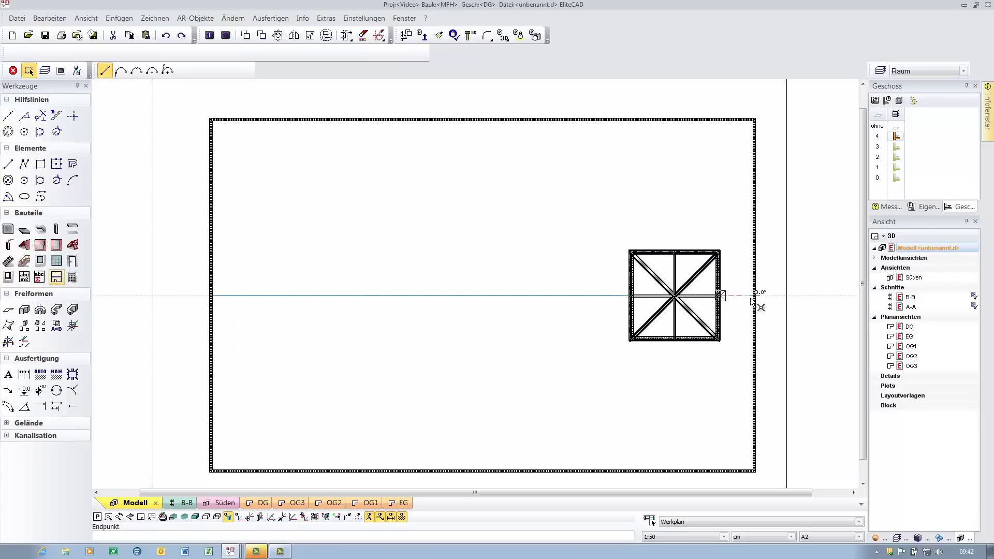
{"action": "left_click", "coordinate": [25, 277]}
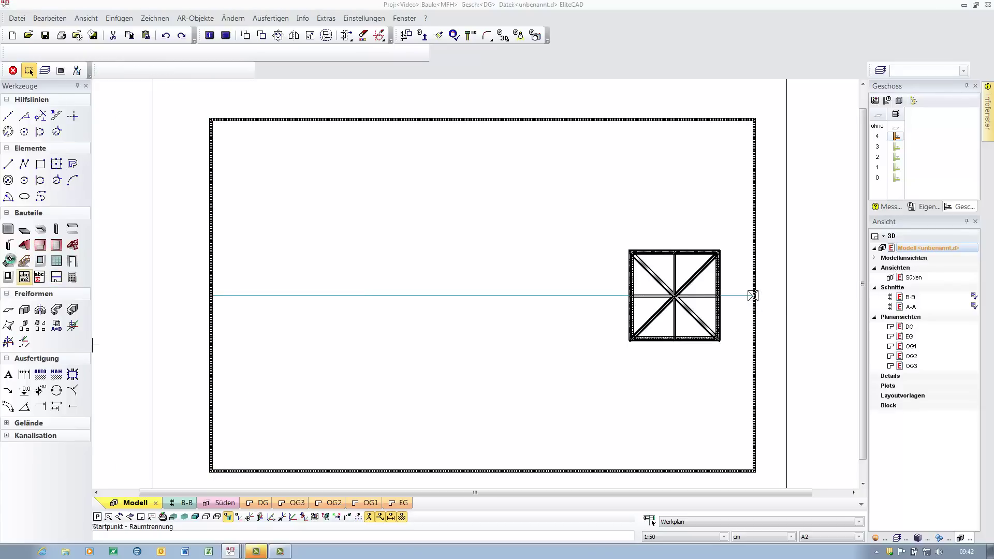
{"action": "left_click", "coordinate": [9, 244]}
- Create the Dachbelag room with a Flachdach floor build-up of gravel, bitumen and insulation
{"action": "left_click", "coordinate": [14, 54]}
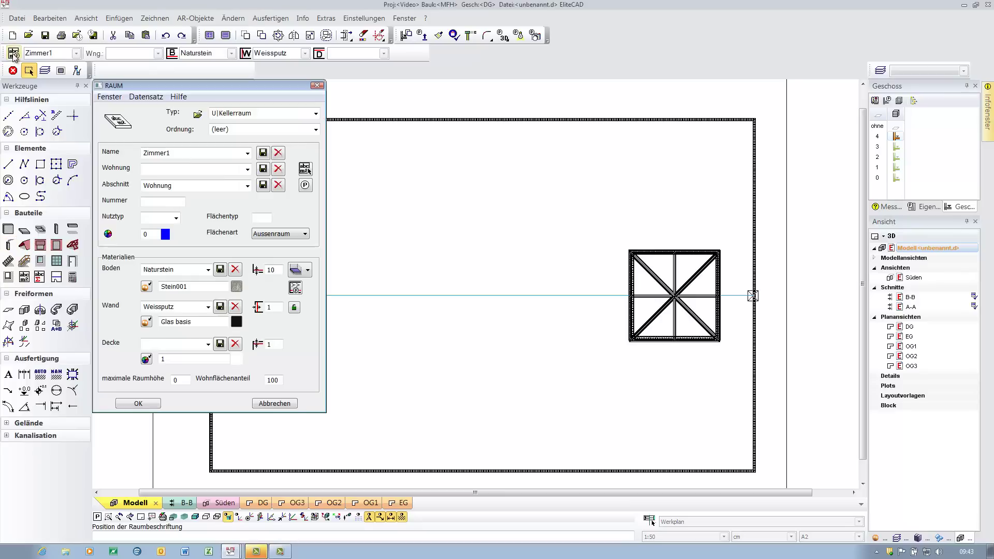
{"action": "left_click", "coordinate": [248, 154]}
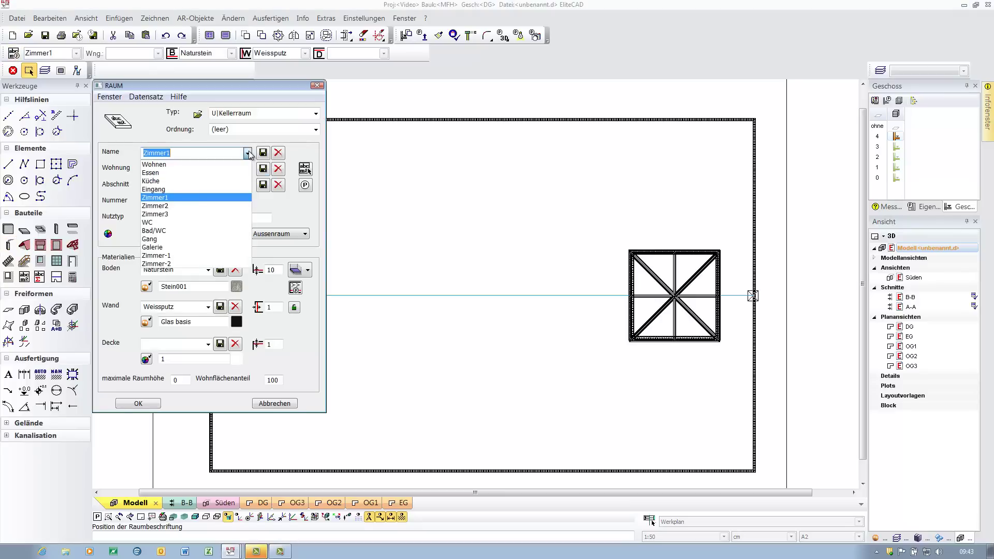
{"action": "left_click", "coordinate": [199, 154]}
{"action": "type", "text": "Dachbelag"}
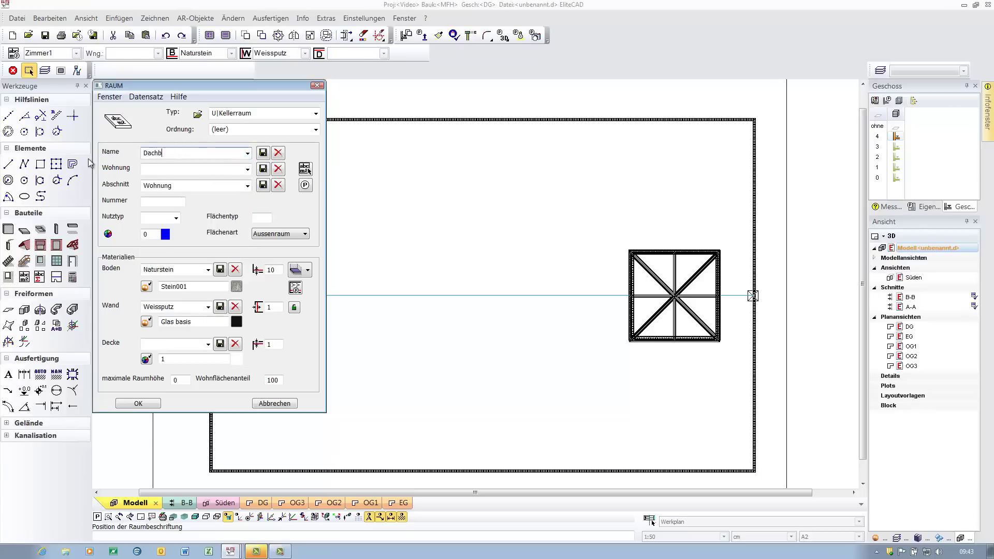
{"action": "left_click", "coordinate": [294, 289]}
{"action": "left_click", "coordinate": [454, 123]}
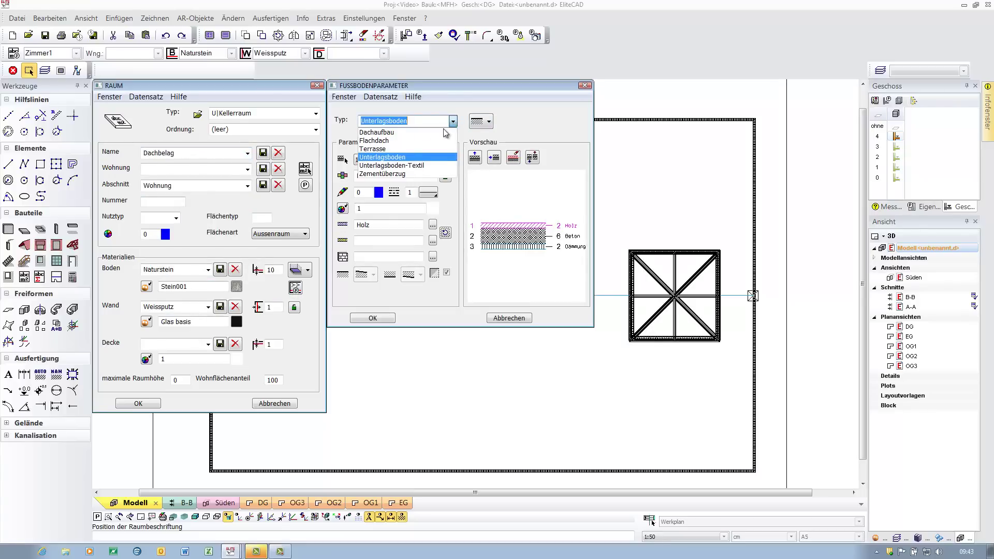
{"action": "left_click", "coordinate": [426, 140]}
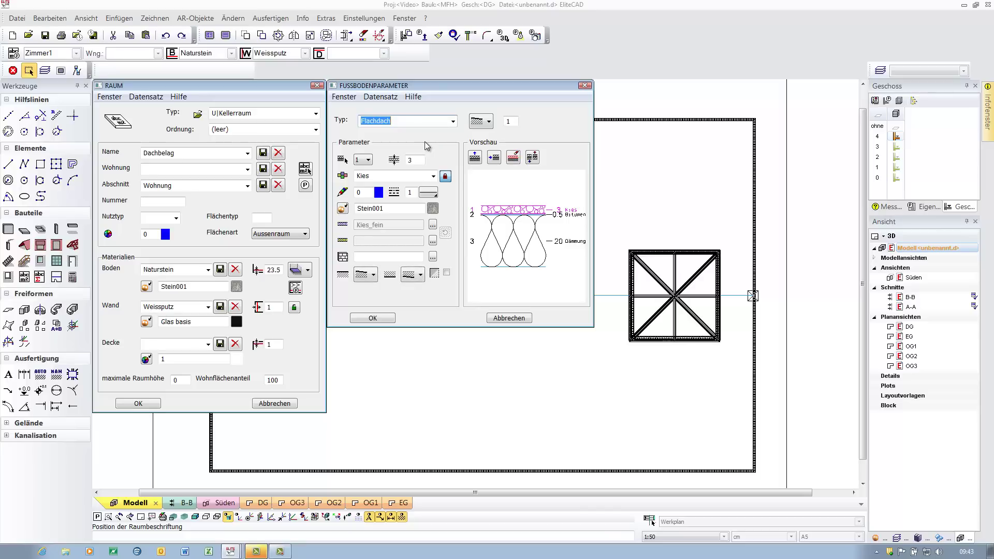
{"action": "left_click", "coordinate": [522, 252]}
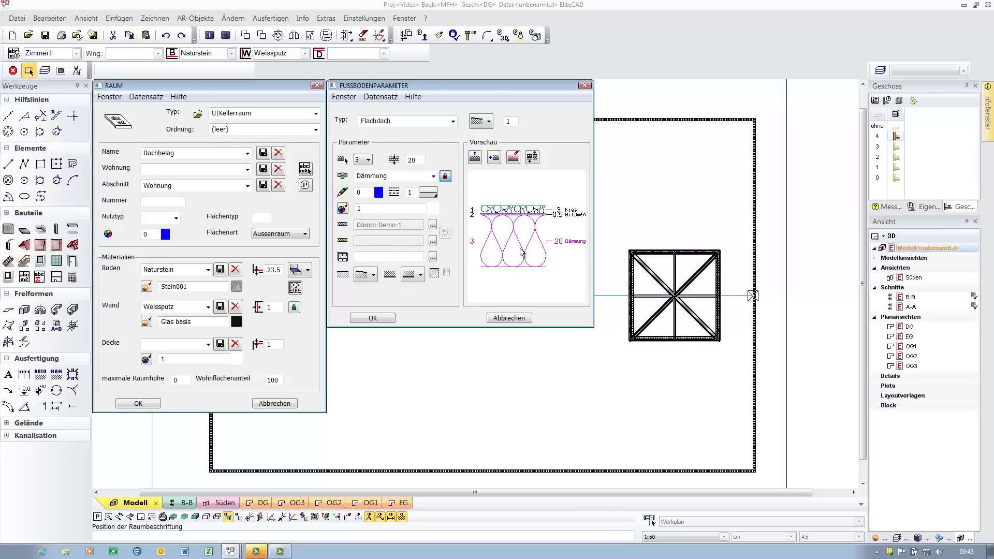
{"action": "left_click", "coordinate": [373, 318]}
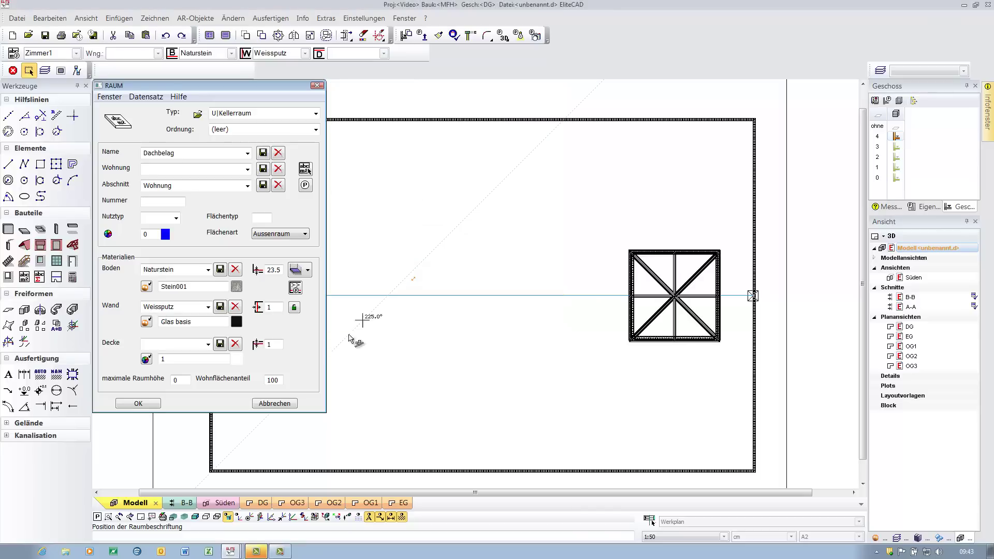
{"action": "left_click", "coordinate": [138, 404]}
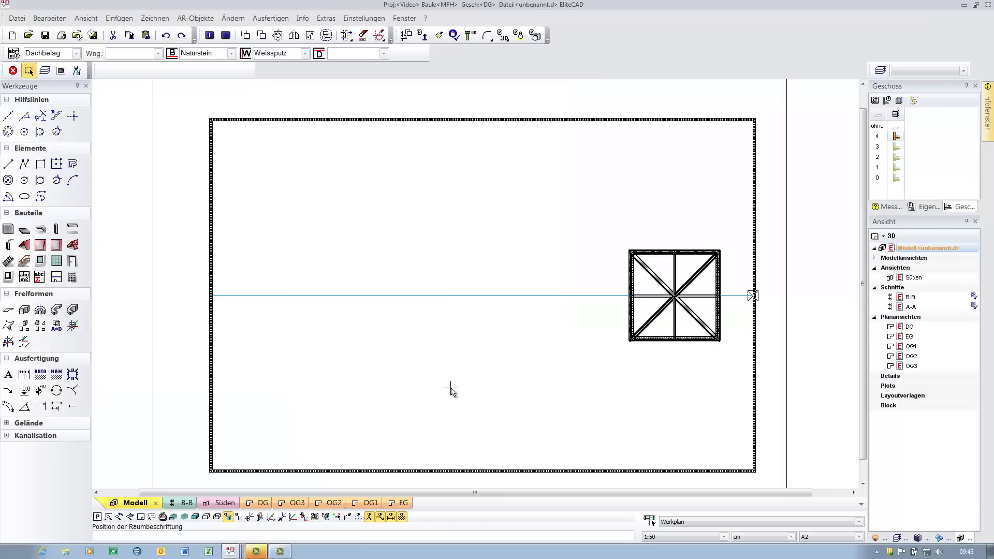
- Place the Dachbelag roof covering with a label in each half of the roof plan
{"action": "left_click", "coordinate": [451, 390]}
{"action": "left_click", "coordinate": [460, 360]}
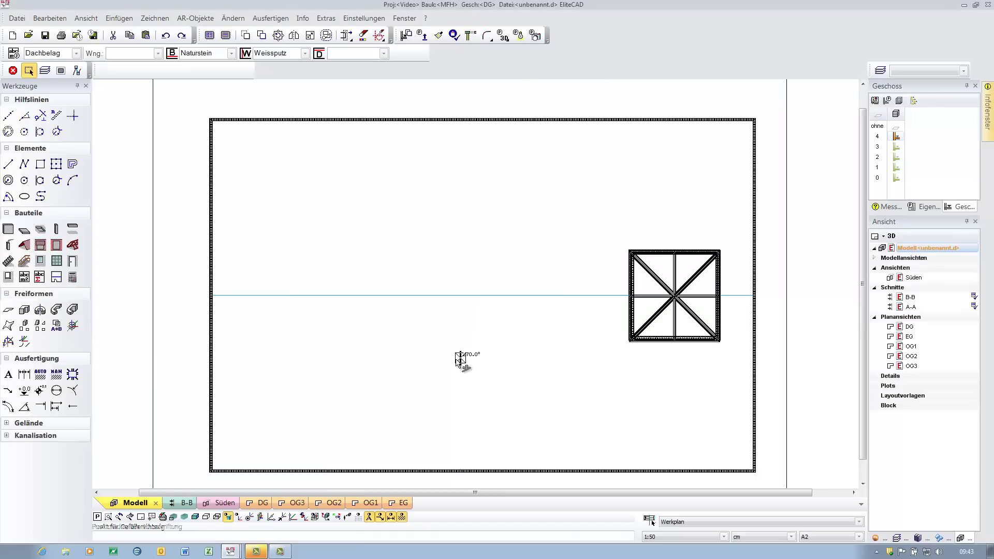
{"action": "left_click", "coordinate": [460, 222]}
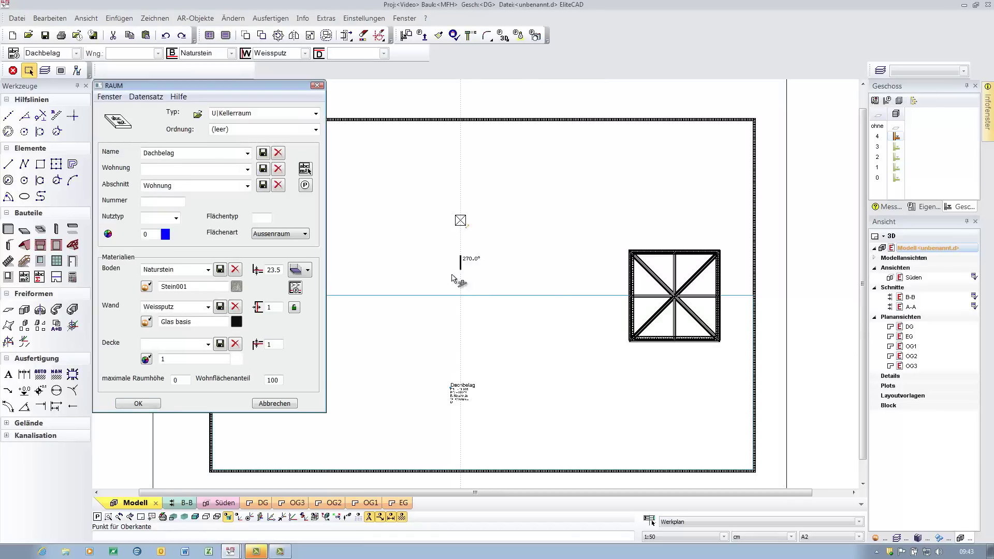
{"action": "left_click", "coordinate": [460, 298]}
{"action": "left_click", "coordinate": [142, 404]}
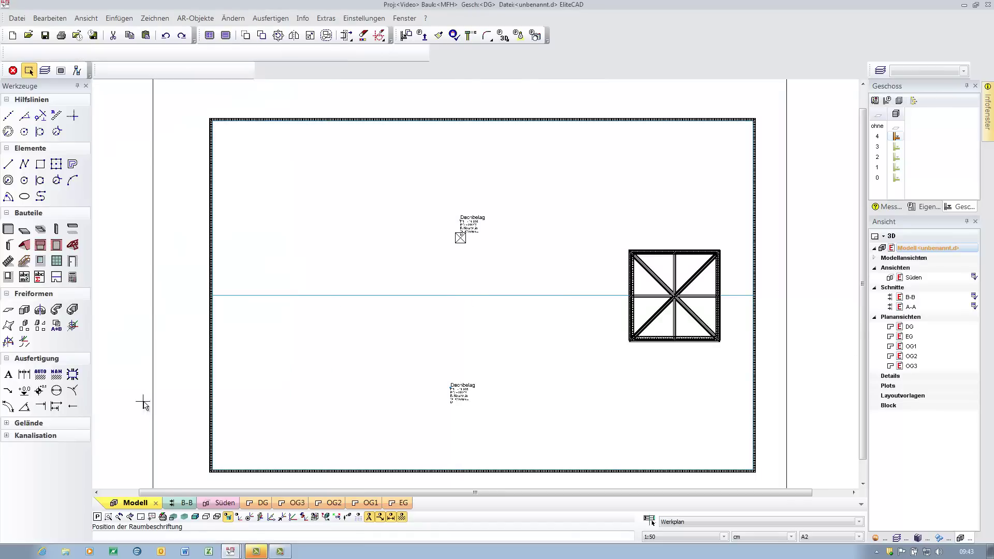
{"action": "middle_click_drag", "start_coordinate": [741, 280], "coordinate": [782, 228]}
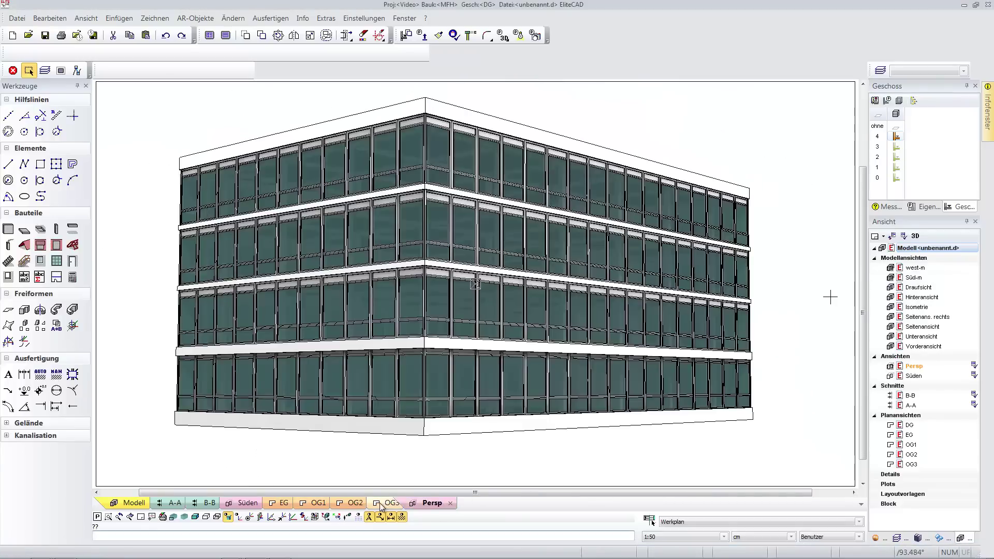
- Review the OG1 and EG plans, the Süden elevation and the A-A and B-B sections
{"action": "left_click", "coordinate": [317, 503]}
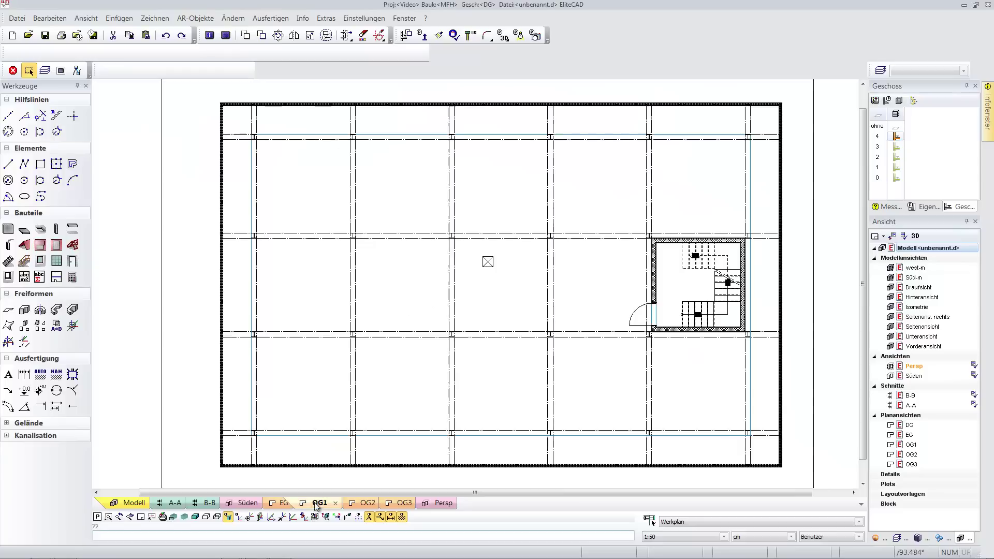
{"action": "left_click", "coordinate": [284, 503]}
{"action": "left_click", "coordinate": [248, 503]}
{"action": "left_click", "coordinate": [175, 503]}
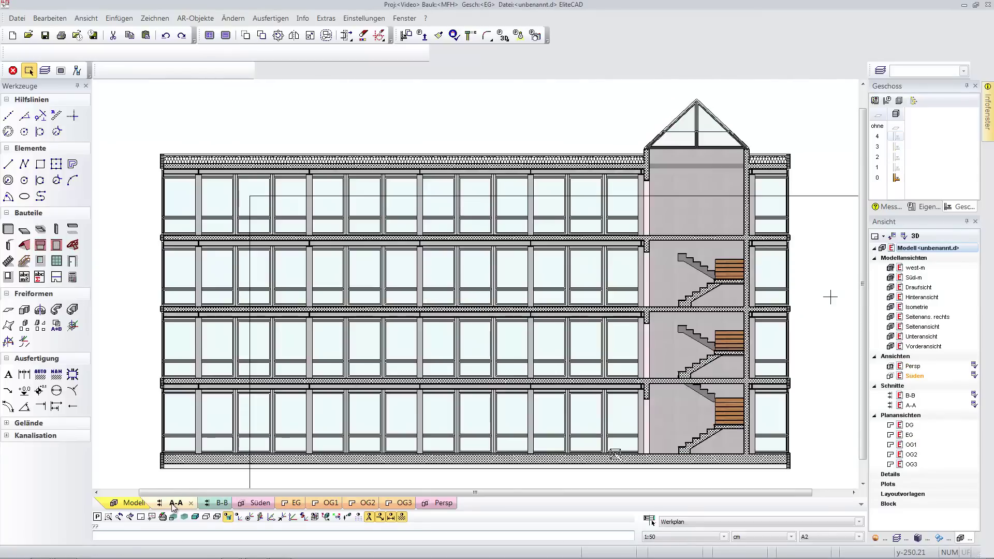
{"action": "left_click", "coordinate": [218, 503]}
{"action": "scroll", "coordinate": [485, 113], "scroll_direction": "up", "scroll_amount": 2}
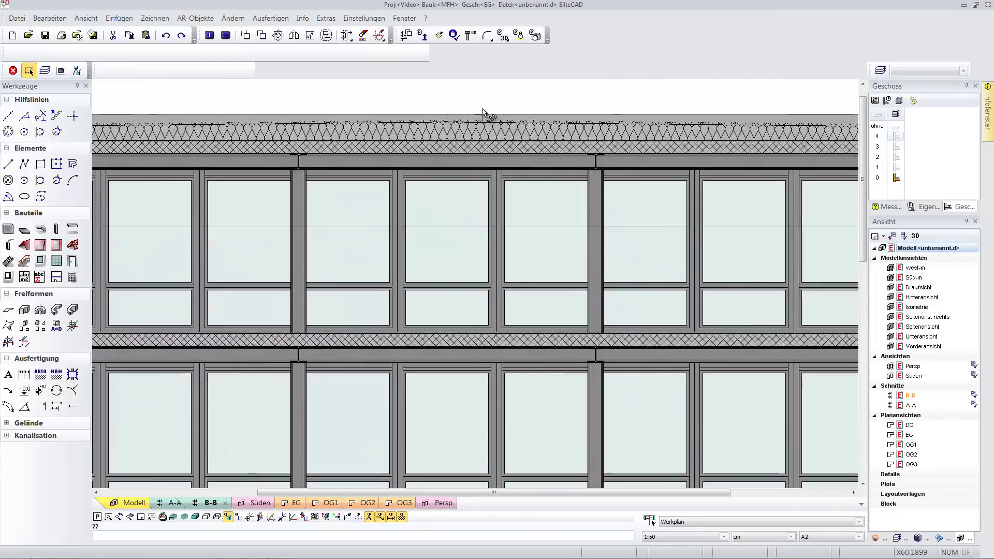
{"action": "scroll", "coordinate": [477, 100], "scroll_direction": "up", "scroll_amount": 3}
{"action": "scroll", "coordinate": [281, 404], "scroll_direction": "down", "scroll_amount": 2}
- Show only the ground floor of the model in top view
{"action": "left_click", "coordinate": [133, 502]}
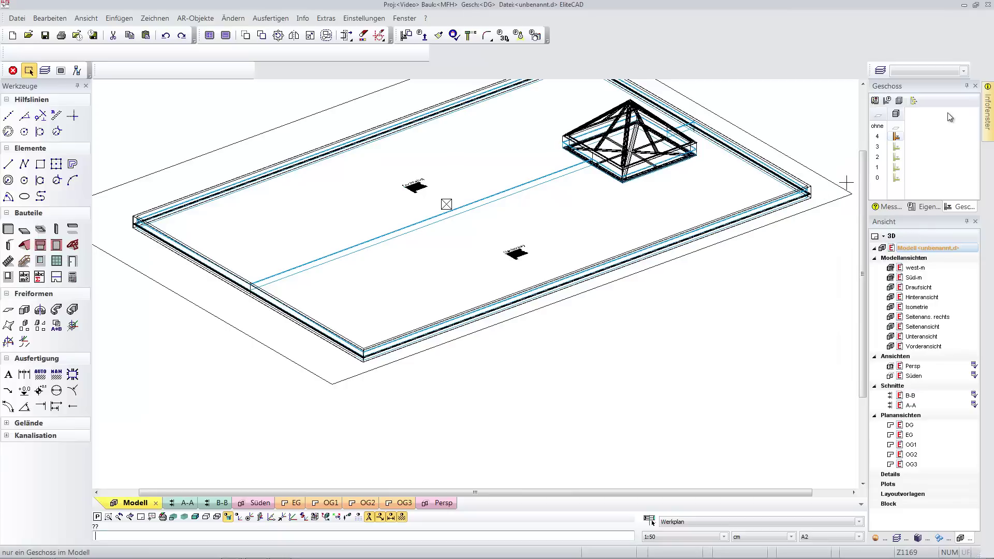
{"action": "left_click", "coordinate": [897, 114]}
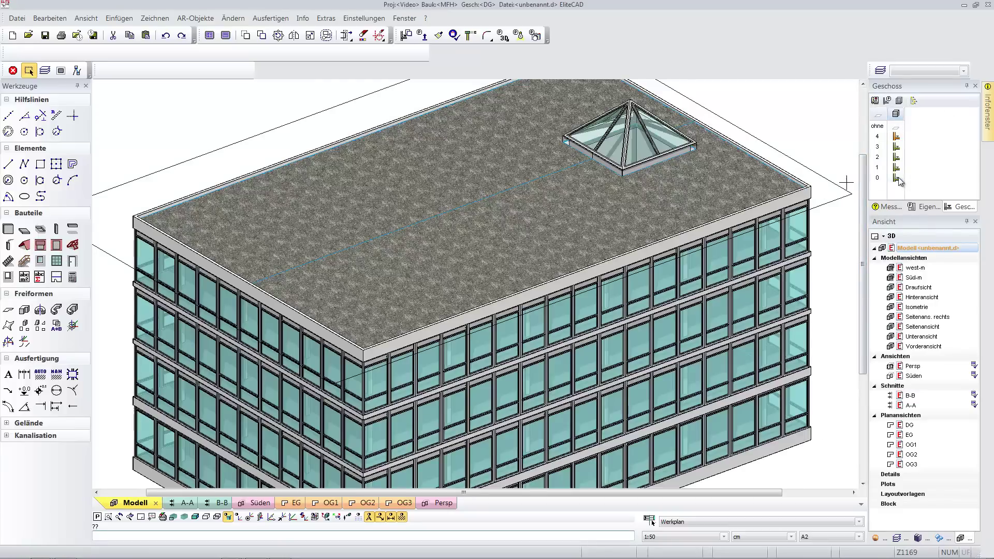
{"action": "left_click", "coordinate": [897, 177]}
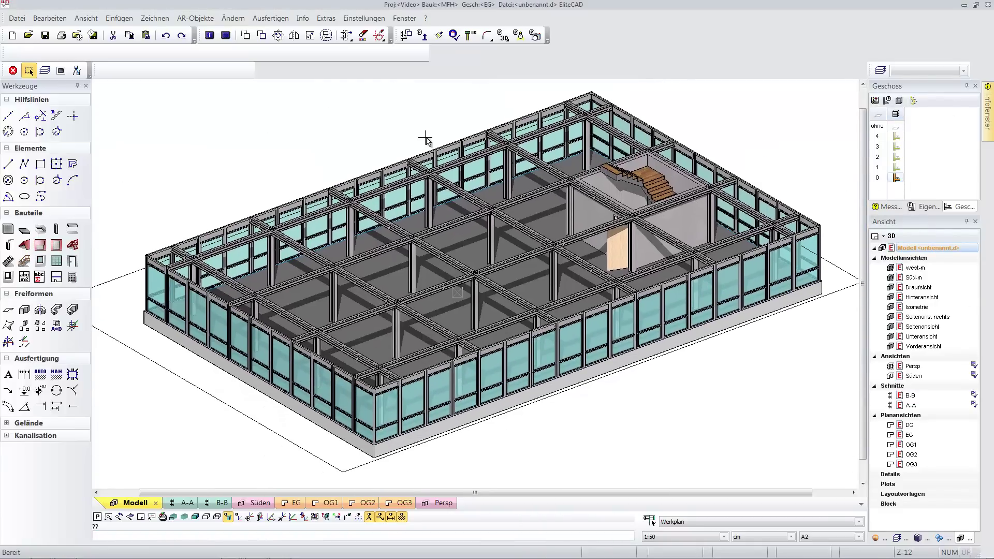
{"action": "key", "text": "F5"}
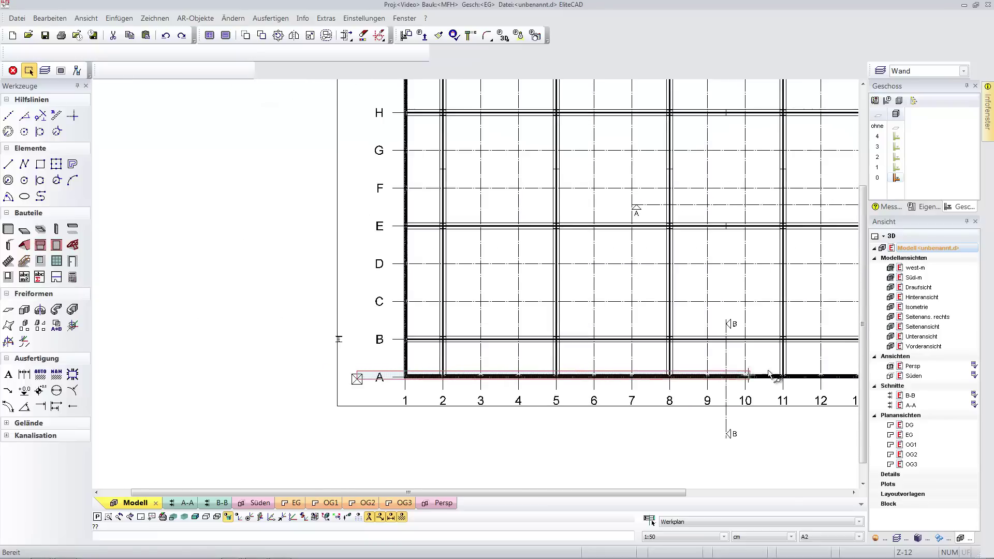
- Move the bottom outer wall of the ground floor to its new position
{"action": "left_click", "coordinate": [574, 374]}
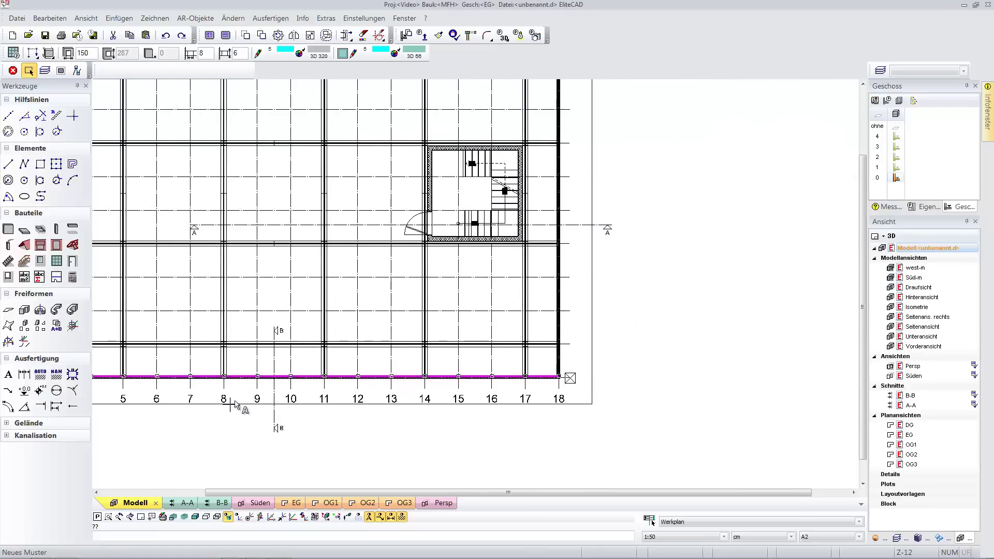
{"action": "left_click", "coordinate": [246, 36]}
{"action": "scroll", "coordinate": [317, 409], "scroll_direction": "up", "scroll_amount": 5}
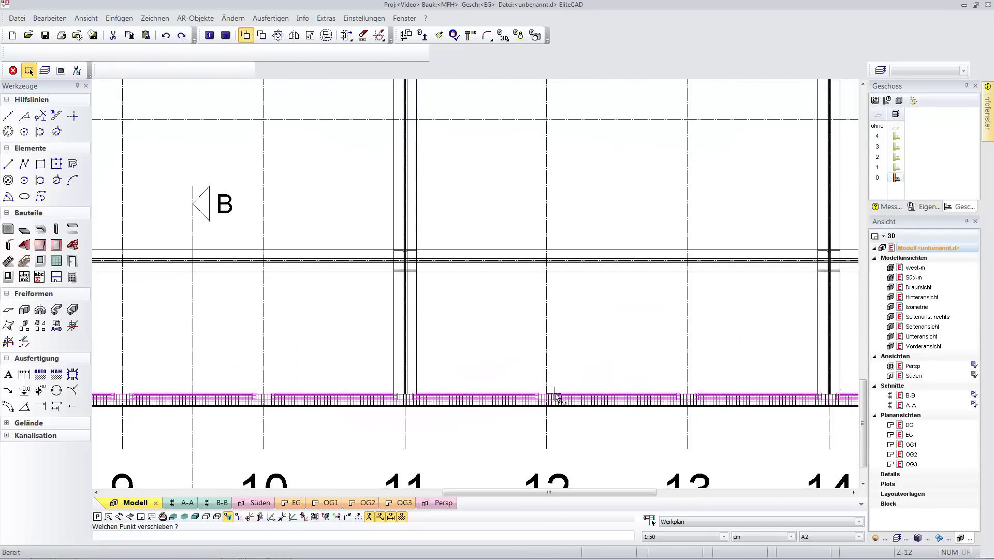
{"action": "left_click", "coordinate": [554, 398]}
{"action": "scroll", "coordinate": [541, 399], "scroll_direction": "down", "scroll_amount": 3}
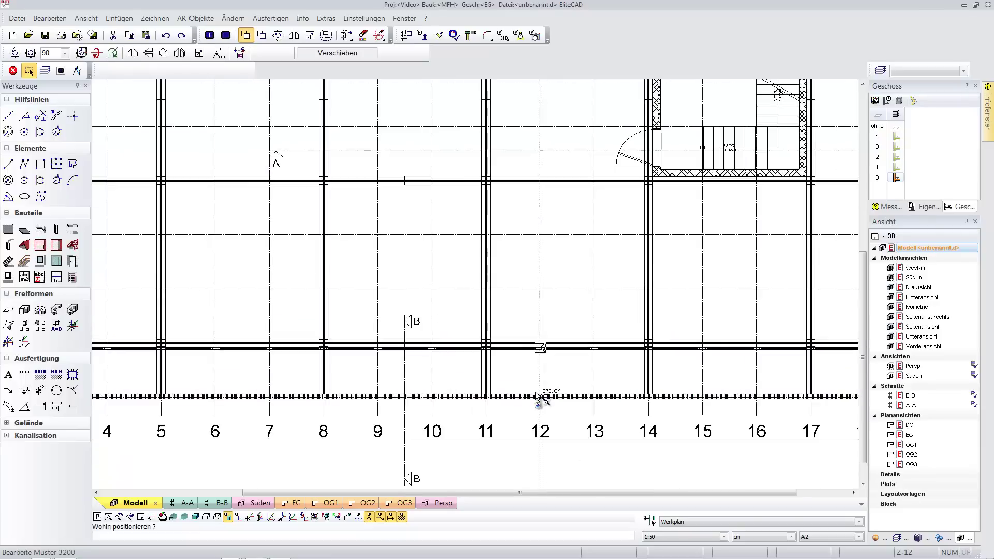
{"action": "left_click", "coordinate": [542, 399]}
{"action": "scroll", "coordinate": [305, 240], "scroll_direction": "down", "scroll_amount": 3}
- Move the top outer wall along row L to its new position
{"action": "left_click", "coordinate": [337, 234]}
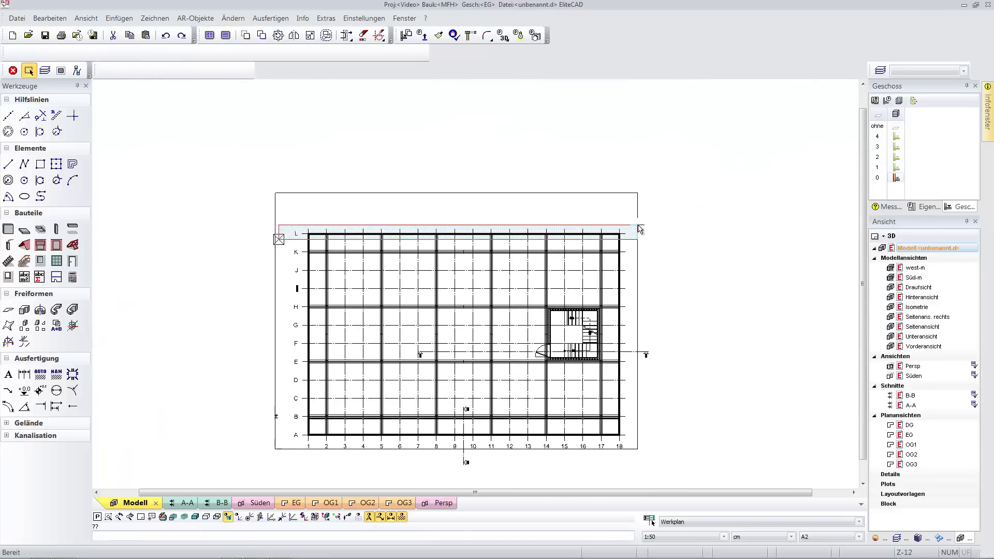
{"action": "key", "text": "Return"}
{"action": "scroll", "coordinate": [438, 251], "scroll_direction": "up", "scroll_amount": 3}
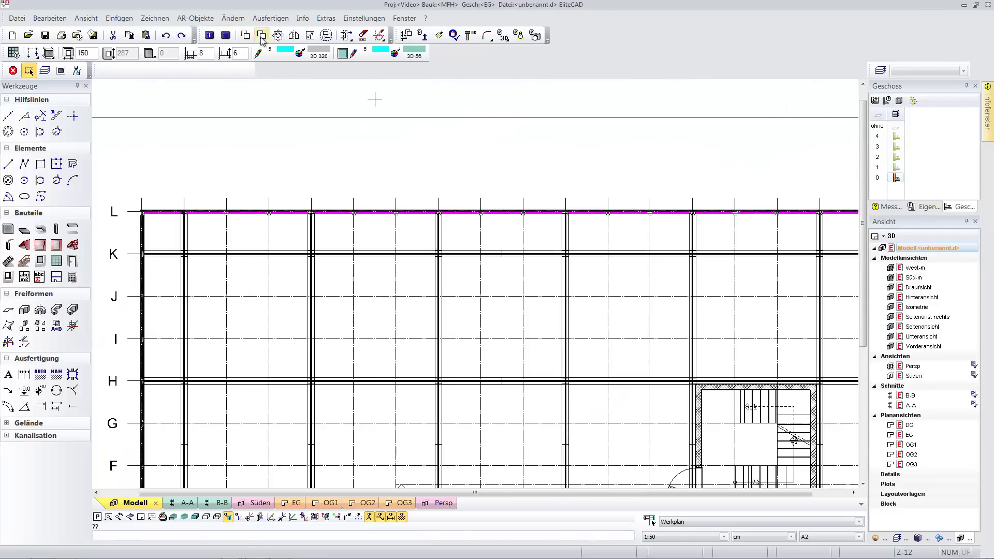
{"action": "scroll", "coordinate": [355, 223], "scroll_direction": "up", "scroll_amount": 3}
{"action": "left_click", "coordinate": [357, 213]}
{"action": "left_click", "coordinate": [366, 310]}
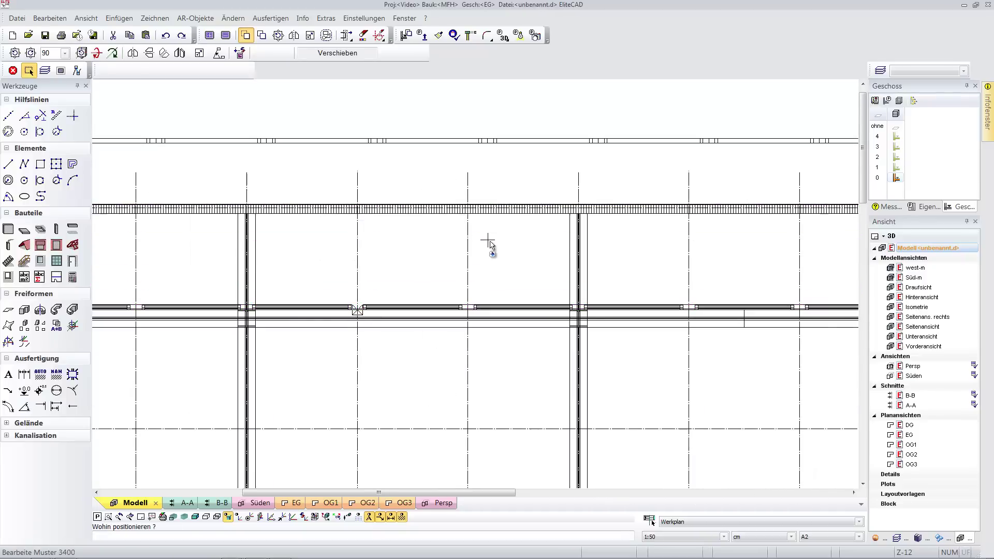
{"action": "scroll", "coordinate": [489, 244], "scroll_direction": "down", "scroll_amount": 3}
{"action": "scroll", "coordinate": [506, 248], "scroll_direction": "down", "scroll_amount": 2}
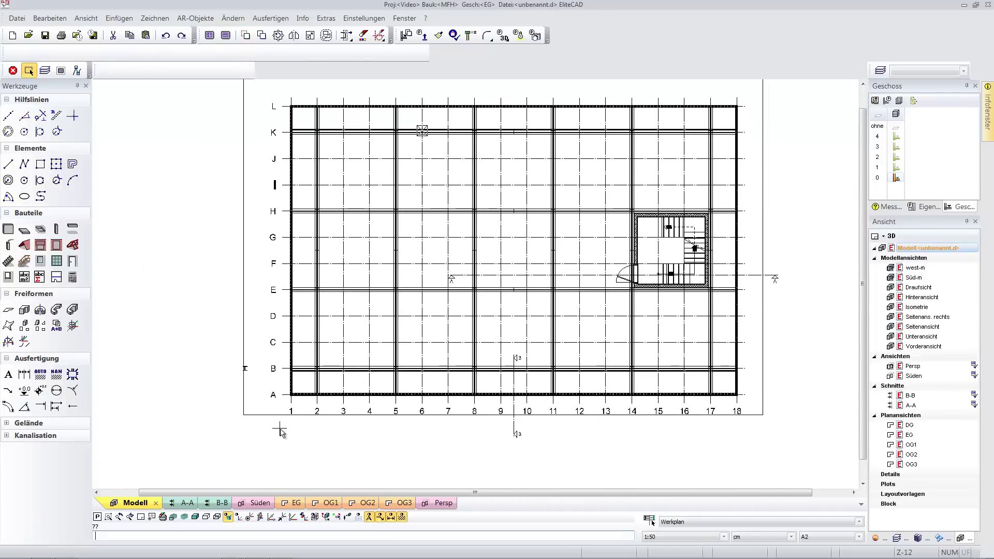
- Move the left outer wall along axis 1, picking its base point near row G
{"action": "left_click", "coordinate": [291, 399]}
{"action": "left_click", "coordinate": [246, 36]}
{"action": "scroll", "coordinate": [291, 269], "scroll_direction": "up", "scroll_amount": 1}
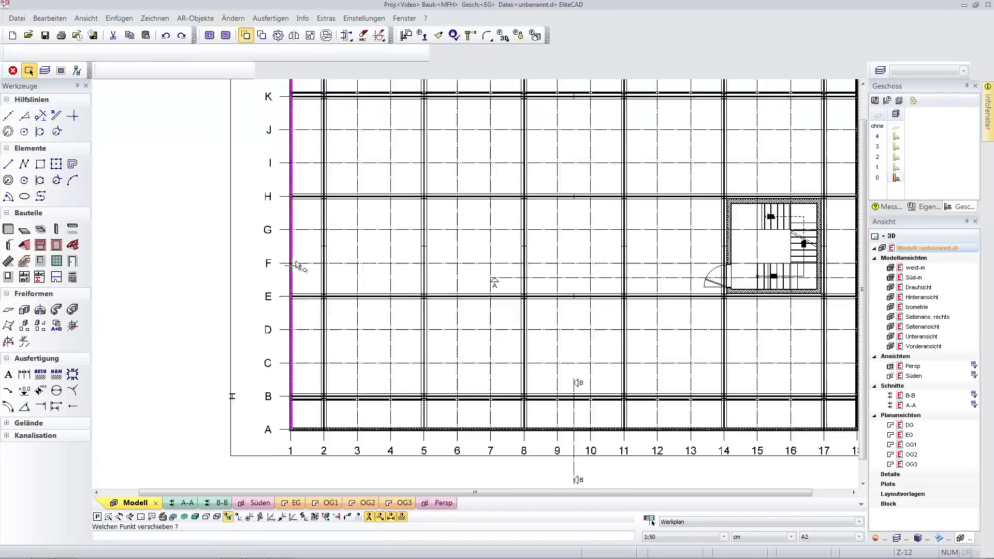
{"action": "scroll", "coordinate": [297, 254], "scroll_direction": "up", "scroll_amount": 3}
{"action": "scroll", "coordinate": [286, 170], "scroll_direction": "up", "scroll_amount": 3}
{"action": "left_click", "coordinate": [284, 174]}
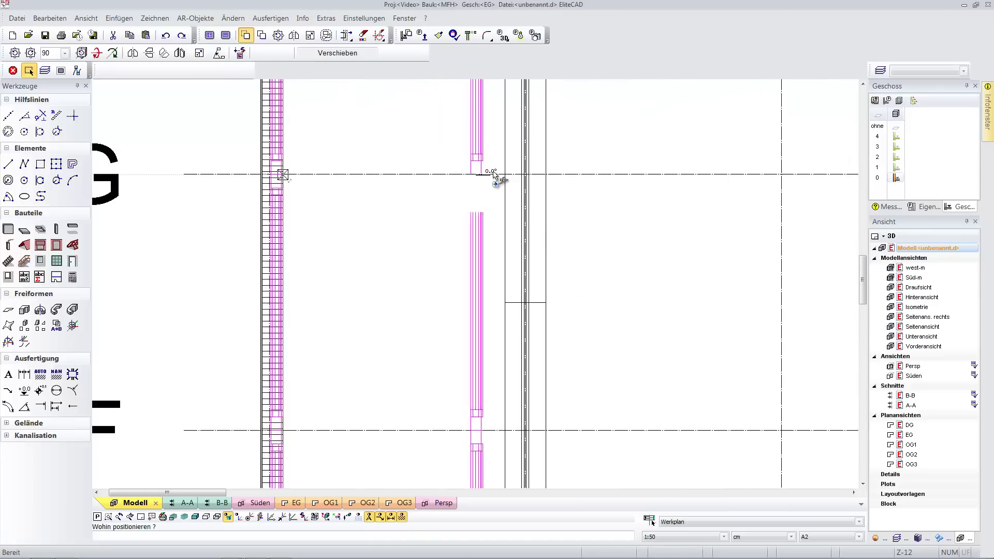
{"action": "scroll", "coordinate": [92, 200], "scroll_direction": "down", "scroll_amount": 4}
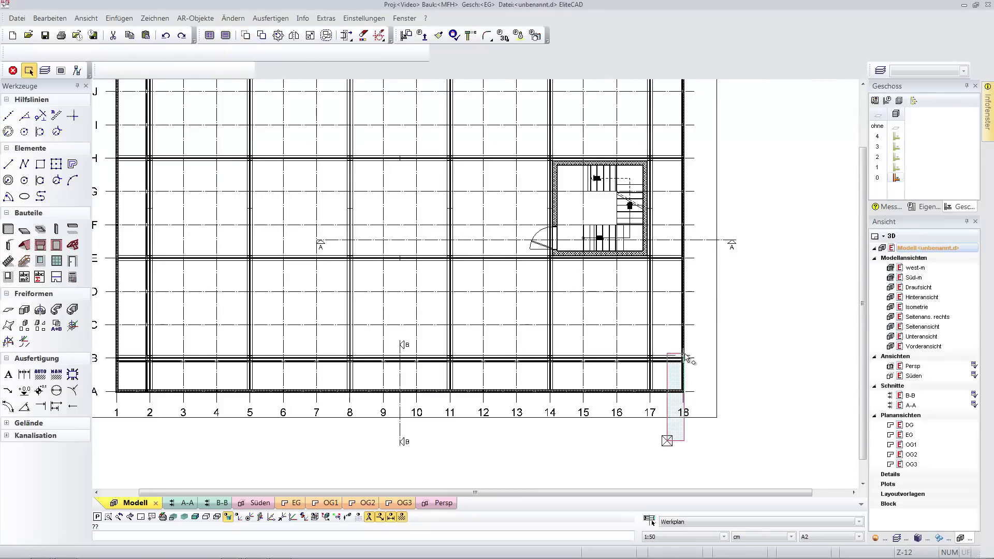
{"action": "scroll", "coordinate": [688, 360], "scroll_direction": "down", "scroll_amount": 2}
- Move the right outer wall on axis 18 to its new position
{"action": "left_click", "coordinate": [687, 155]}
{"action": "left_click", "coordinate": [246, 35]}
{"action": "scroll", "coordinate": [734, 227], "scroll_direction": "up", "scroll_amount": 2}
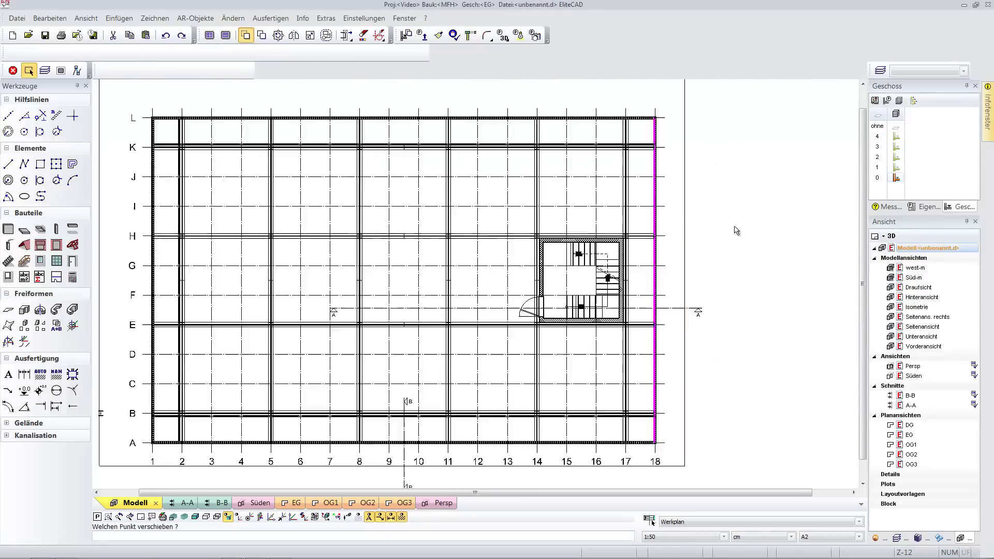
{"action": "scroll", "coordinate": [621, 233], "scroll_direction": "up", "scroll_amount": 5}
{"action": "scroll", "coordinate": [598, 342], "scroll_direction": "up", "scroll_amount": 3}
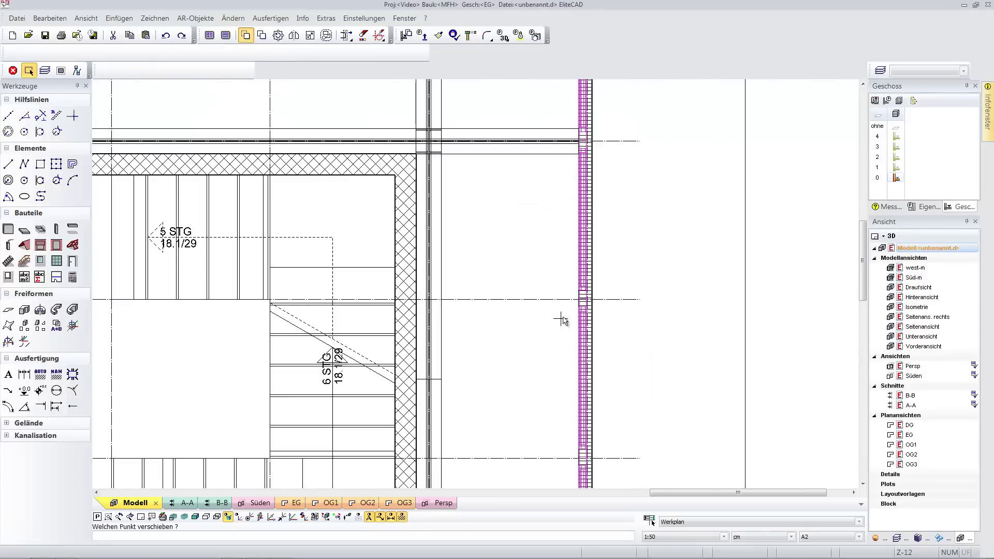
{"action": "left_click", "coordinate": [577, 462]}
{"action": "scroll", "coordinate": [559, 399], "scroll_direction": "down", "scroll_amount": 3}
{"action": "scroll", "coordinate": [596, 405], "scroll_direction": "down", "scroll_amount": 1}
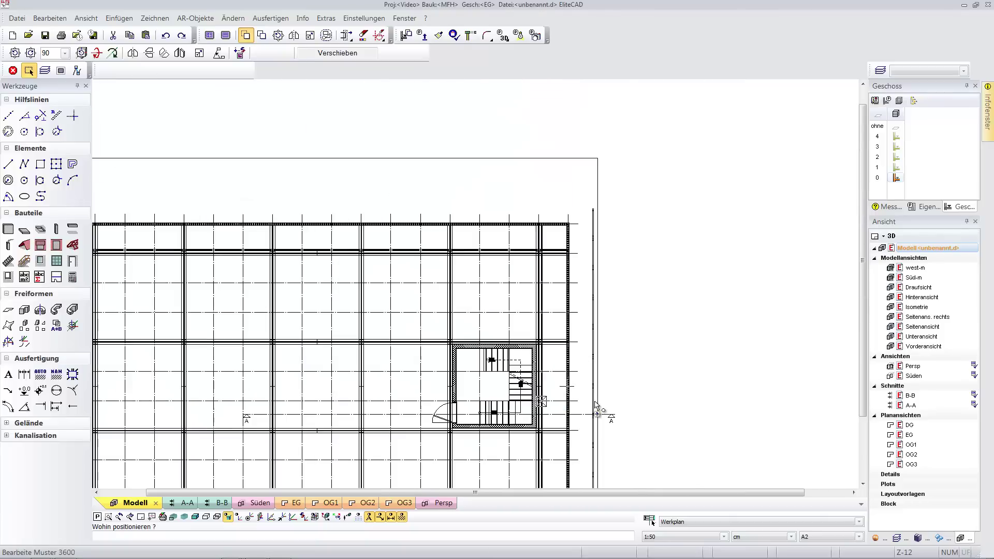
{"action": "left_click", "coordinate": [596, 409]}
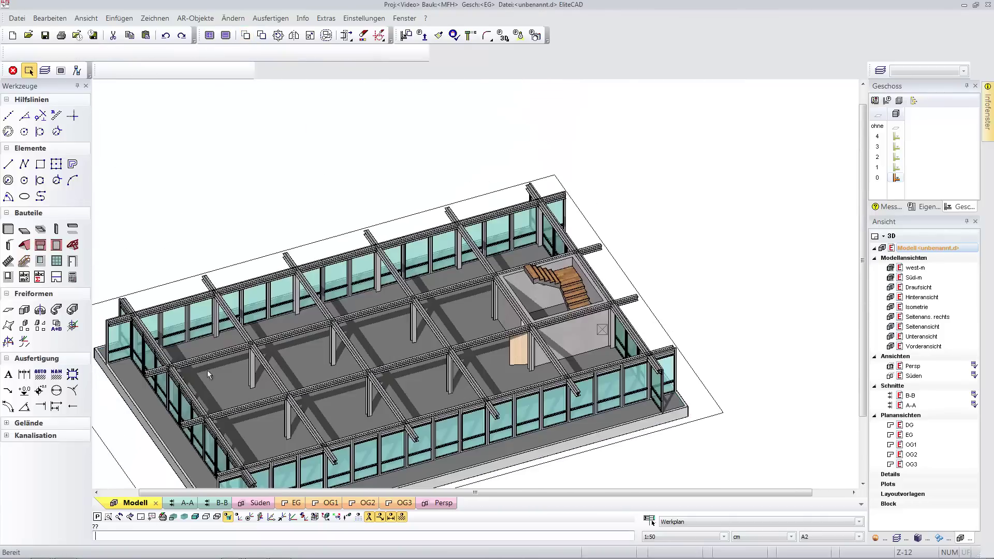
- Delete the four corner window elements from the ground-floor glass facade
{"action": "left_click", "coordinate": [116, 335]}
{"action": "scroll", "coordinate": [212, 399], "scroll_direction": "down", "scroll_amount": 2}
{"action": "left_click", "coordinate": [223, 456]}
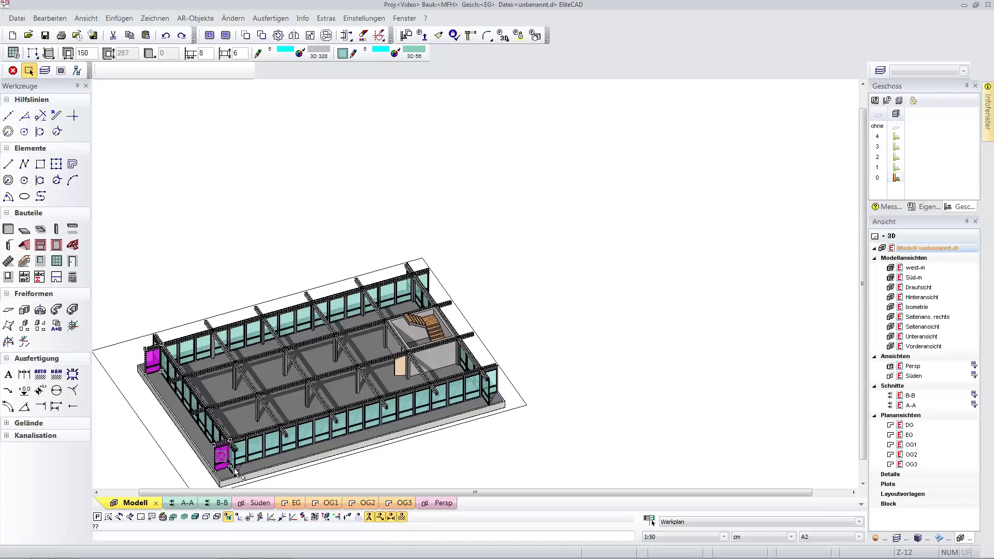
{"action": "left_click", "coordinate": [487, 381]}
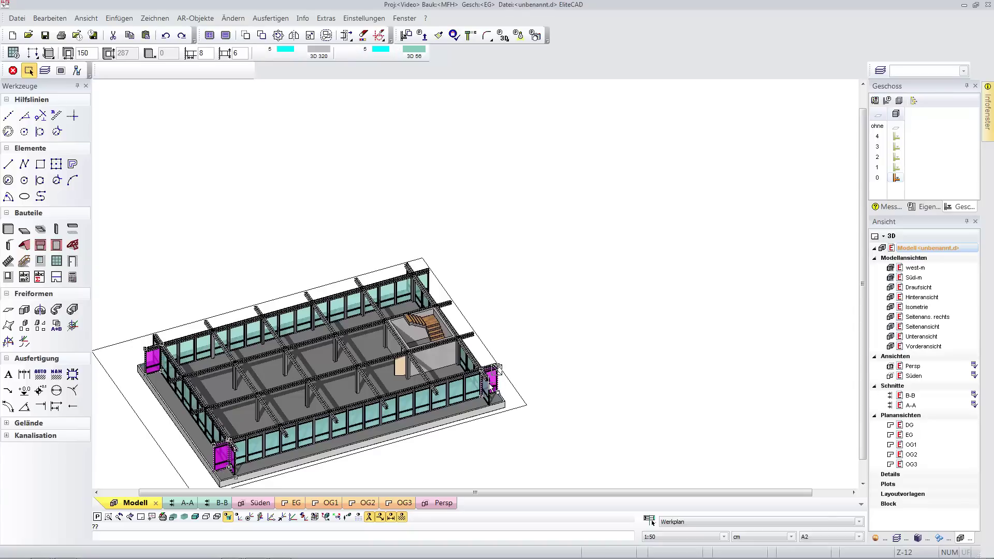
{"action": "left_click", "coordinate": [424, 282]}
{"action": "middle_click_drag", "start_coordinate": [174, 323], "coordinate": [302, 333]}
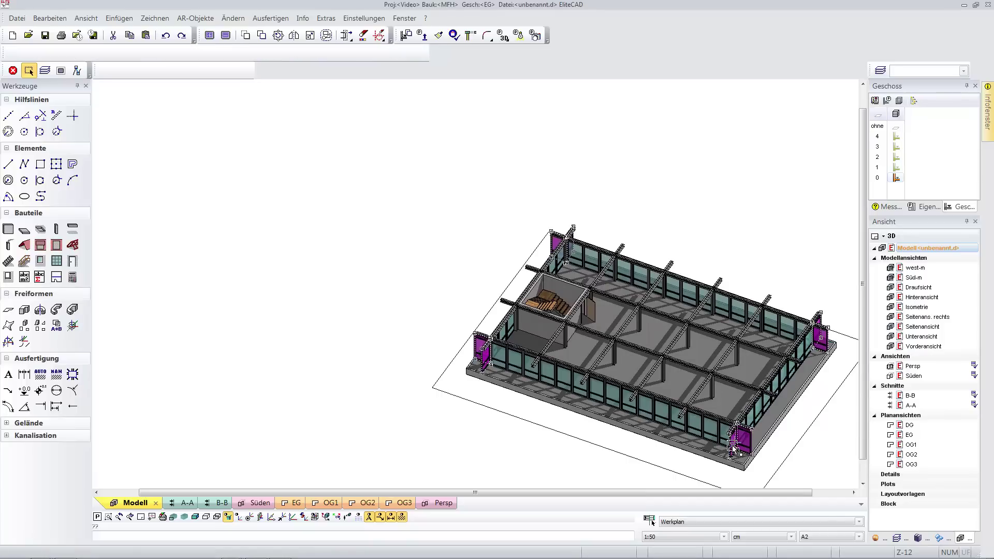
{"action": "key", "text": "Delete"}
- Select all the beams at once using whole-layer selection
{"action": "mouse_move", "coordinate": [713, 367]}
{"action": "middle_mouse_down"}
{"action": "mouse_move", "coordinate": [621, 349]}
{"action": "mouse_move", "coordinate": [301, 429]}
{"action": "middle_mouse_up"}
{"action": "left_click", "coordinate": [45, 70]}
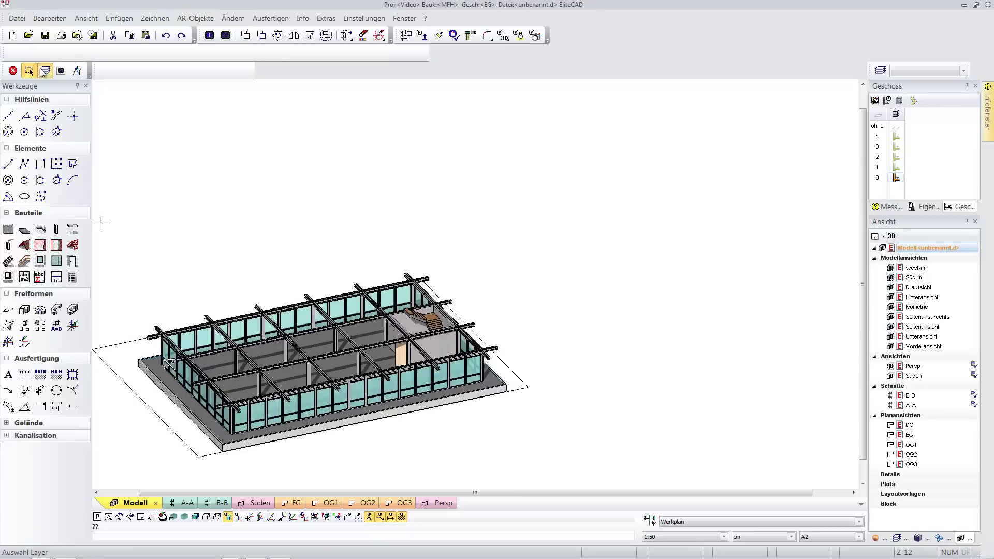
{"action": "left_click", "coordinate": [210, 323]}
- Stretch the beam end points in plan back to the glass facade line
{"action": "key", "text": "ctrl+1"}
{"action": "left_click", "coordinate": [346, 35]}
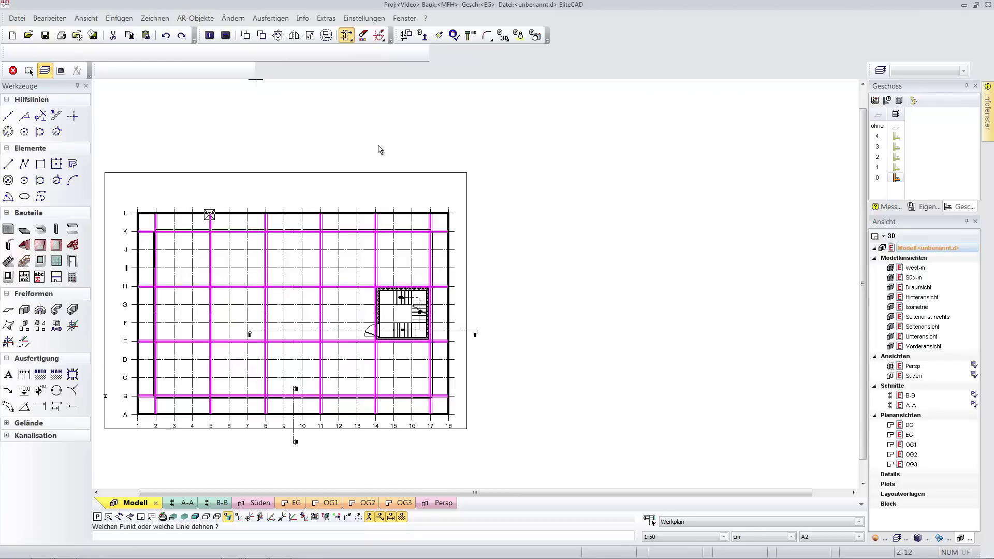
{"action": "scroll", "coordinate": [406, 446], "scroll_direction": "up", "scroll_amount": 3}
{"action": "mouse_move", "coordinate": [406, 446]}
{"action": "middle_mouse_down"}
{"action": "mouse_move", "coordinate": [522, 395]}
{"action": "mouse_move", "coordinate": [632, 441]}
{"action": "middle_mouse_up"}
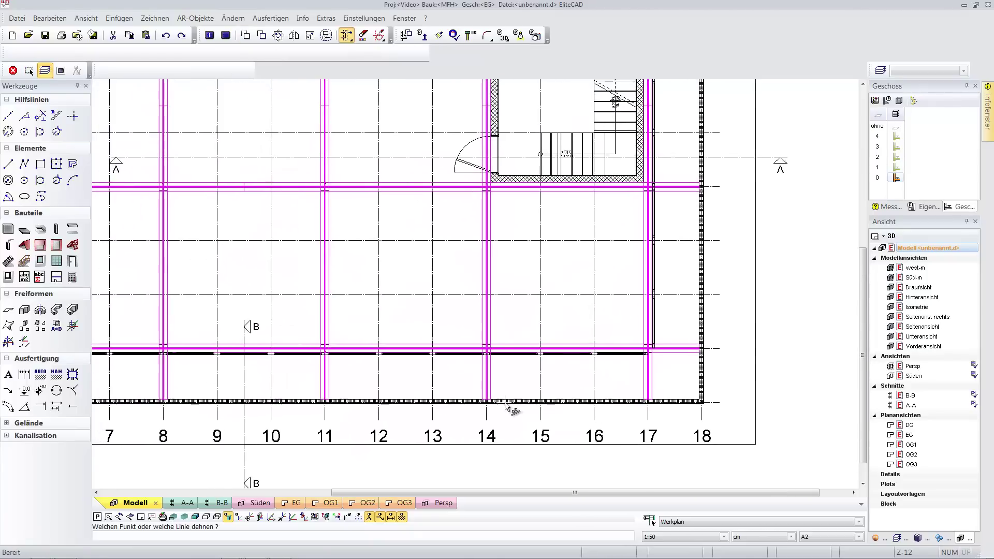
{"action": "left_click", "coordinate": [493, 402]}
{"action": "scroll", "coordinate": [491, 401], "scroll_direction": "up", "scroll_amount": 2}
{"action": "scroll", "coordinate": [493, 402], "scroll_direction": "up", "scroll_amount": 1}
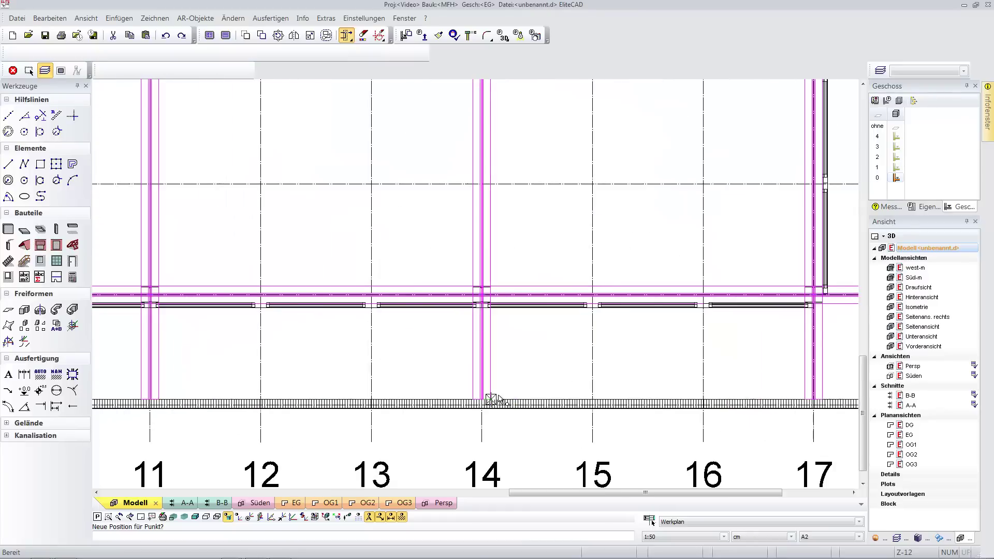
{"action": "left_click", "coordinate": [497, 315]}
{"action": "scroll", "coordinate": [518, 356], "scroll_direction": "down", "scroll_amount": 3}
{"action": "scroll", "coordinate": [518, 356], "scroll_direction": "down", "scroll_amount": 3}
{"action": "left_click", "coordinate": [123, 356]}
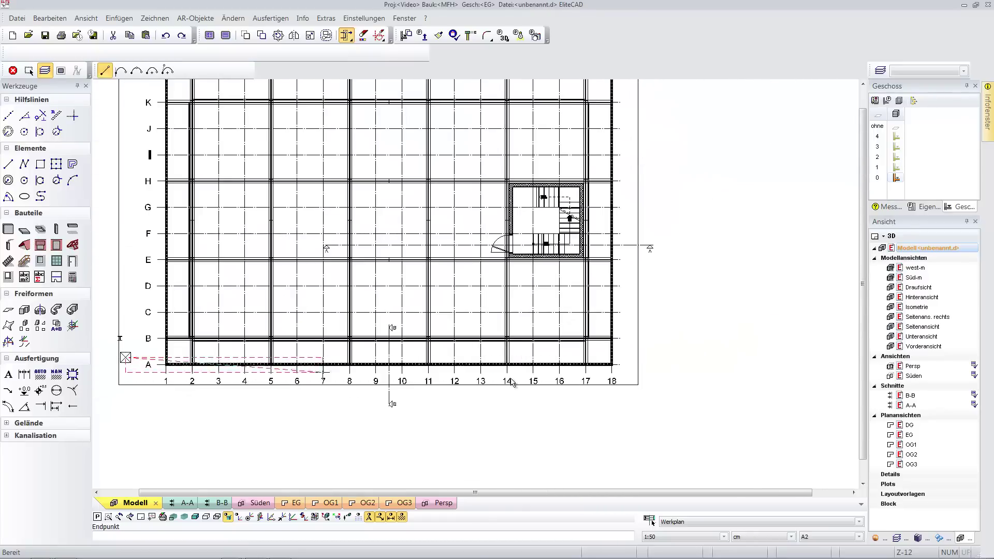
{"action": "key", "text": "Escape"}
- Orbit and zoom into a 3D view to check the shortened beam frame
{"action": "scroll", "coordinate": [654, 364], "scroll_direction": "down", "scroll_amount": 1}
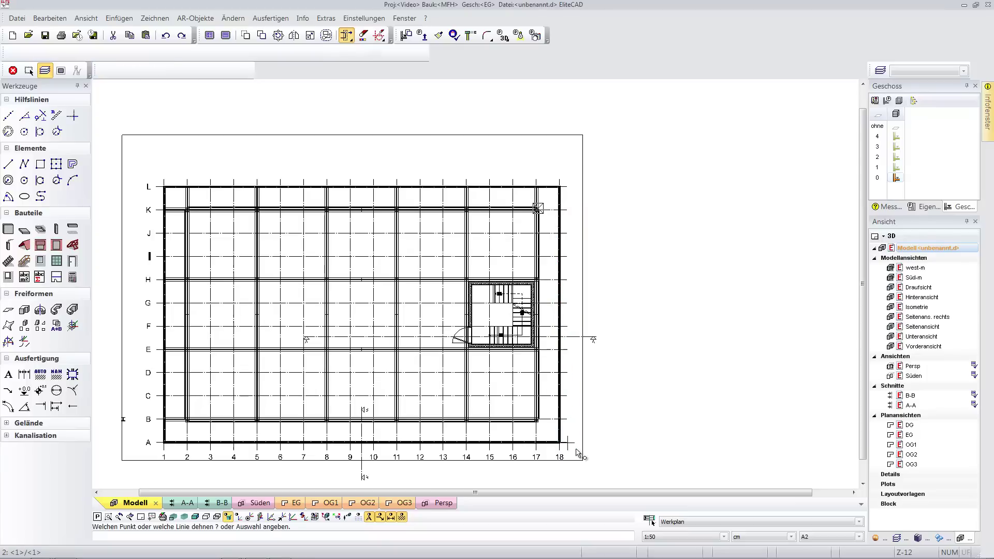
{"action": "scroll", "coordinate": [233, 347], "scroll_direction": "up", "scroll_amount": 1}
{"action": "scroll", "coordinate": [215, 461], "scroll_direction": "down", "scroll_amount": 2}
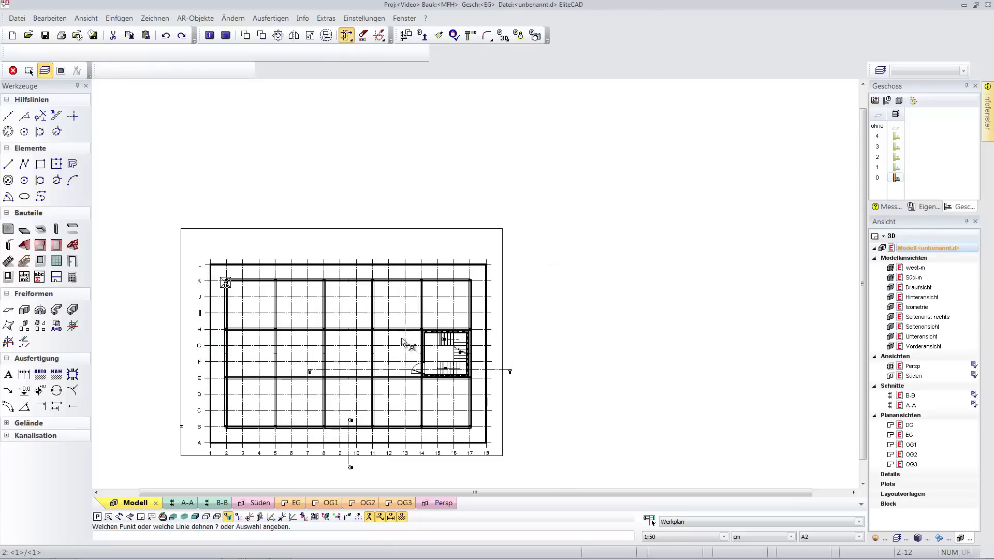
{"action": "middle_click_drag", "start_coordinate": [406, 337], "coordinate": [498, 265], "text": "shift"}
{"action": "scroll", "coordinate": [650, 244], "scroll_direction": "up", "scroll_amount": 1}
{"action": "scroll", "coordinate": [598, 300], "scroll_direction": "up", "scroll_amount": 2}
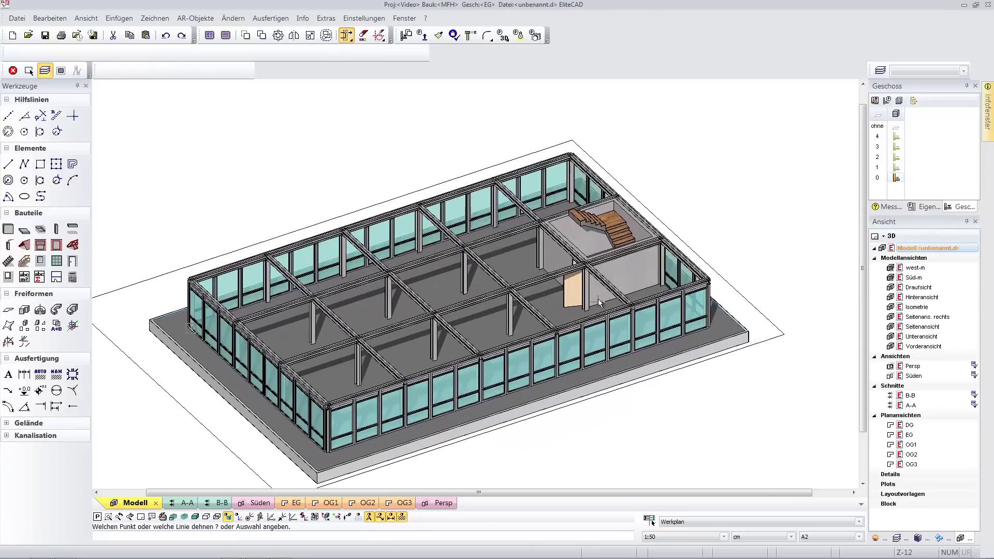
{"action": "scroll", "coordinate": [541, 359], "scroll_direction": "up", "scroll_amount": 1}
{"action": "scroll", "coordinate": [413, 444], "scroll_direction": "up", "scroll_amount": 1}
{"action": "scroll", "coordinate": [413, 444], "scroll_direction": "up", "scroll_amount": 2}
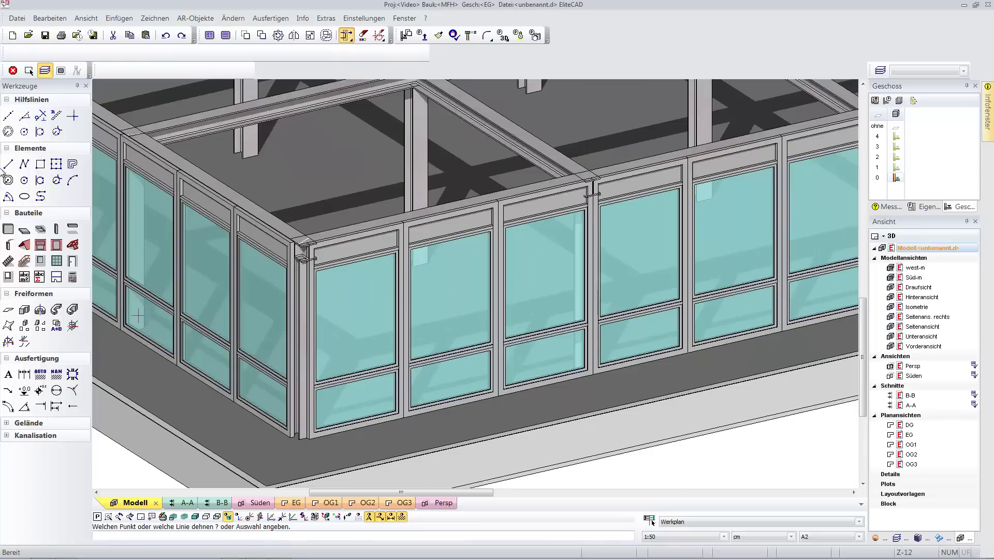
- Start a wall with its thickness set to 10 in the WAND dialog
{"action": "left_click", "coordinate": [7, 228]}
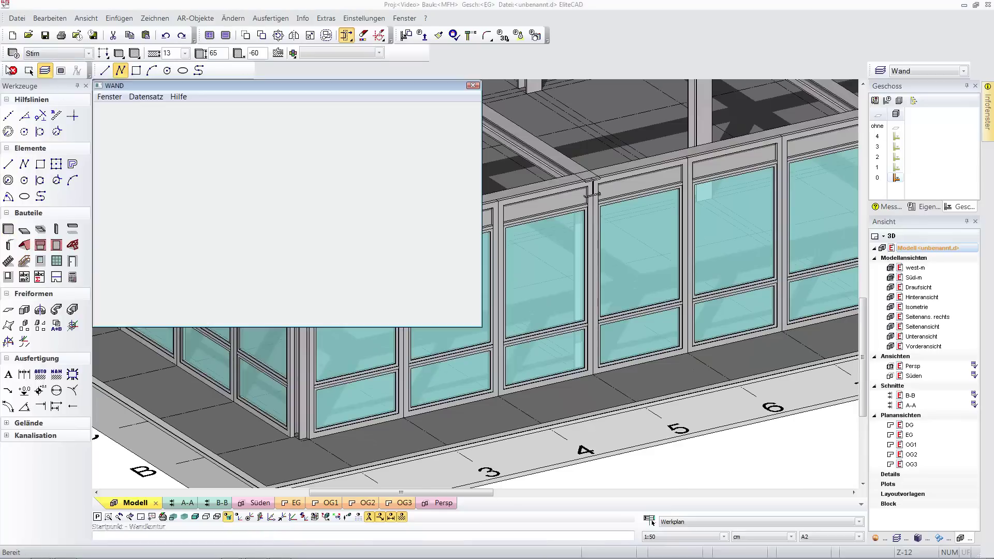
{"action": "double_click", "coordinate": [288, 162]}
{"action": "type", "text": "10"}
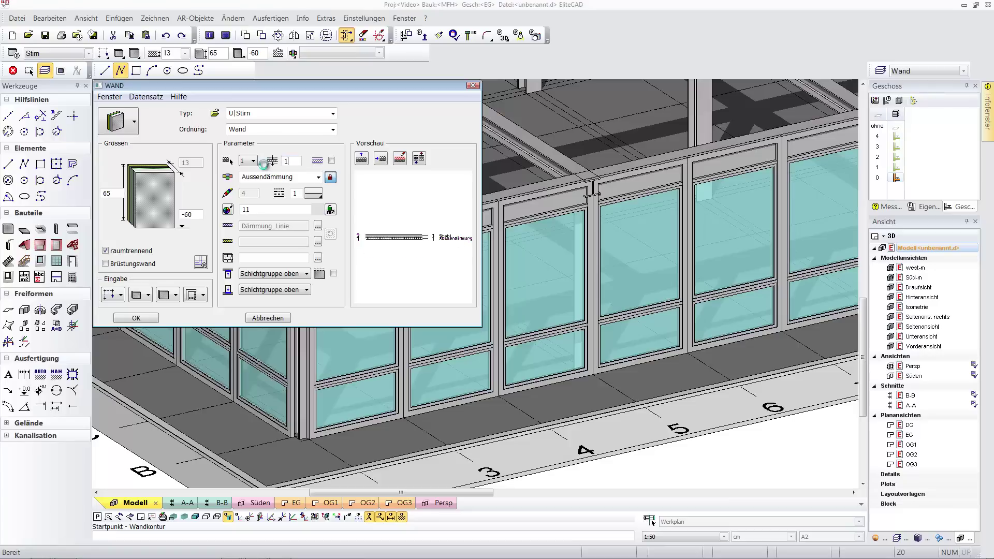
{"action": "key", "text": "Tab"}
{"action": "left_click", "coordinate": [136, 318]}
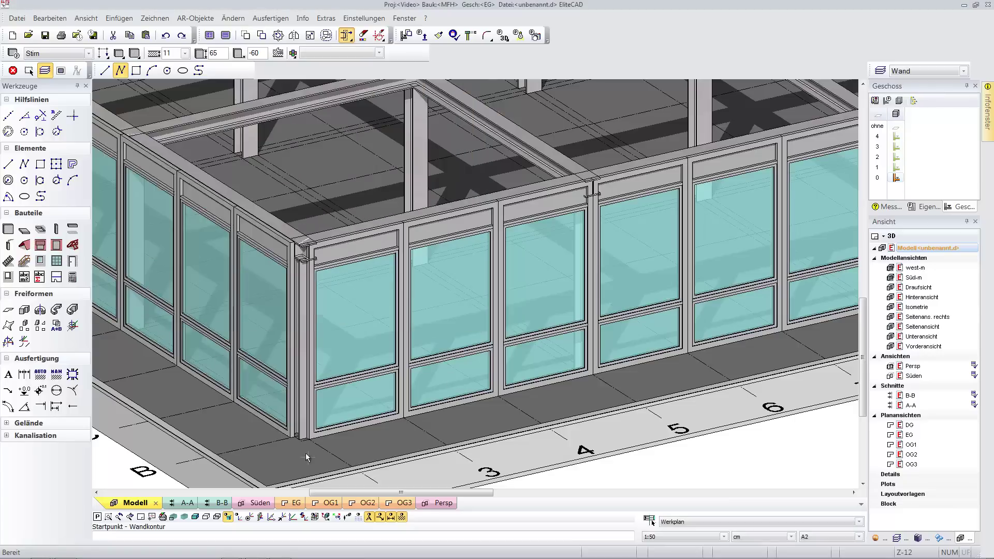
- Draw the short wall across the front-left corner gap, choosing its build side
{"action": "left_click", "coordinate": [289, 443]}
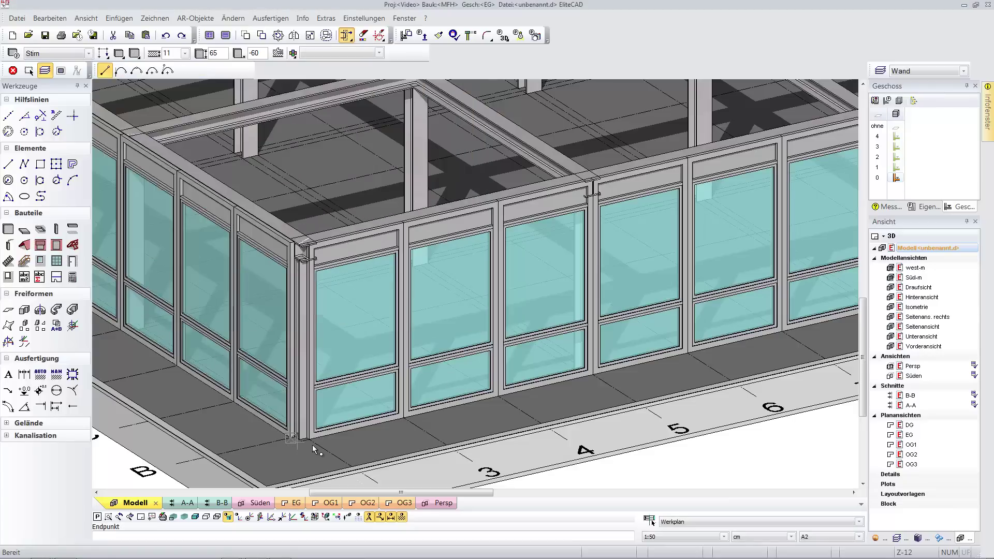
{"action": "left_click", "coordinate": [309, 442]}
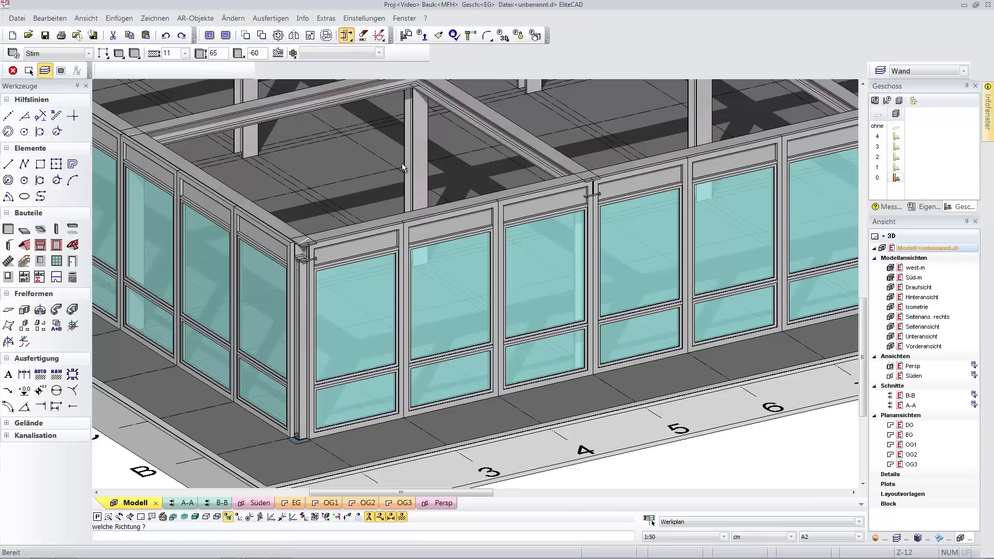
{"action": "left_click", "coordinate": [380, 186]}
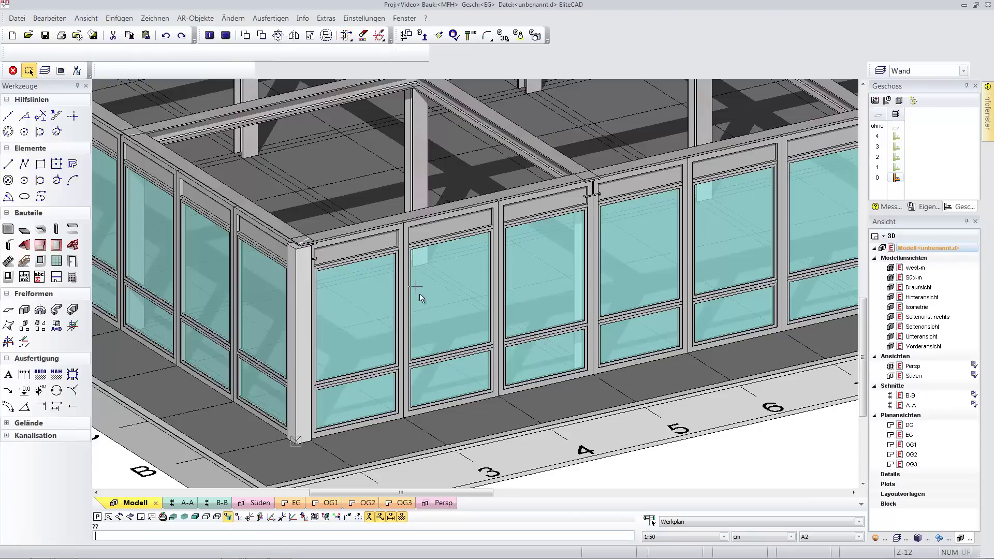
- Copy the corner wall with 90° rotation to the remaining three corners, back in 3D
{"action": "scroll", "coordinate": [420, 294], "scroll_direction": "down", "scroll_amount": 5}
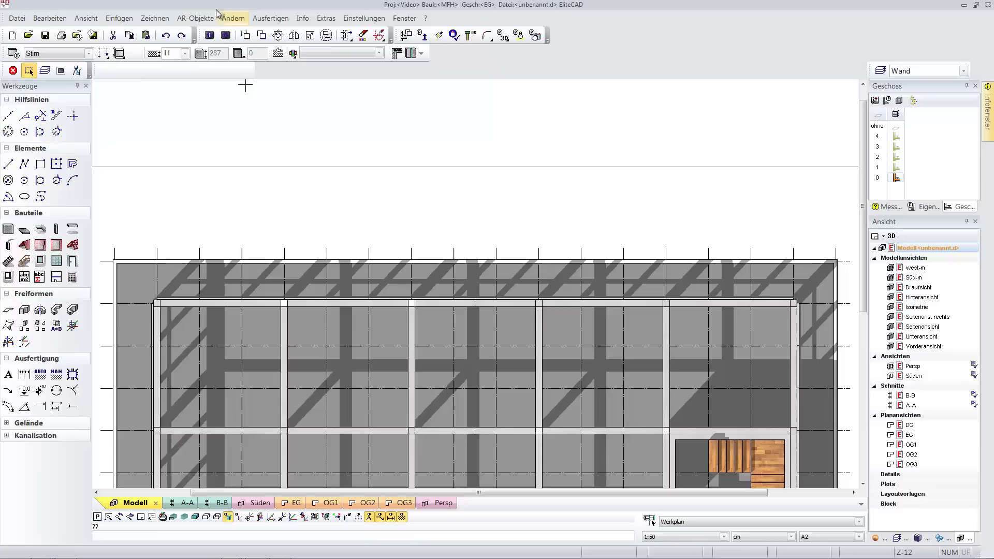
{"action": "left_click", "coordinate": [262, 35]}
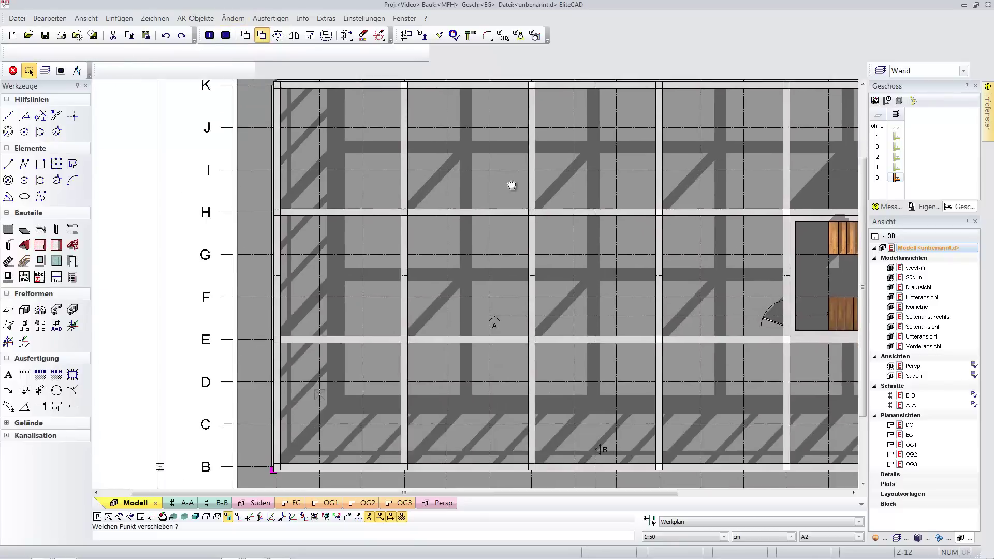
{"action": "left_click", "coordinate": [321, 360]}
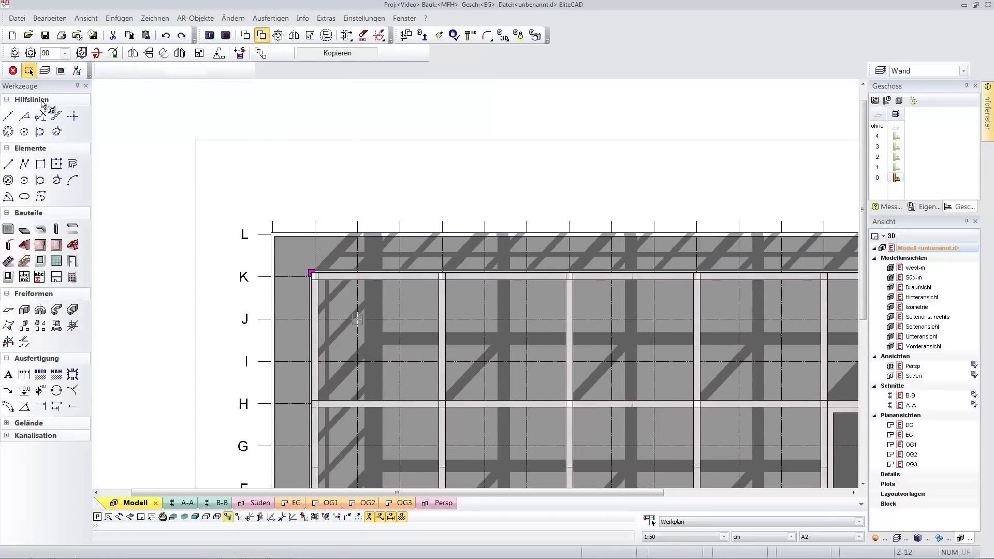
{"action": "middle_click_drag", "start_coordinate": [683, 382], "coordinate": [393, 357]}
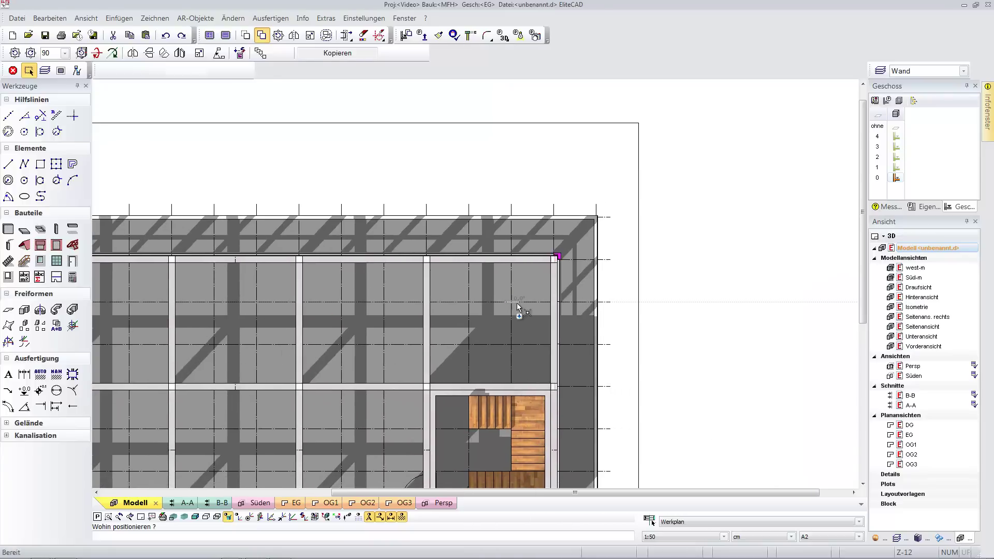
{"action": "middle_click_drag", "start_coordinate": [572, 460], "coordinate": [505, 191]}
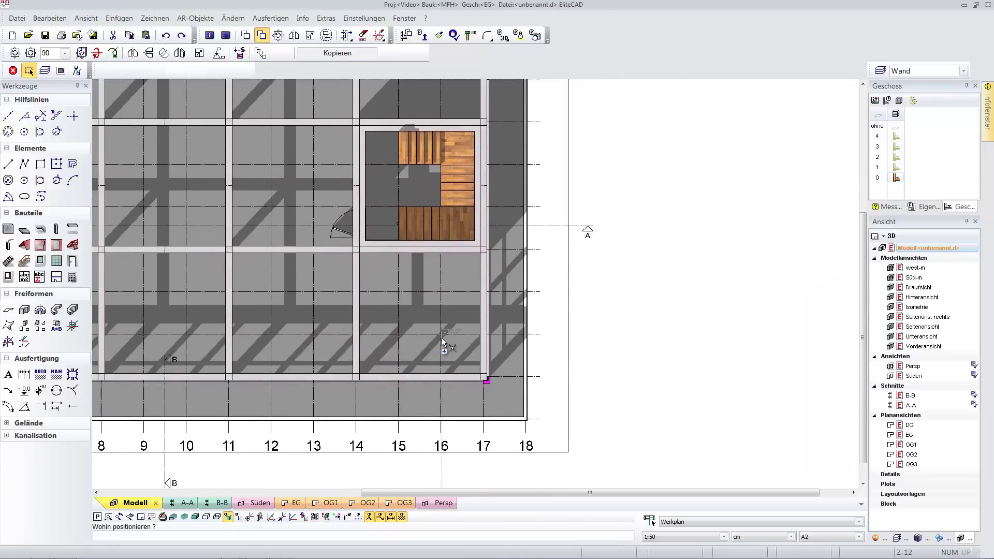
{"action": "left_click", "coordinate": [896, 114]}
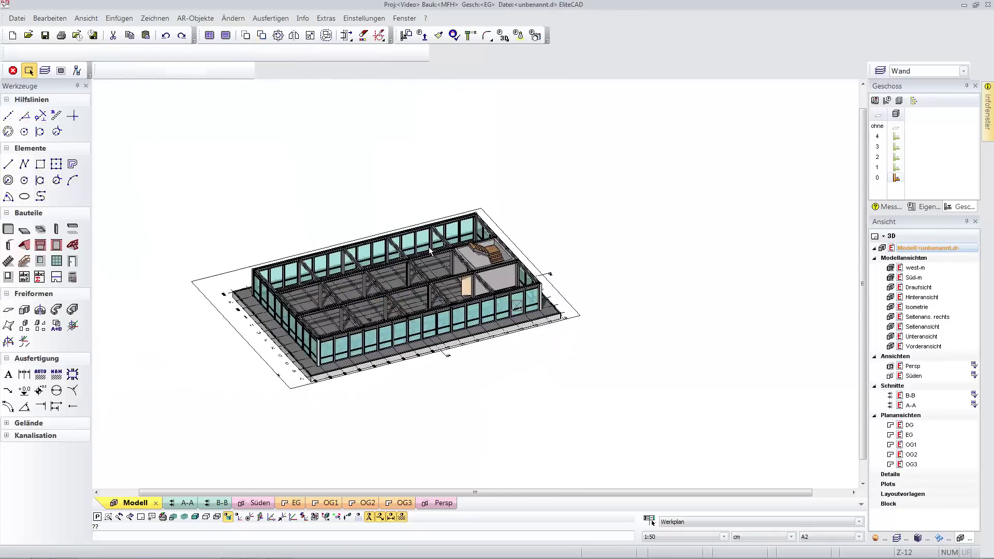
- Hide OG3's wall layer and copy the ground-floor glass walls up to it
{"action": "left_click", "coordinate": [897, 118]}
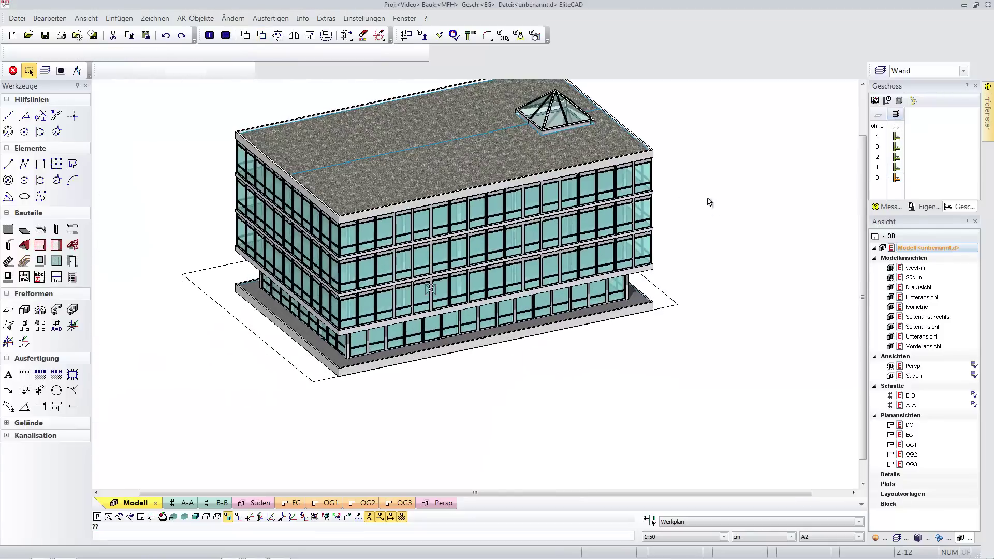
{"action": "left_click", "coordinate": [897, 147]}
{"action": "left_click", "coordinate": [45, 70]}
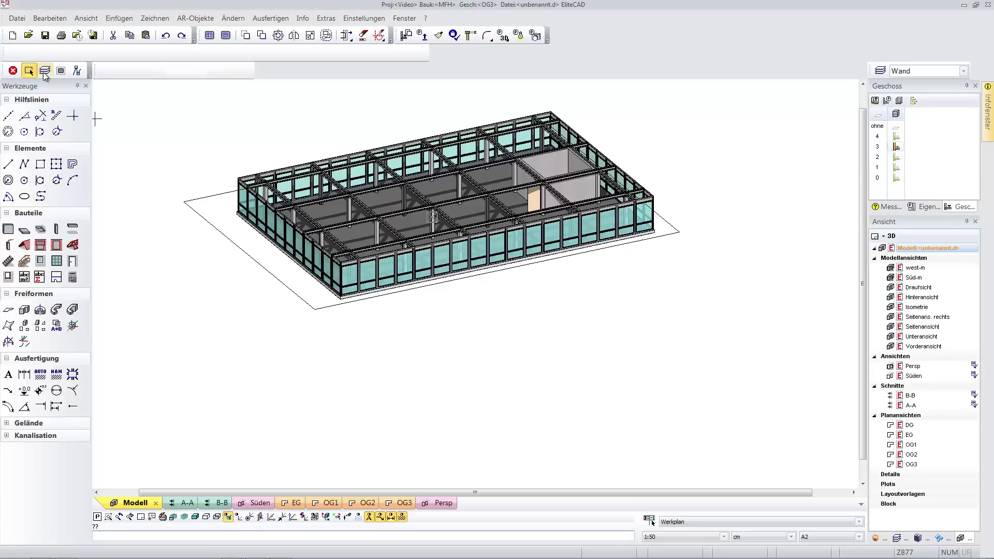
{"action": "left_click", "coordinate": [385, 272]}
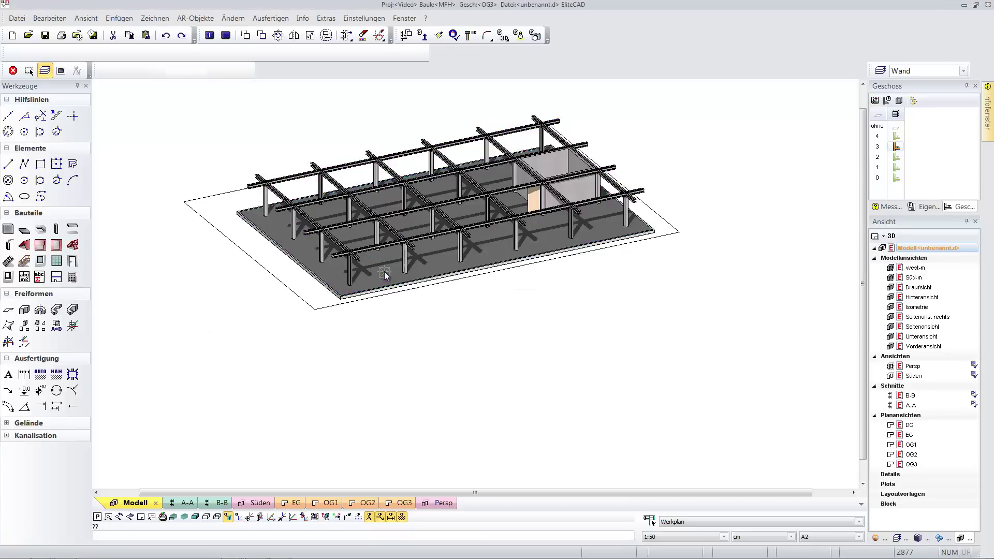
{"action": "left_click", "coordinate": [896, 179]}
{"action": "left_click", "coordinate": [895, 148]}
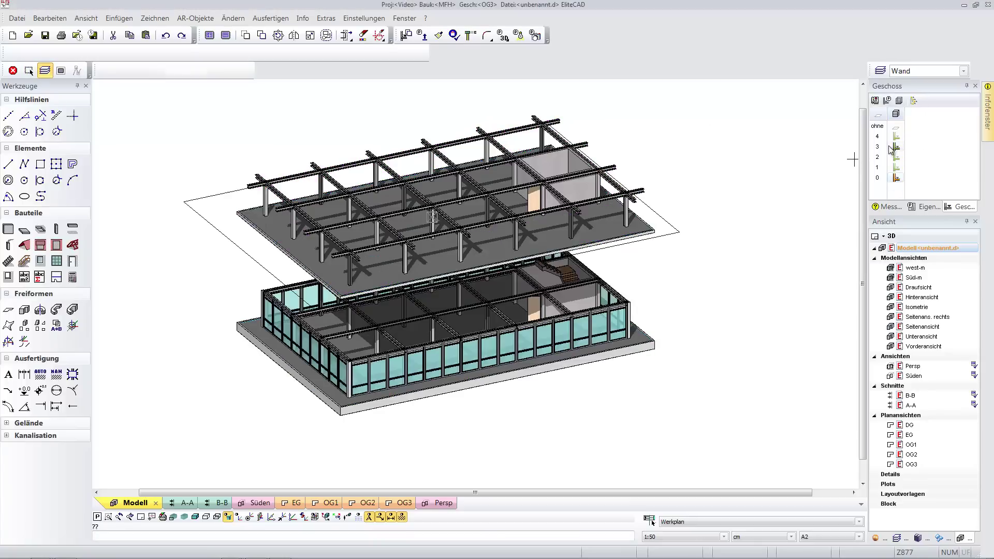
{"action": "left_click", "coordinate": [414, 35]}
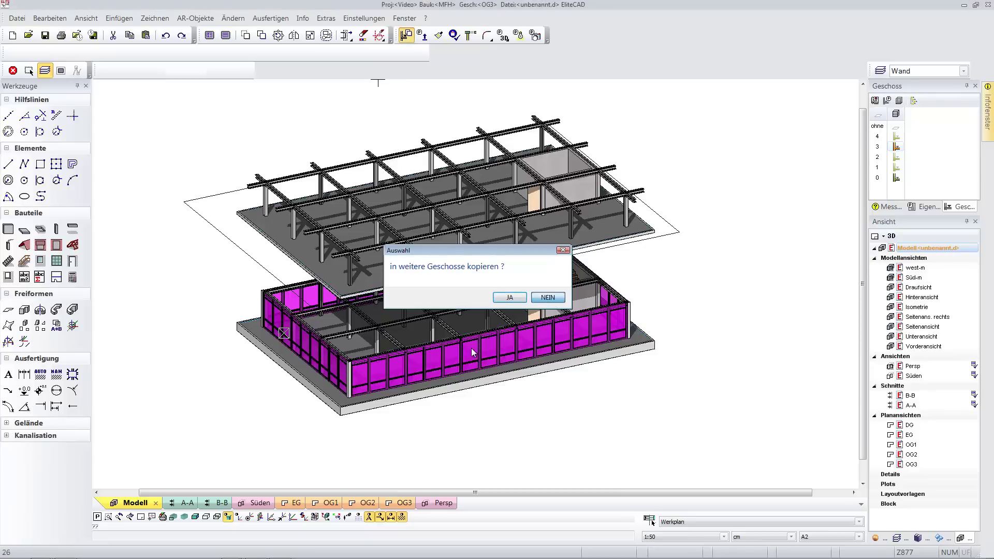
{"action": "left_click", "coordinate": [510, 298]}
- Delete the upper storey's roof beams and display all storeys together
{"action": "left_click", "coordinate": [897, 150]}
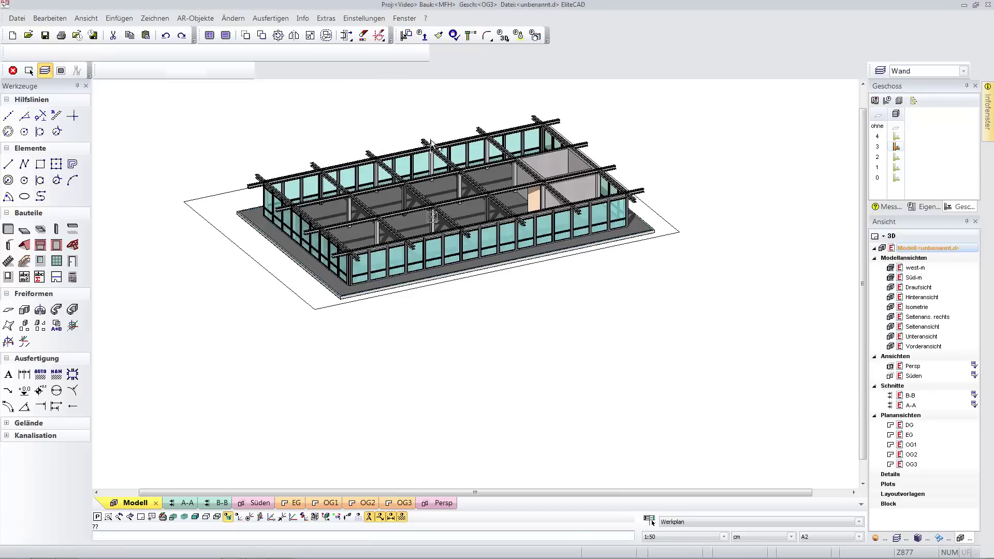
{"action": "key", "text": "Delete"}
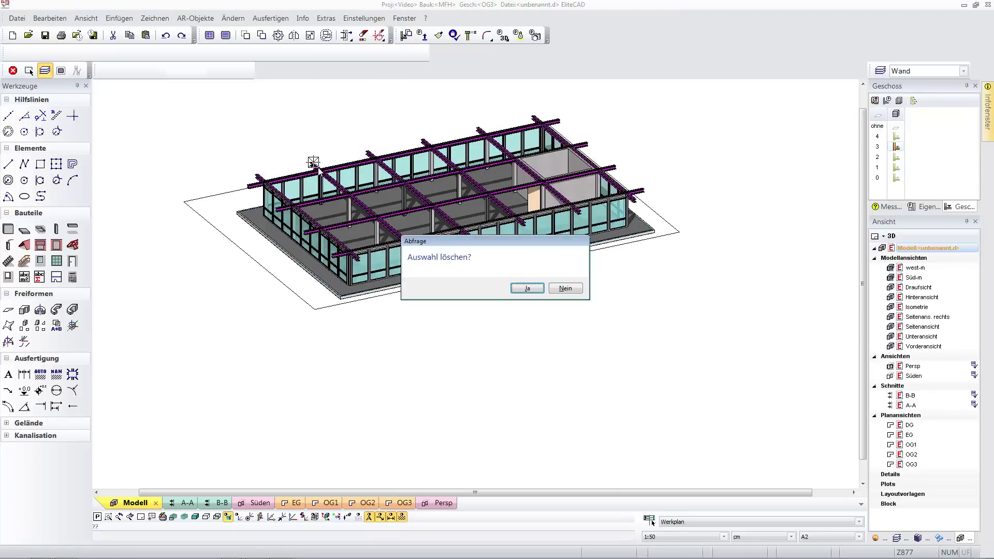
{"action": "key", "text": "Return"}
{"action": "left_click", "coordinate": [897, 178]}
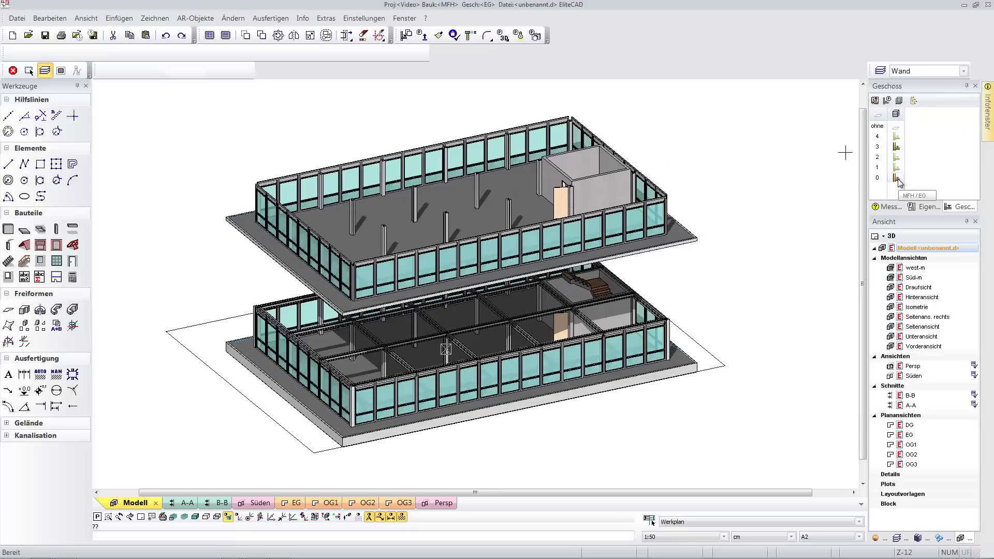
{"action": "left_click", "coordinate": [413, 39]}
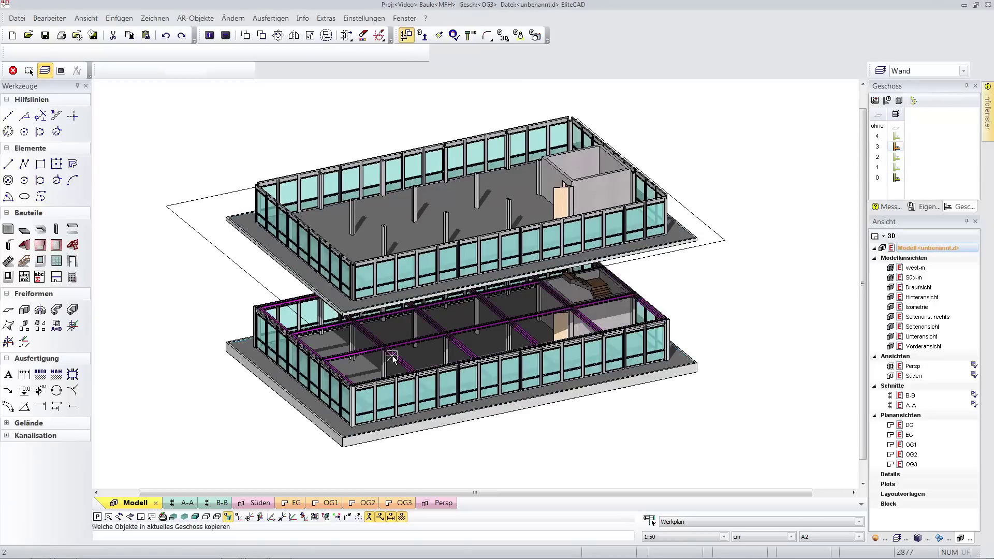
- Show storey 3 alone in plan and pick its L-shaped edge contour for a railing
{"action": "left_click", "coordinate": [897, 149]}
{"action": "key", "text": "F5"}
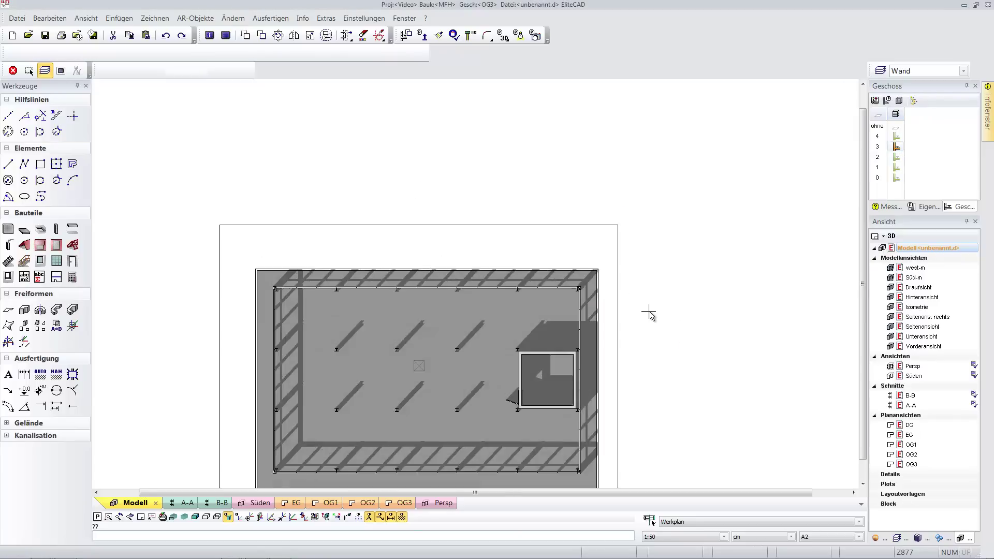
{"action": "left_click", "coordinate": [9, 261]}
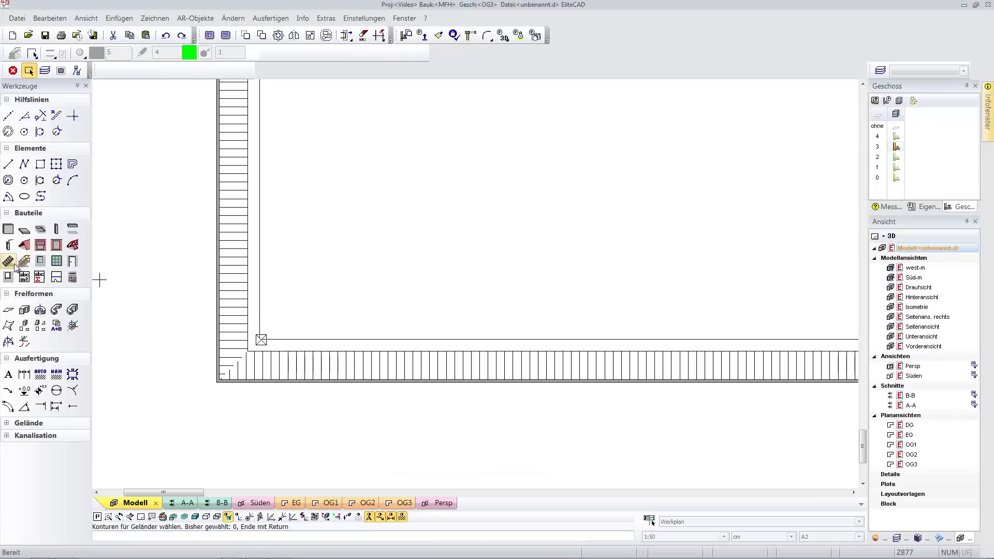
{"action": "left_click", "coordinate": [260, 329]}
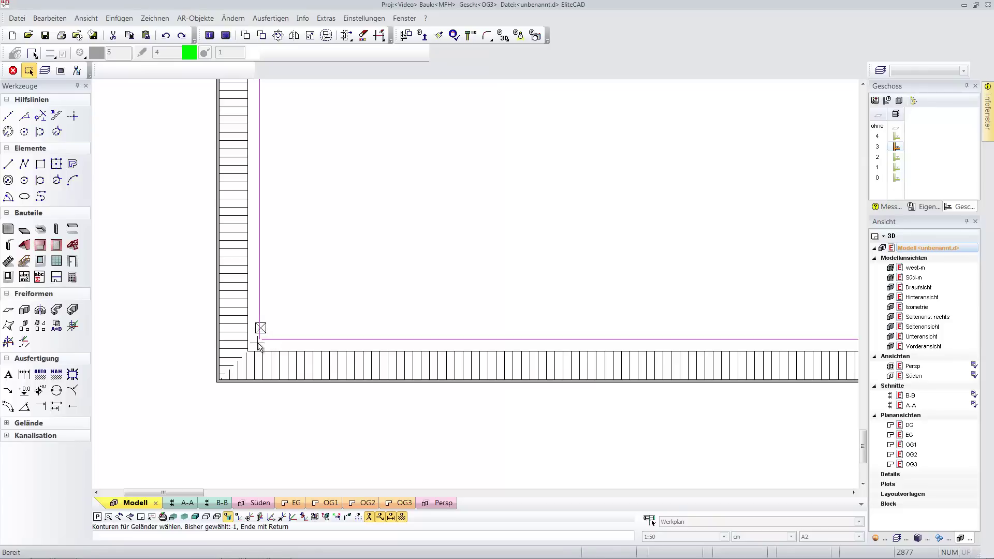
{"action": "key", "text": "Return"}
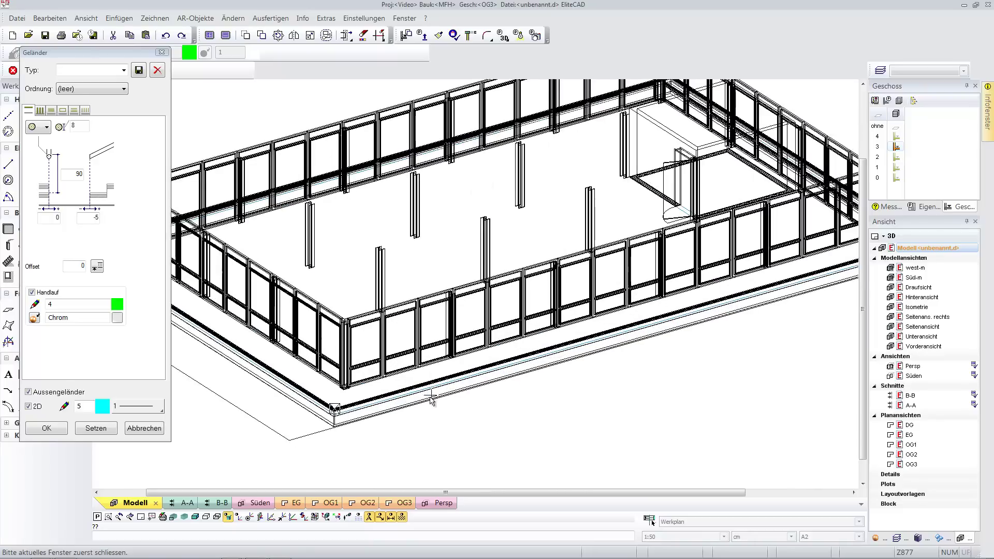
- Set railing posts to 150 maximum spacing with a thicker post cross-section
{"action": "left_click", "coordinate": [40, 110]}
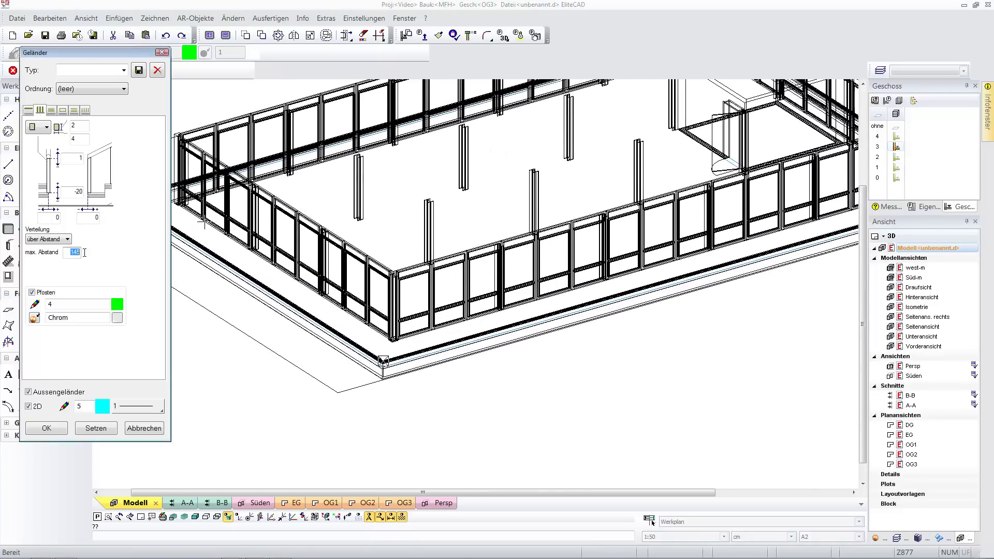
{"action": "type", "text": "150"}
{"action": "left_click", "coordinate": [96, 429]}
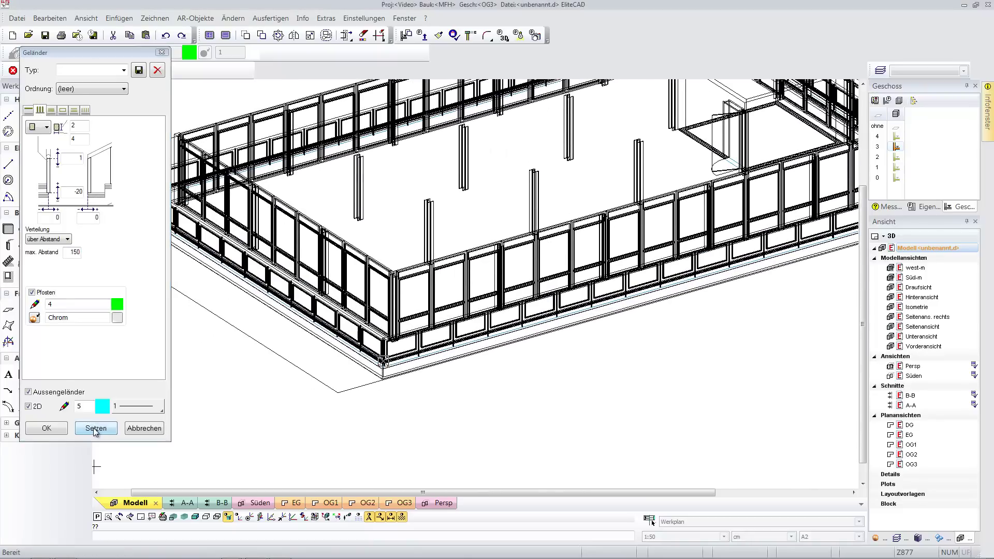
{"action": "scroll", "coordinate": [370, 420], "scroll_direction": "up", "scroll_amount": 5}
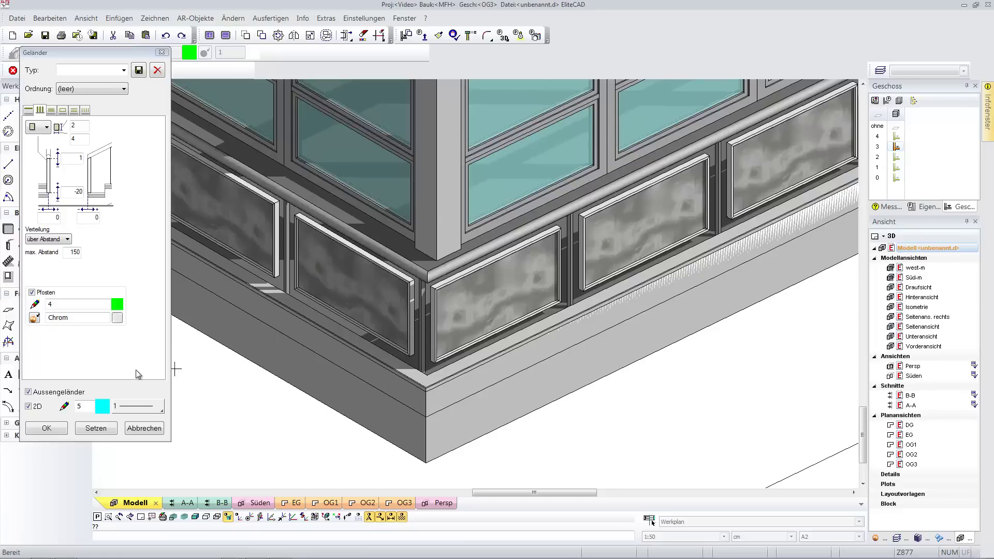
{"action": "left_click", "coordinate": [82, 167]}
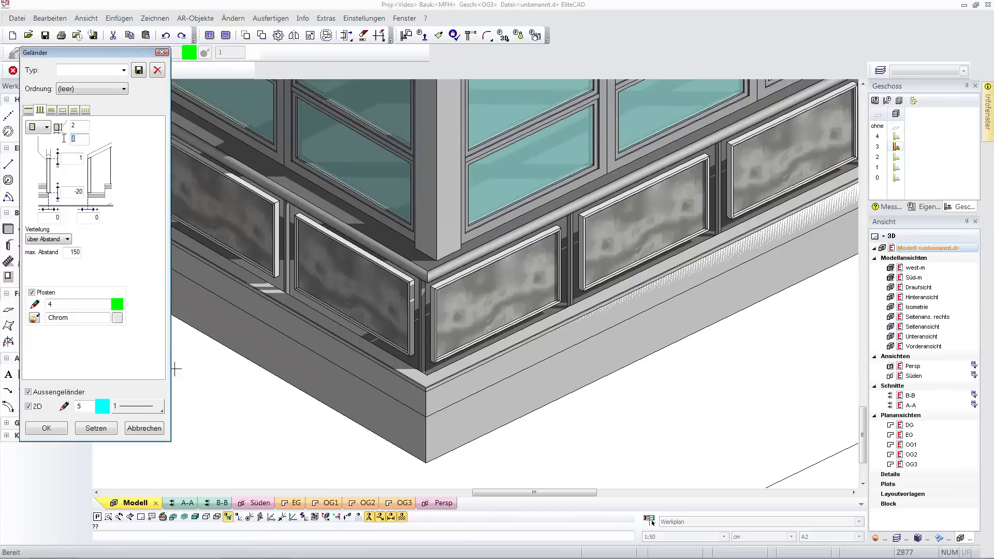
{"action": "type", "text": "8"}
{"action": "left_click", "coordinate": [99, 429]}
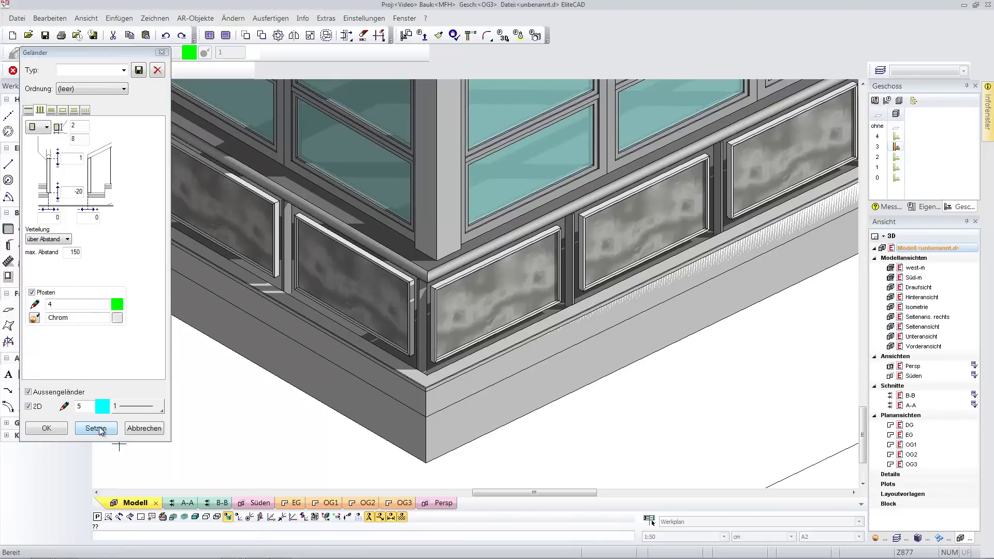
- Adjust the railing frame and fill it with perforated Blech003 sheet-metal panels
{"action": "left_click", "coordinate": [63, 111]}
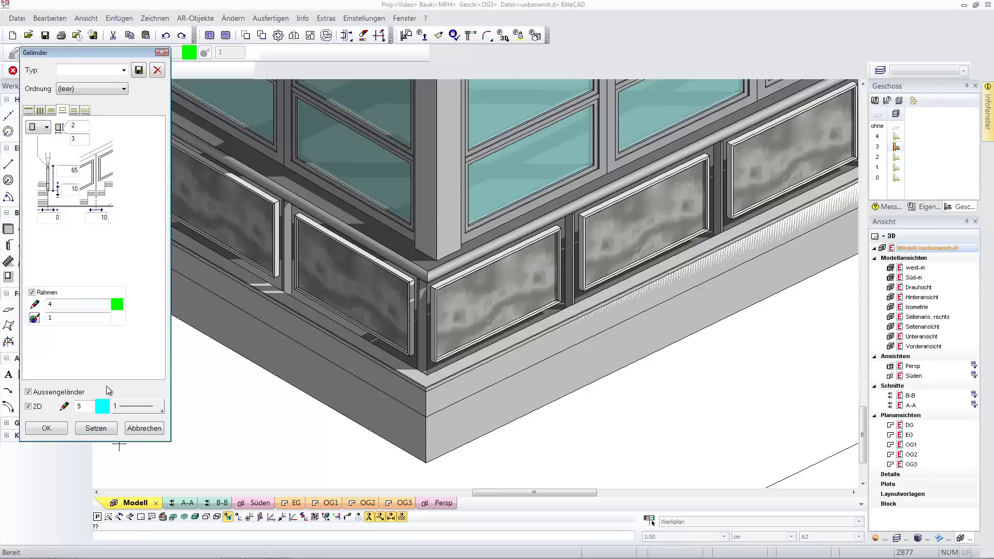
{"action": "left_click", "coordinate": [96, 430]}
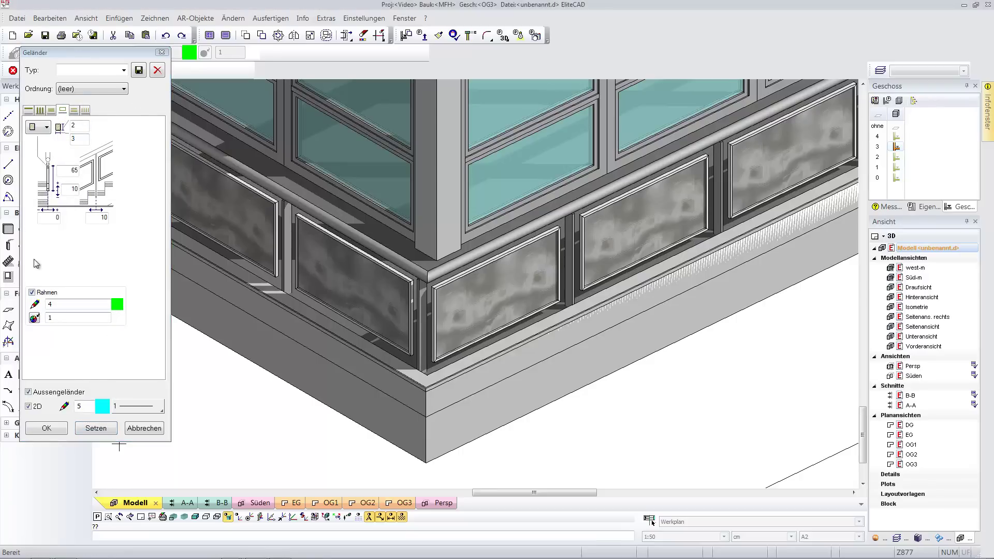
{"action": "left_click", "coordinate": [51, 110]}
{"action": "left_click", "coordinate": [107, 431]}
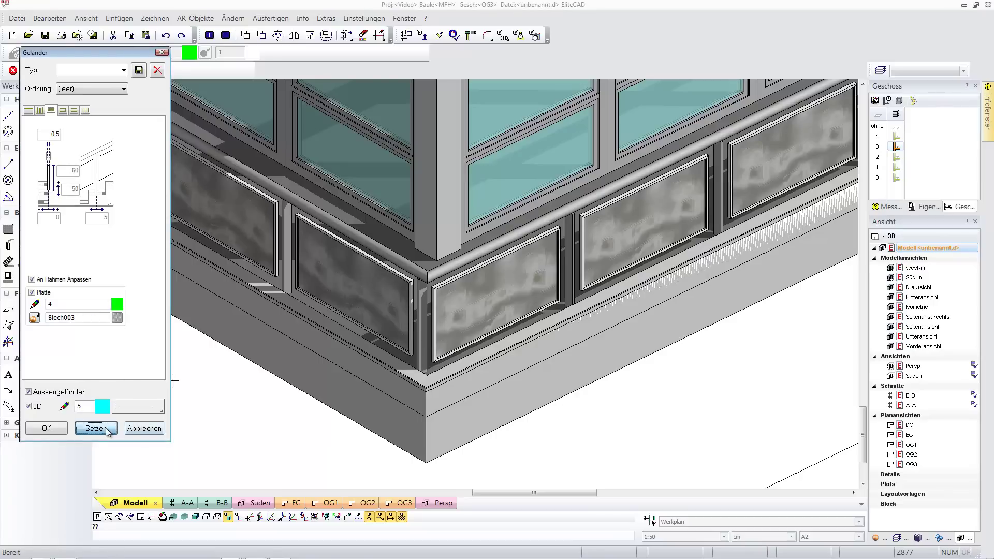
{"action": "left_click", "coordinate": [61, 110]}
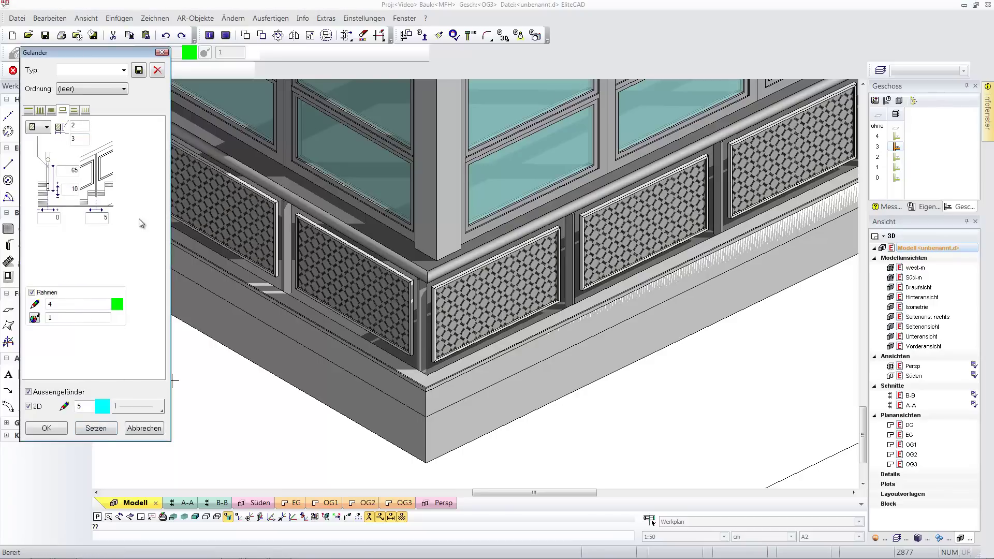
{"action": "left_click", "coordinate": [96, 428]}
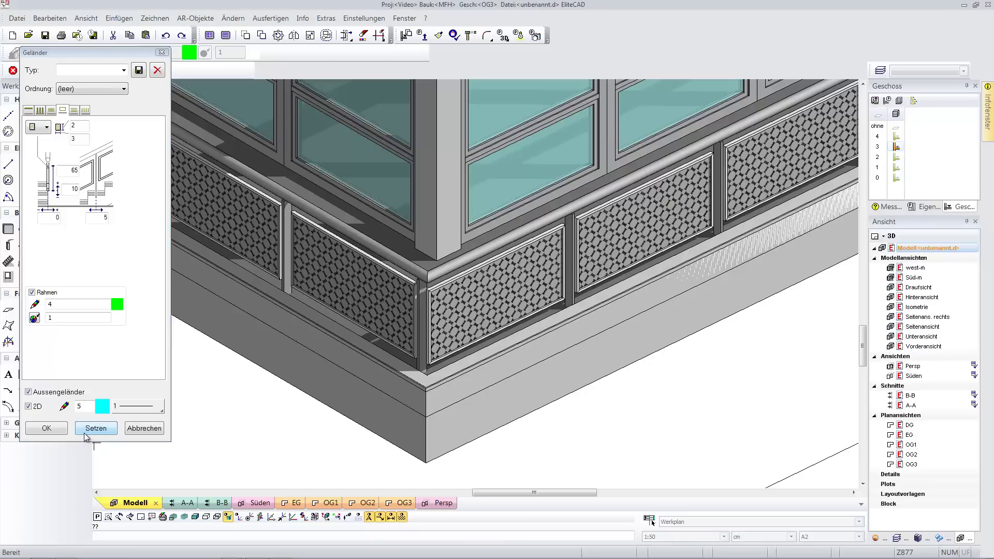
- Place the finished railing and show all storeys of the building
{"action": "left_click", "coordinate": [42, 428]}
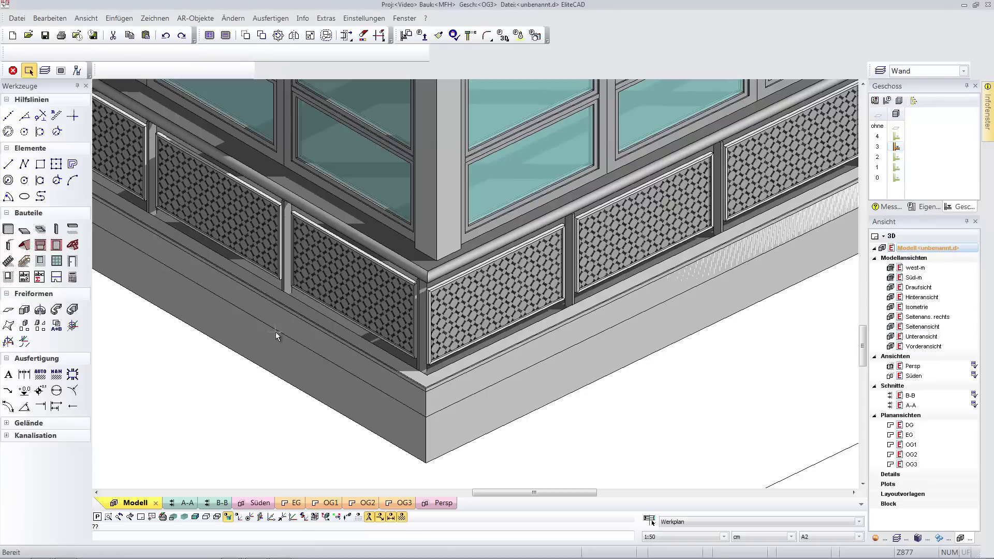
{"action": "scroll", "coordinate": [477, 261], "scroll_direction": "down", "scroll_amount": 4}
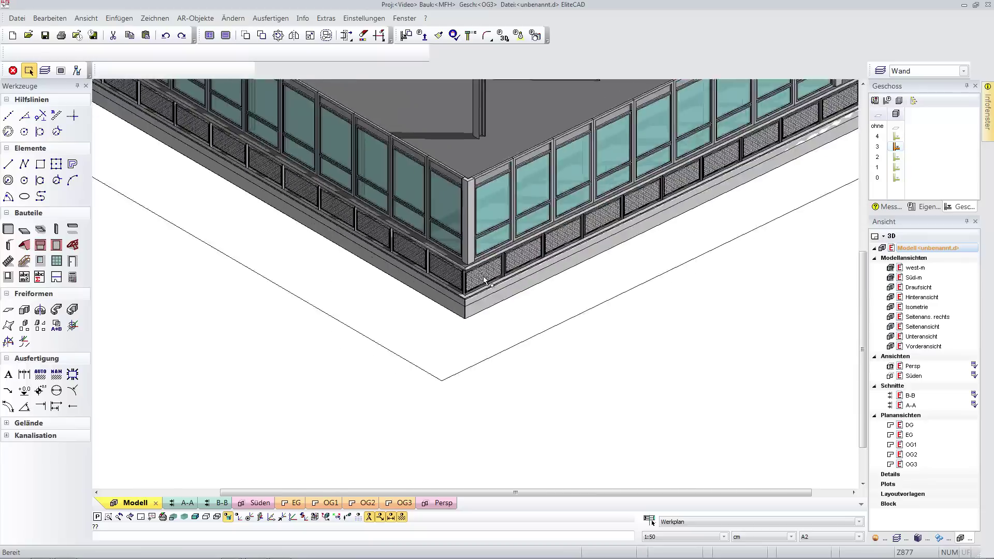
{"action": "scroll", "coordinate": [486, 280], "scroll_direction": "down", "scroll_amount": 3}
{"action": "left_click", "coordinate": [896, 113]}
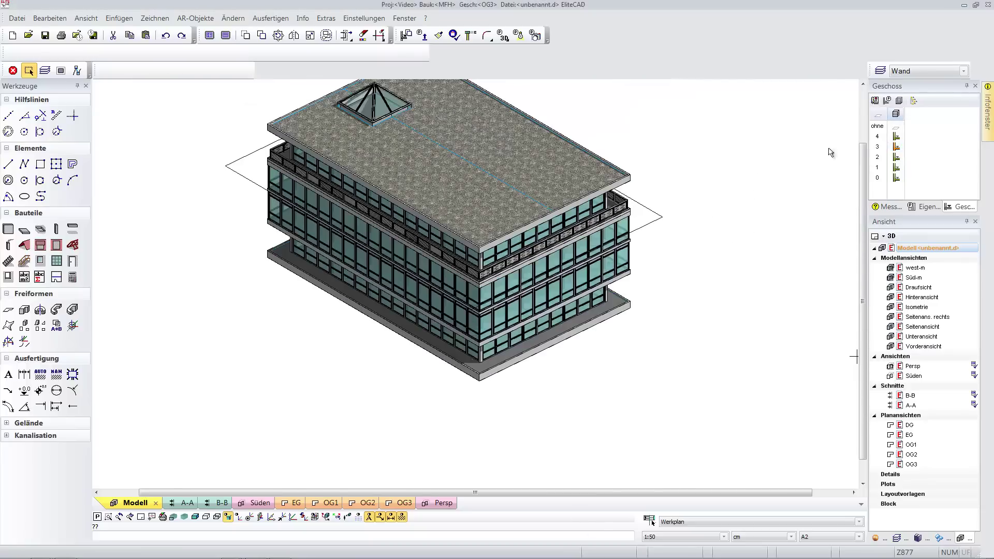
{"action": "scroll", "coordinate": [563, 392], "scroll_direction": "down", "scroll_amount": 1}
- View the Persp perspective, Süden elevation and A-A section, ending on the EG plan
{"action": "double_click", "coordinate": [913, 367]}
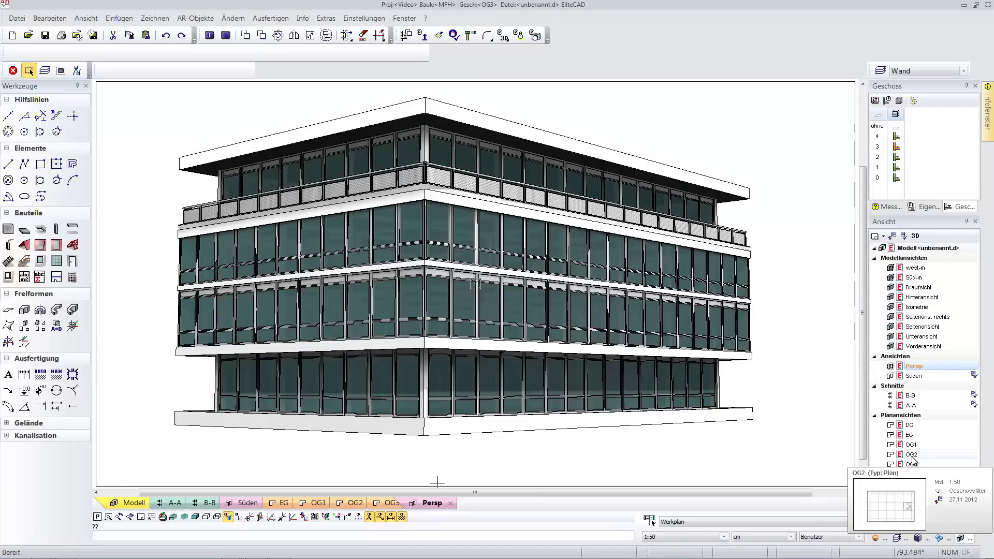
{"action": "double_click", "coordinate": [973, 384]}
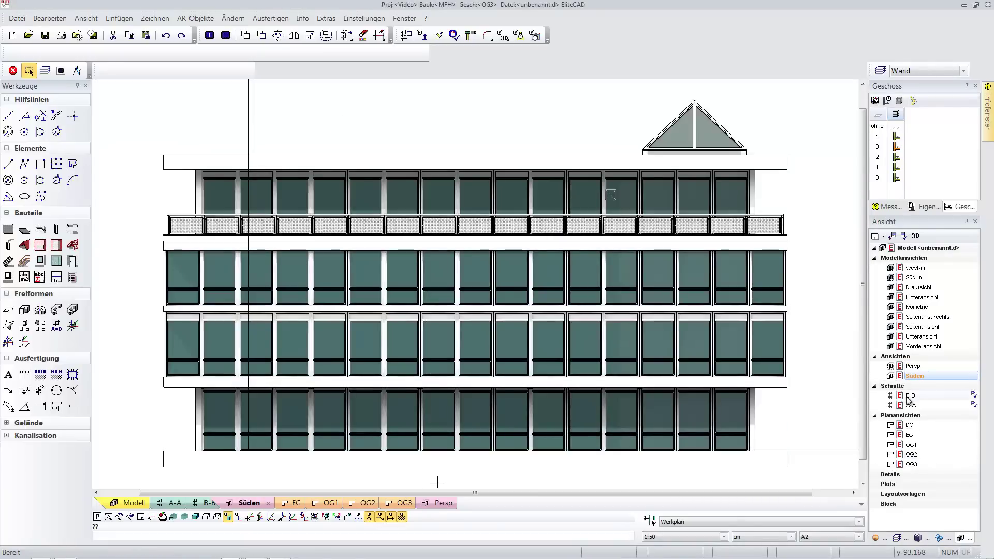
{"action": "double_click", "coordinate": [974, 406]}
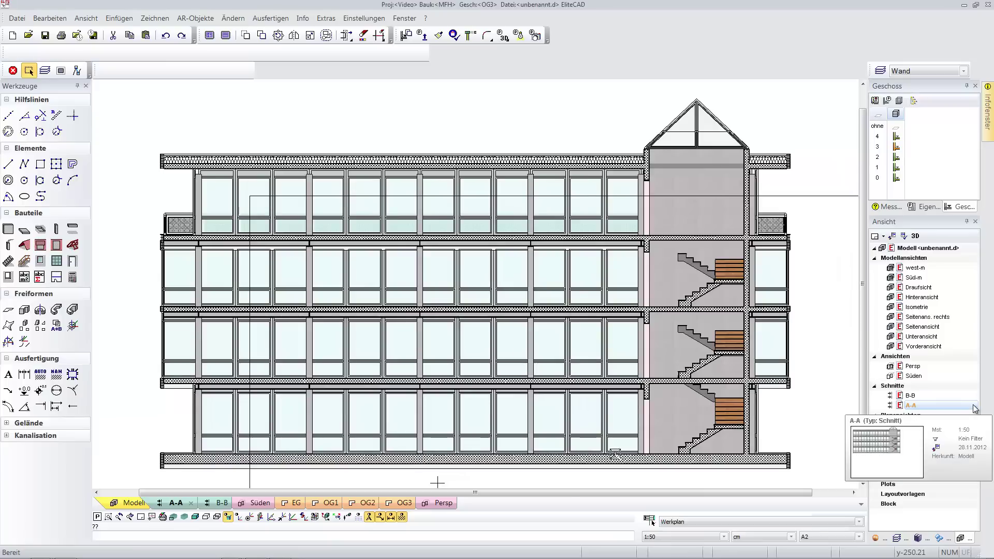
{"action": "left_click", "coordinate": [292, 505]}
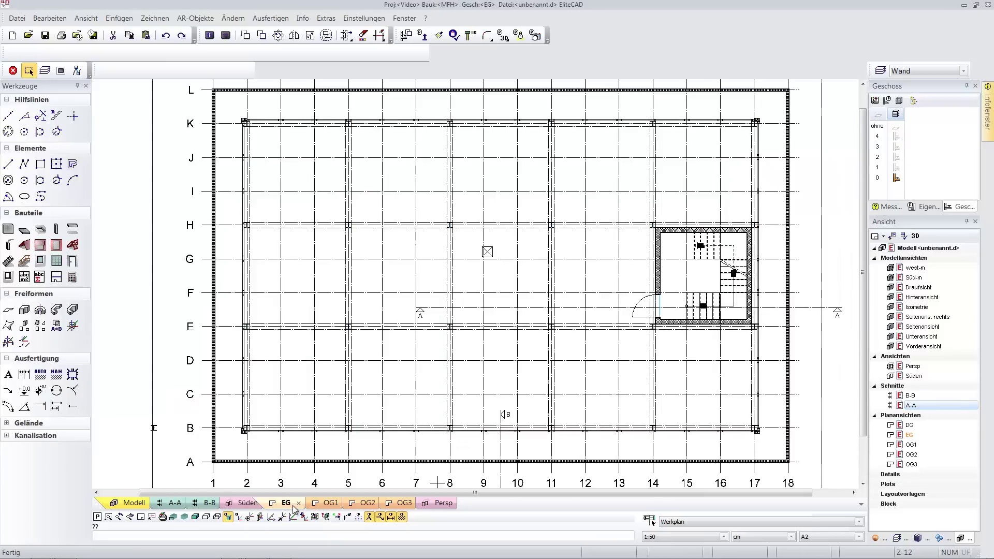